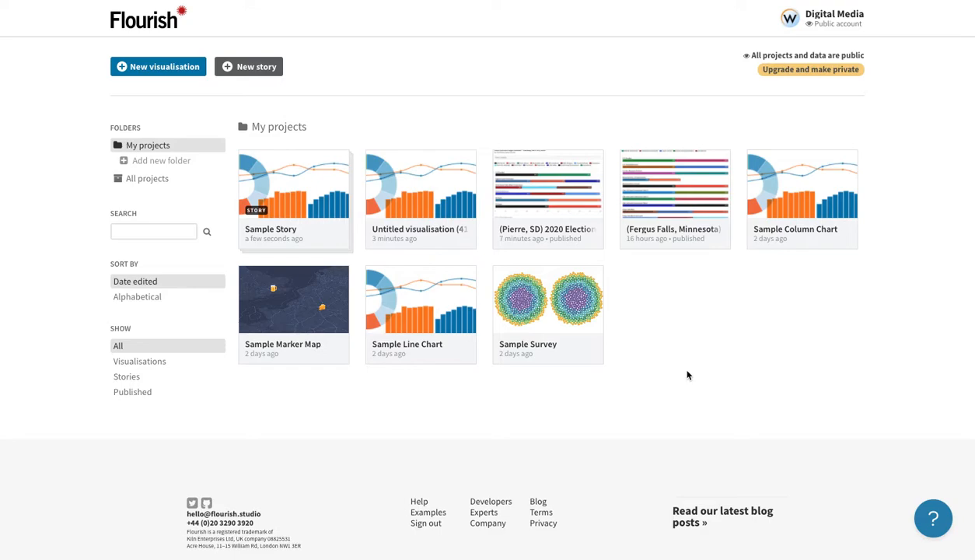
Switch to Google Sheets to examine the Fergus Falls Election Chart (Flourish) spreadsheet's race and candidate layout, and return to Flourish.
key("super+grave")
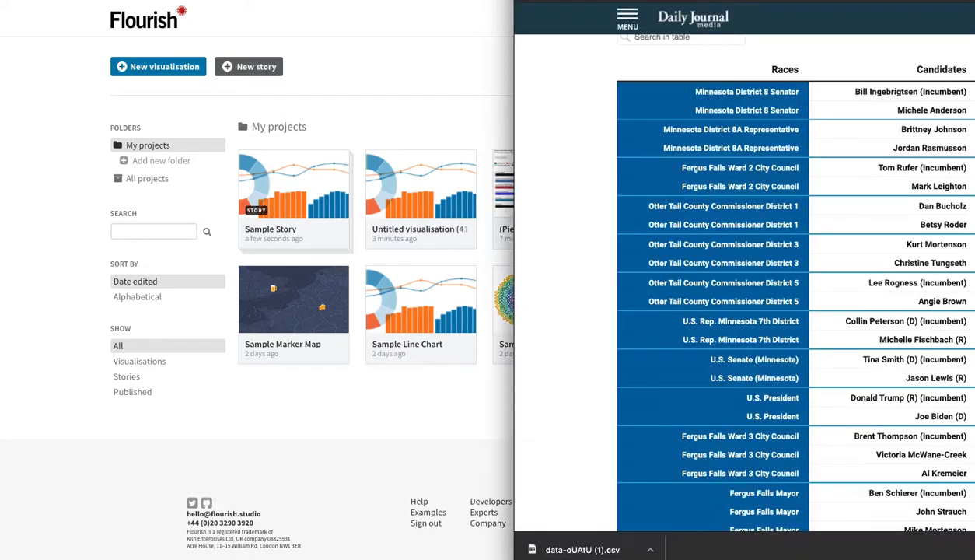
left_click_drag(582, 3, 169, 0)
left_click(229, 0)
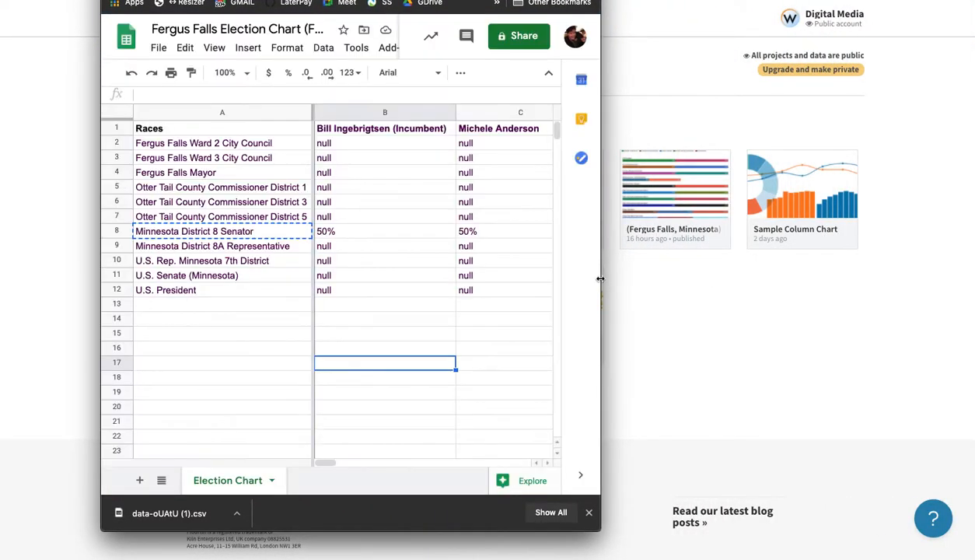
left_click_drag(600, 277, 925, 276)
left_click_drag(356, 28, 304, 28)
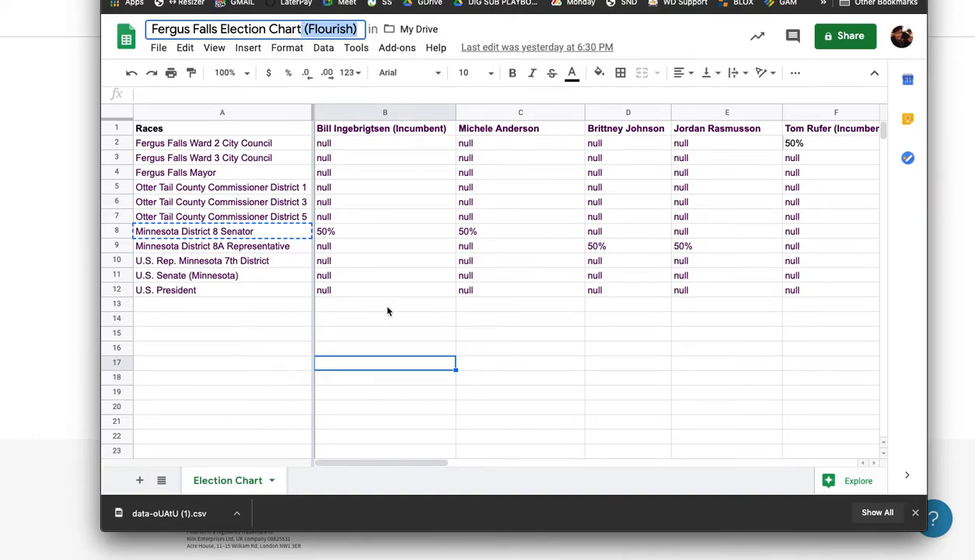
left_click(307, 0)
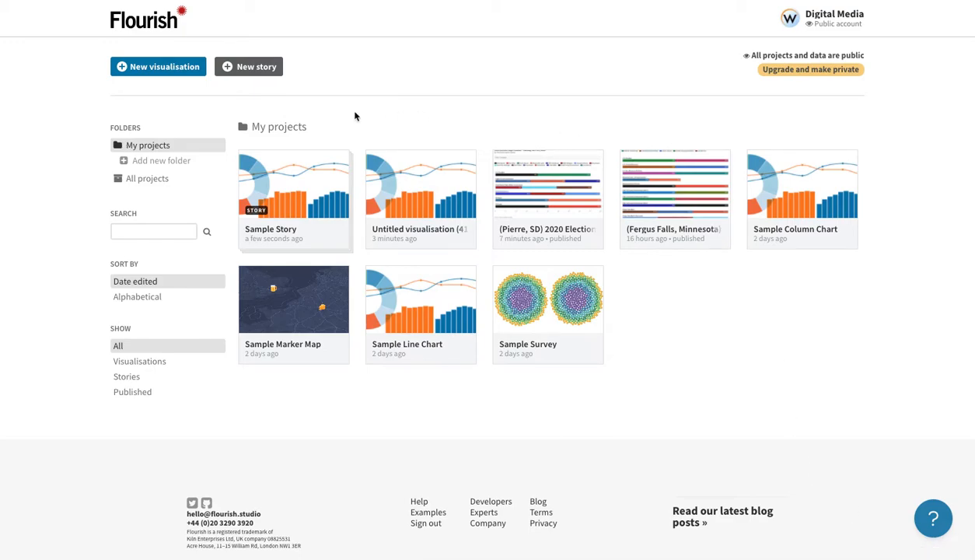
Duplicate the Pierre, SD 2020 election visualisation and rename the copy "(Wahpeton, ND) 2020 Election Night Results".
mouse_move(587, 232)
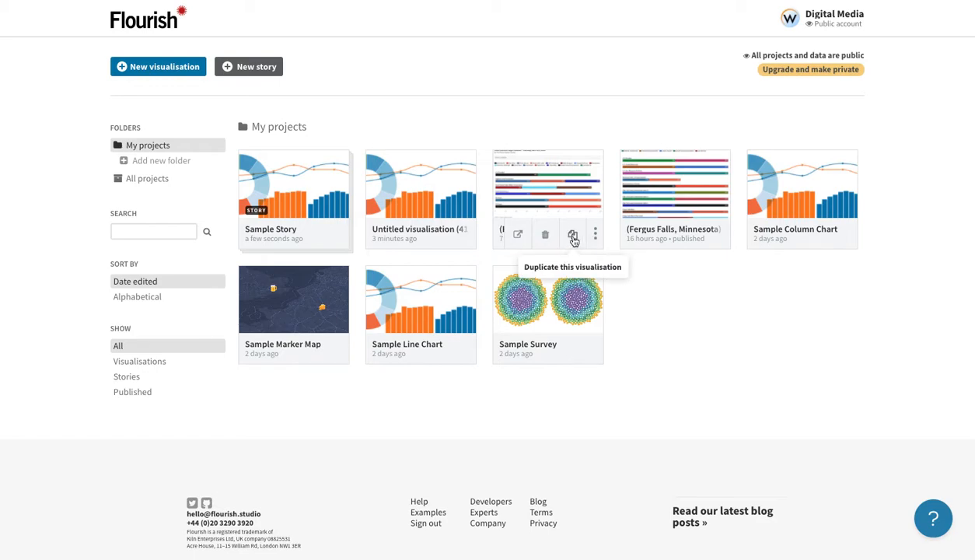
left_click(573, 237)
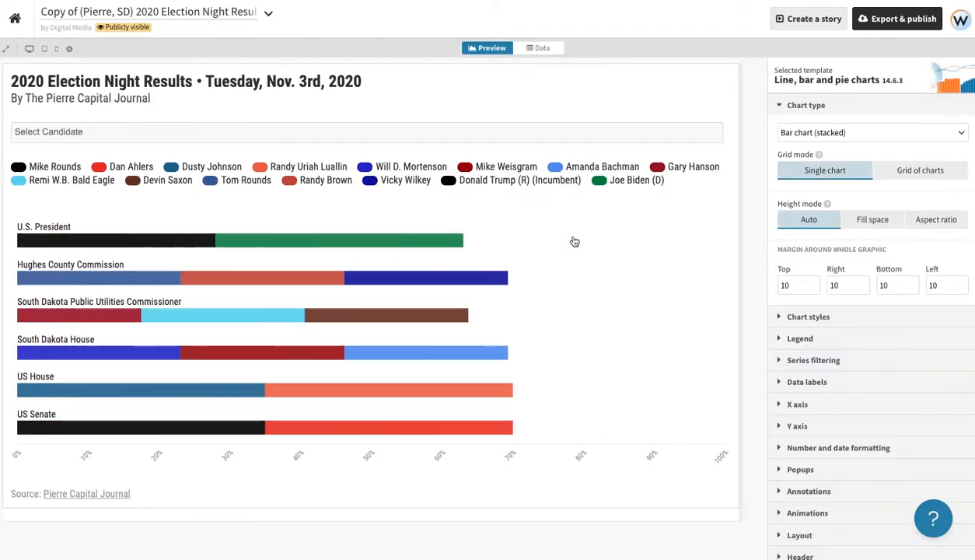
left_click(91, 12)
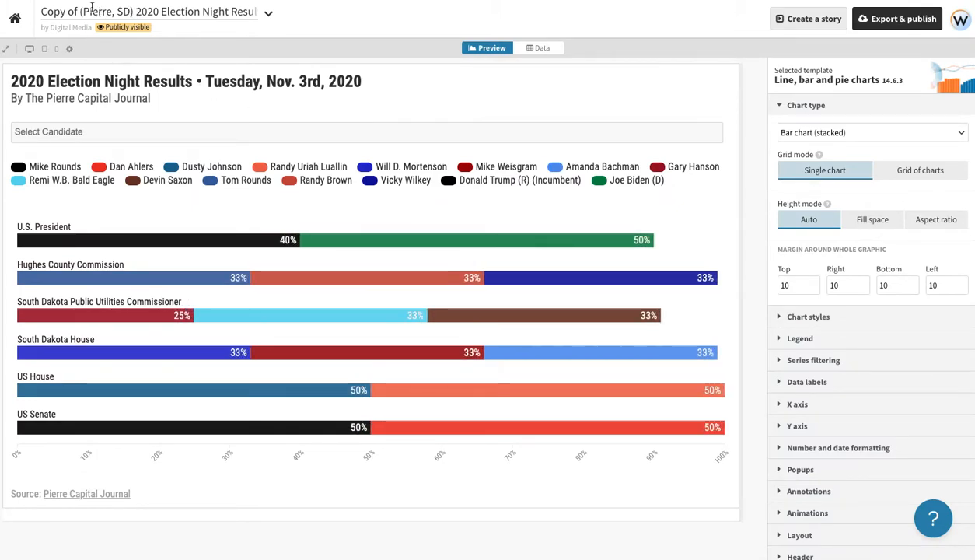
left_click_drag(80, 12, 43, 11)
key("BackSpace")
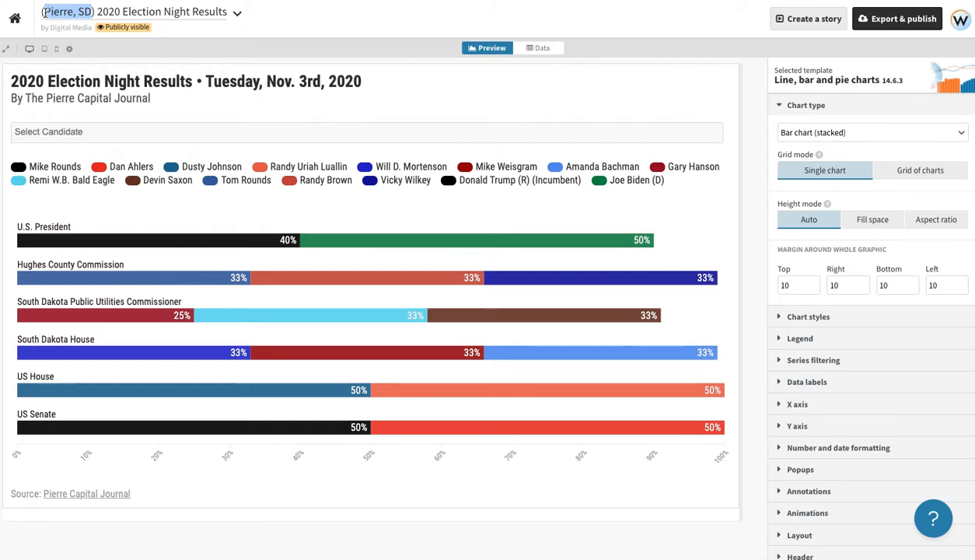
type("Wahpeton")
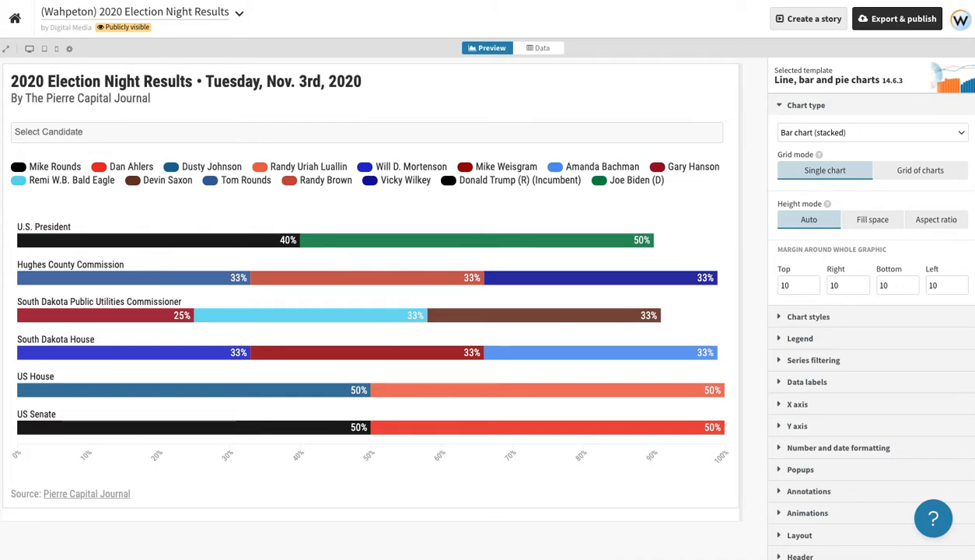
type(", ND")
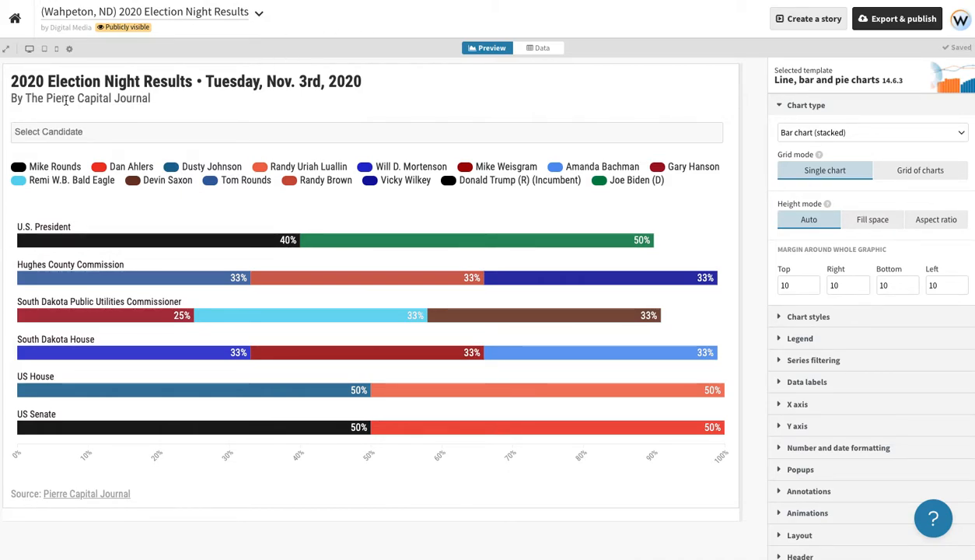
Change the byline text in the chart's header to "By The Daily News".
scroll(808, 191, "down", 2)
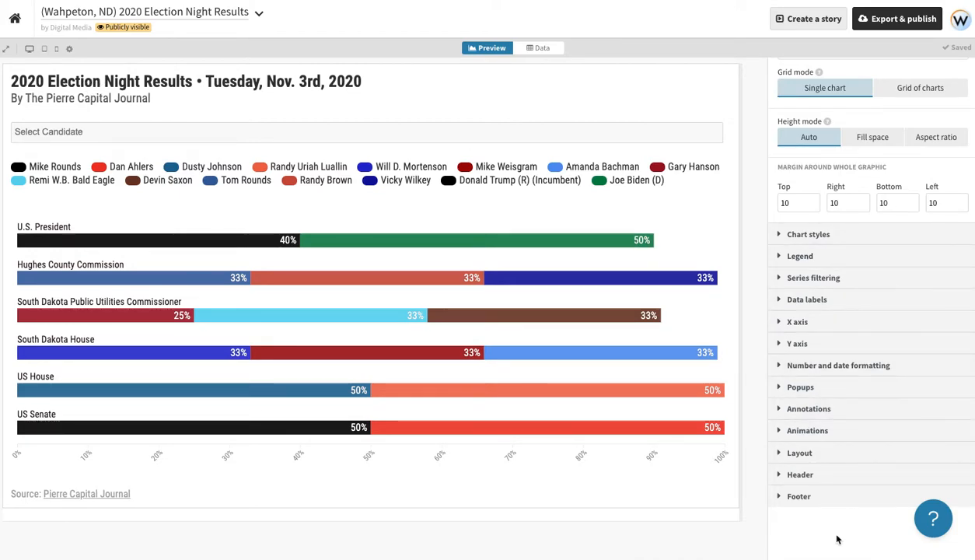
left_click(803, 482)
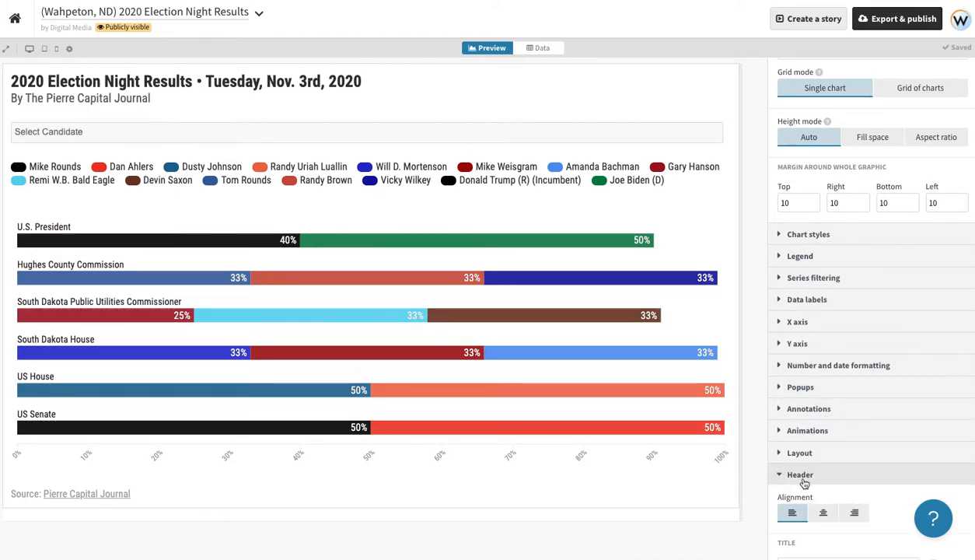
scroll(805, 484, "down", 5)
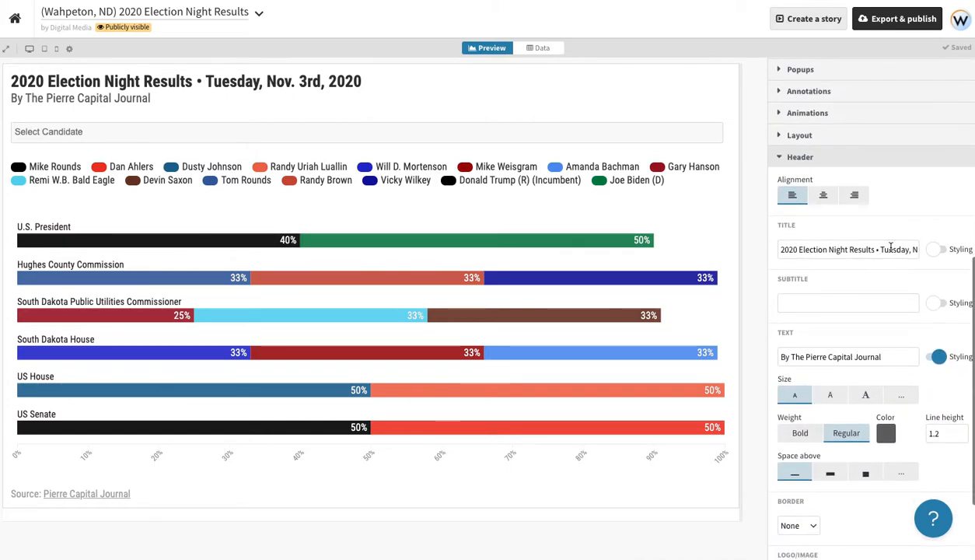
left_click_drag(891, 247, 781, 249)
left_click_drag(889, 358, 789, 356)
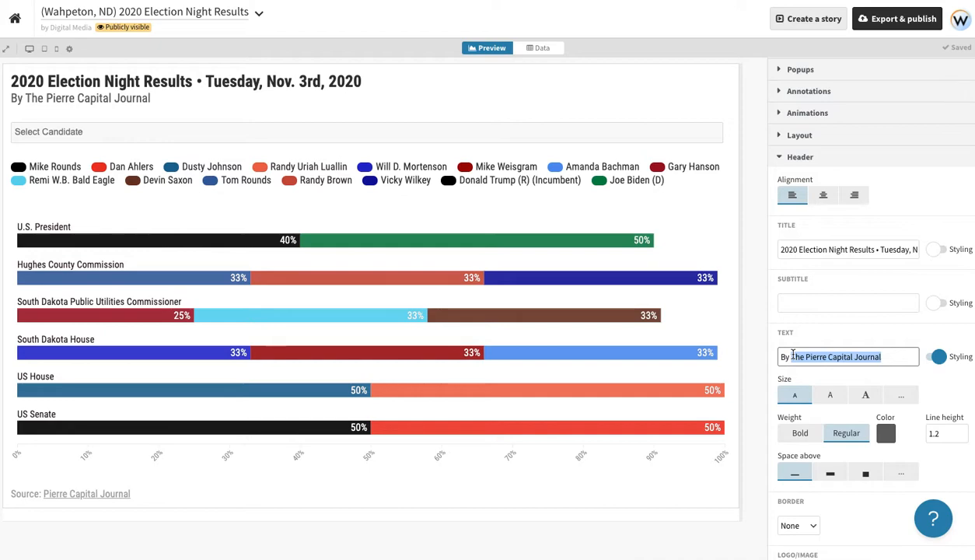
type("The Daily News")
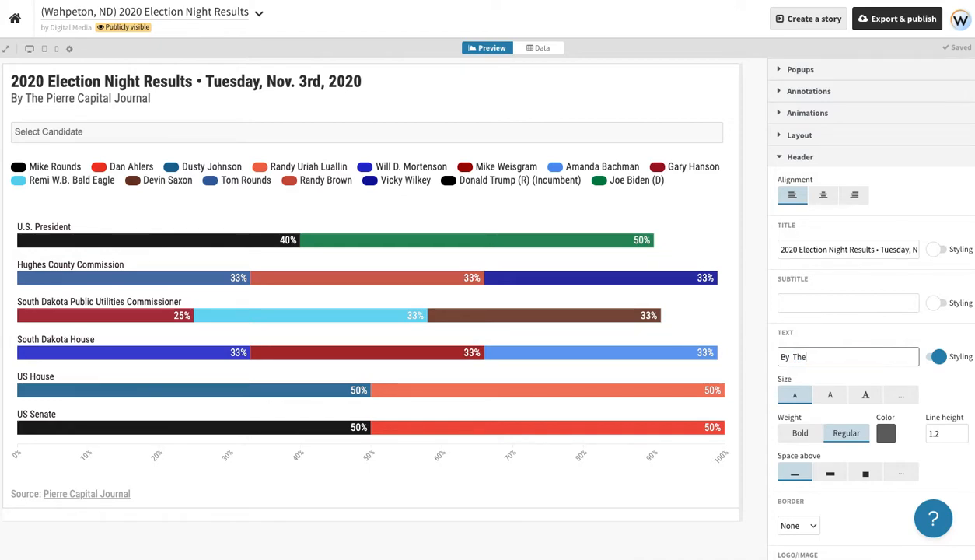
left_click(794, 358)
key("BackSpace")
Set the footer's source name to "The Daily News" and its source URL to wahpetondailynews.com.
scroll(825, 371, "down", 3)
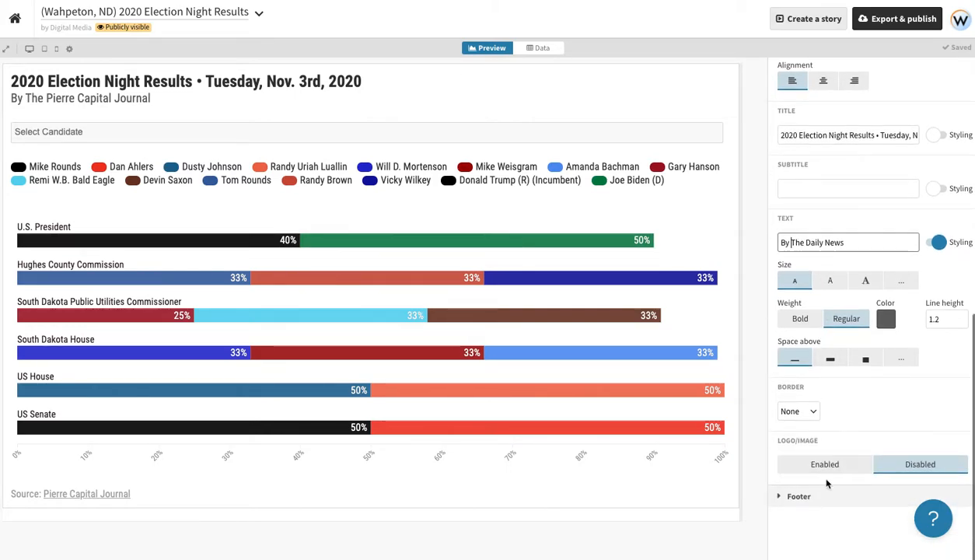
left_click(809, 499)
scroll(837, 449, "down", 4)
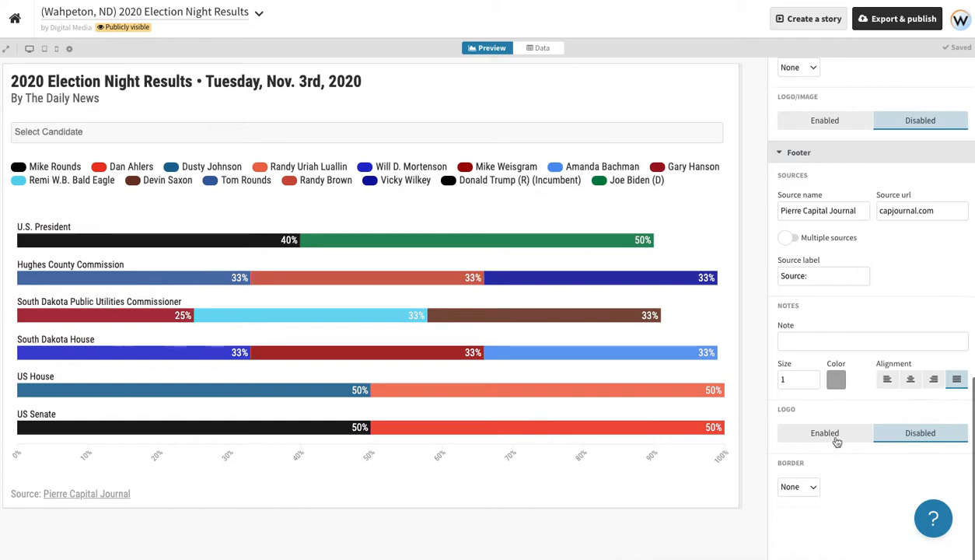
left_click_drag(861, 210, 745, 207)
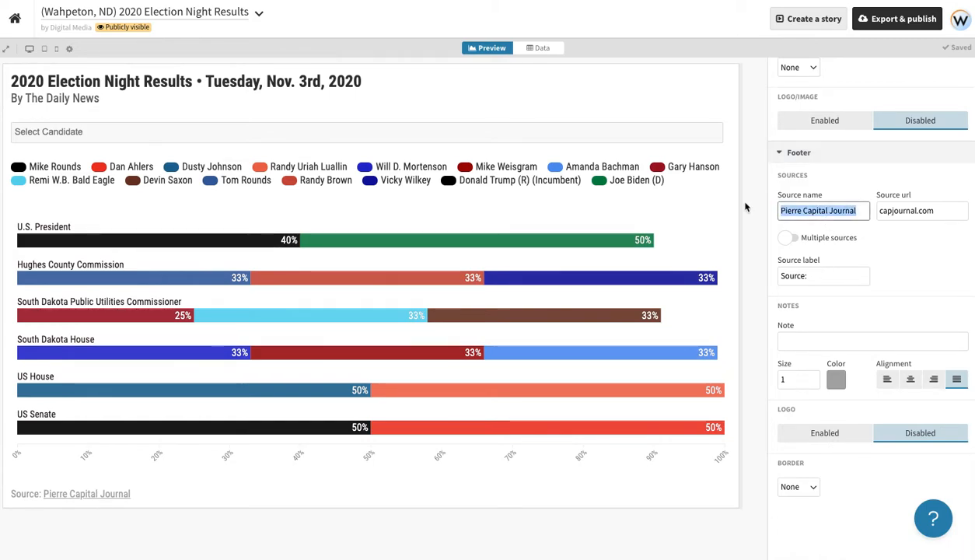
type("The Daily News")
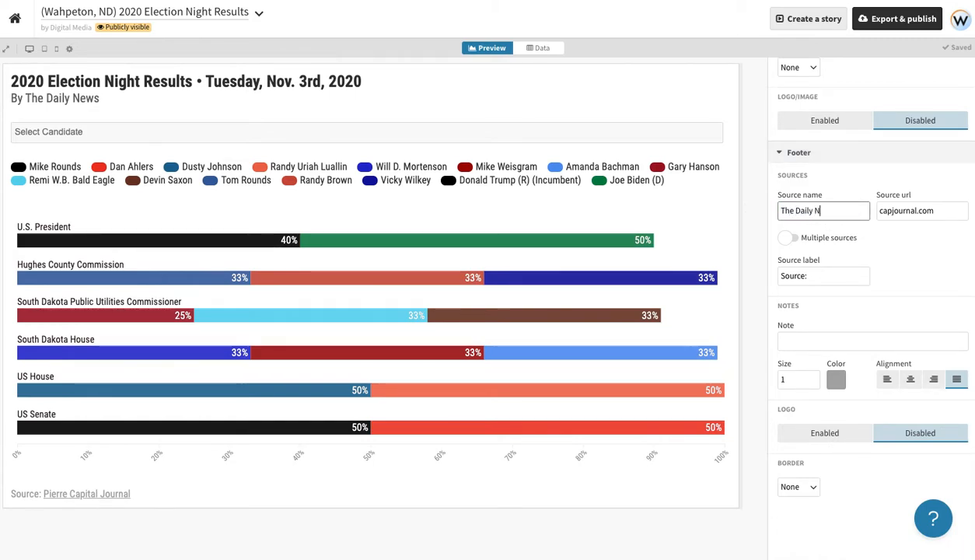
double_click(916, 211)
type("wahpetondailynews")
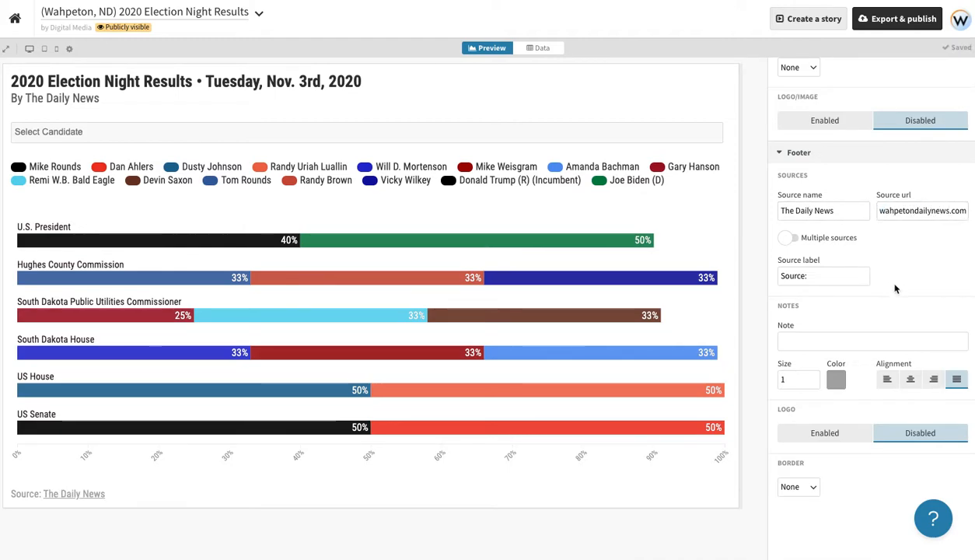
Open the chart's X axis and Y axis settings to review the available options.
scroll(886, 295, "up", 10)
scroll(872, 213, "up", 3)
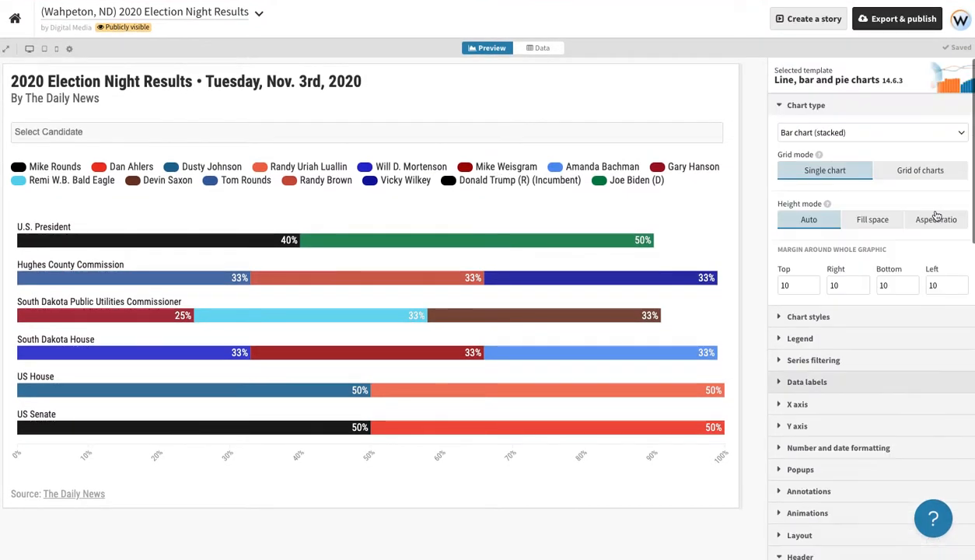
scroll(882, 404, "down", 3)
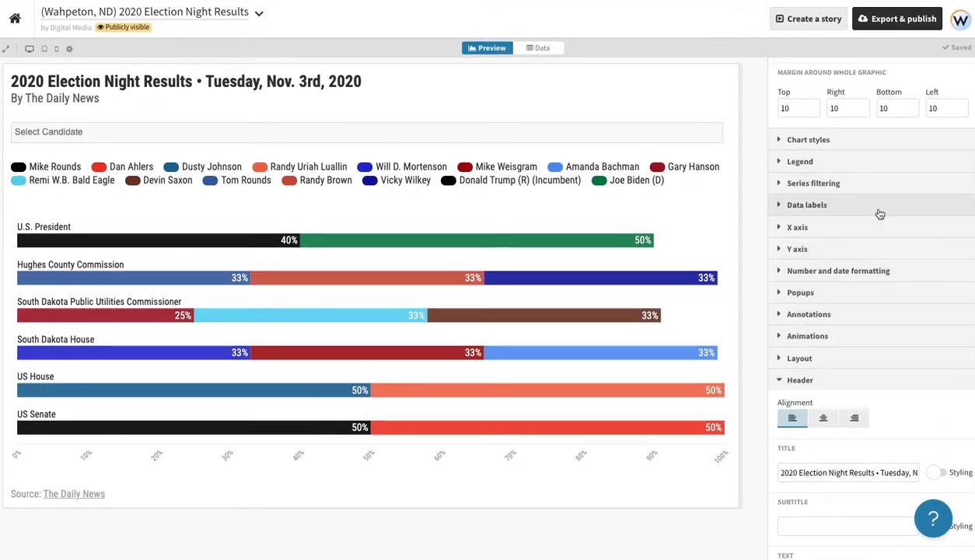
left_click(838, 248)
left_click(839, 227)
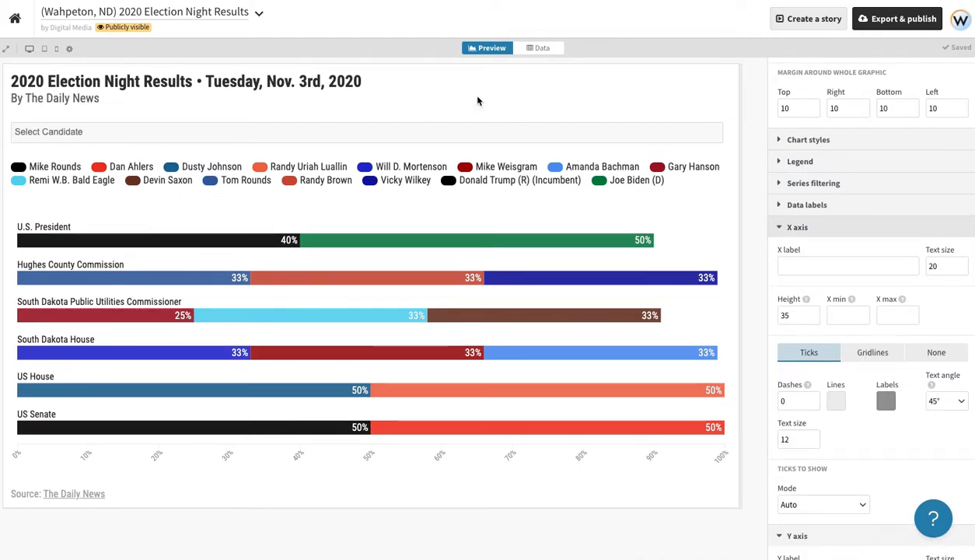
Replace the chart's data sheet by publicly importing "Capital Journal Election Chart (Flourish) - Election Chart.csv" from Downloads.
left_click(537, 50)
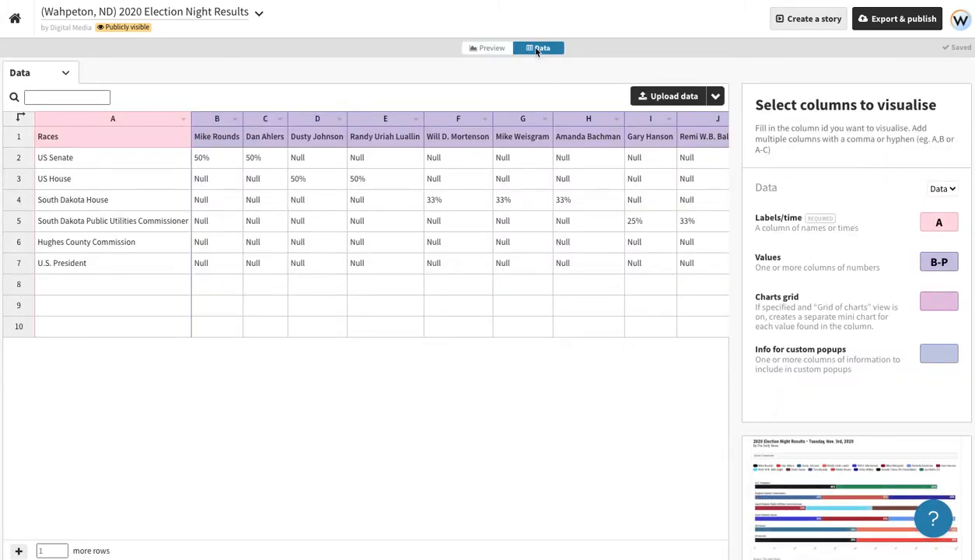
left_click(675, 96)
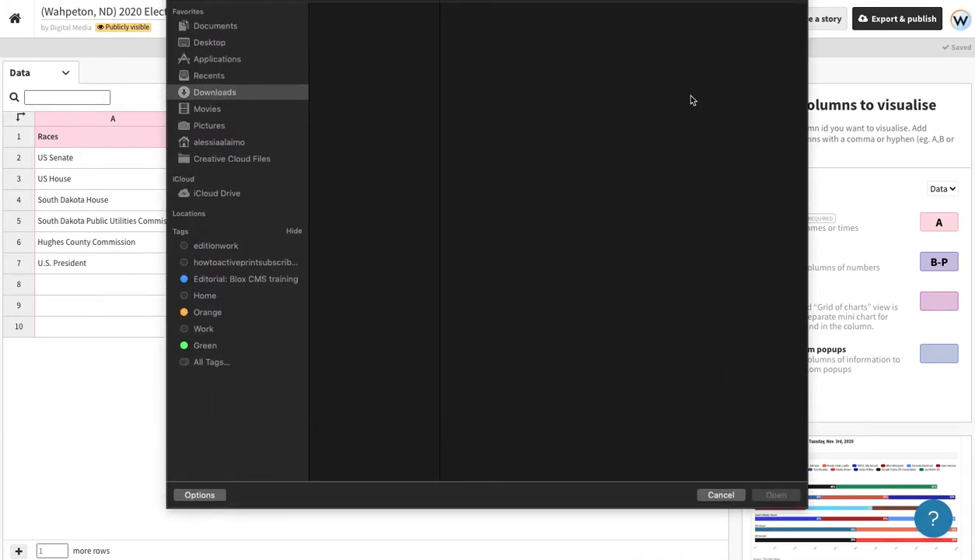
key("c")
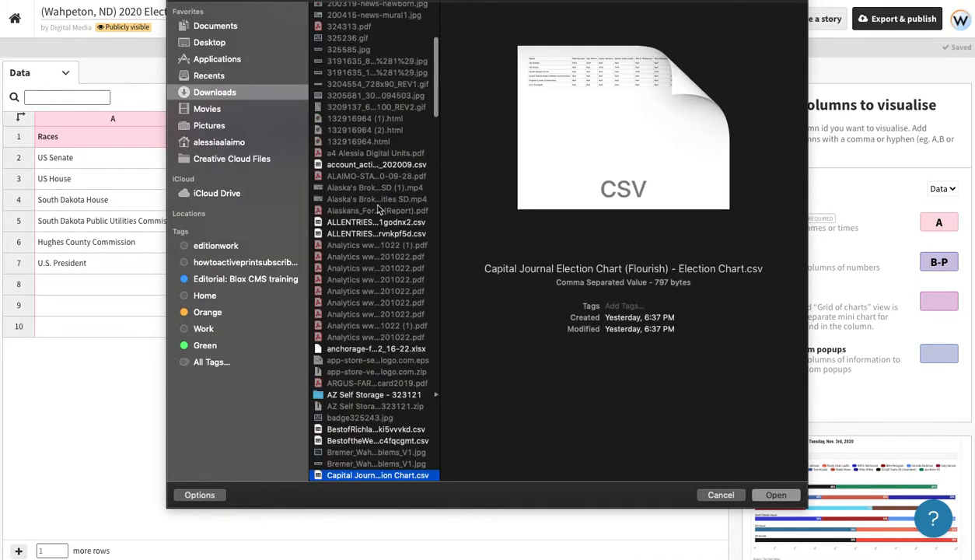
scroll(378, 209, "down", 5)
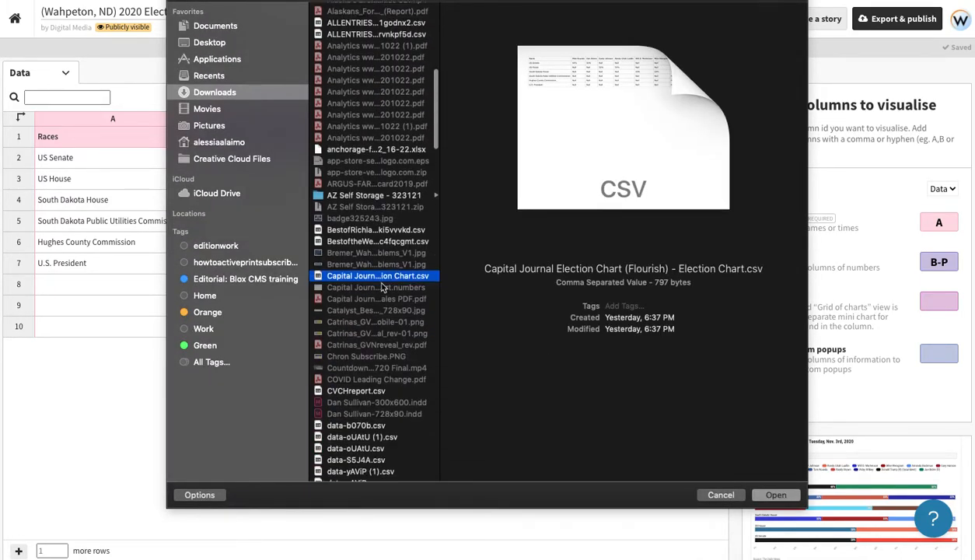
key("space")
key("space")
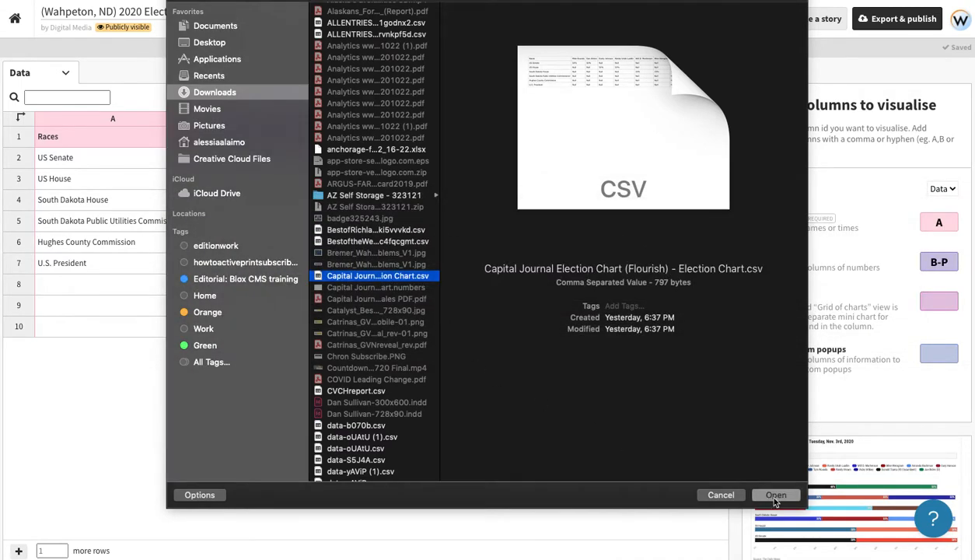
left_click(775, 496)
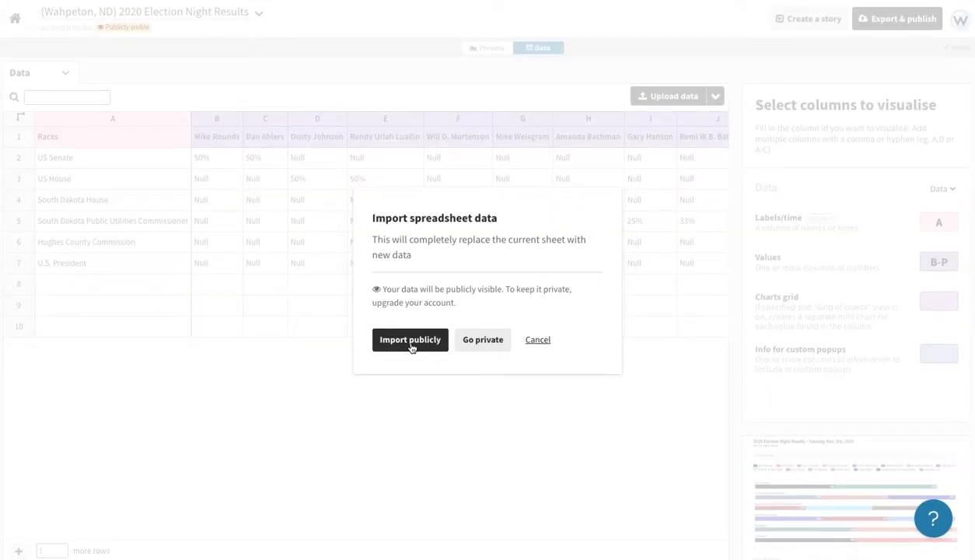
left_click(410, 340)
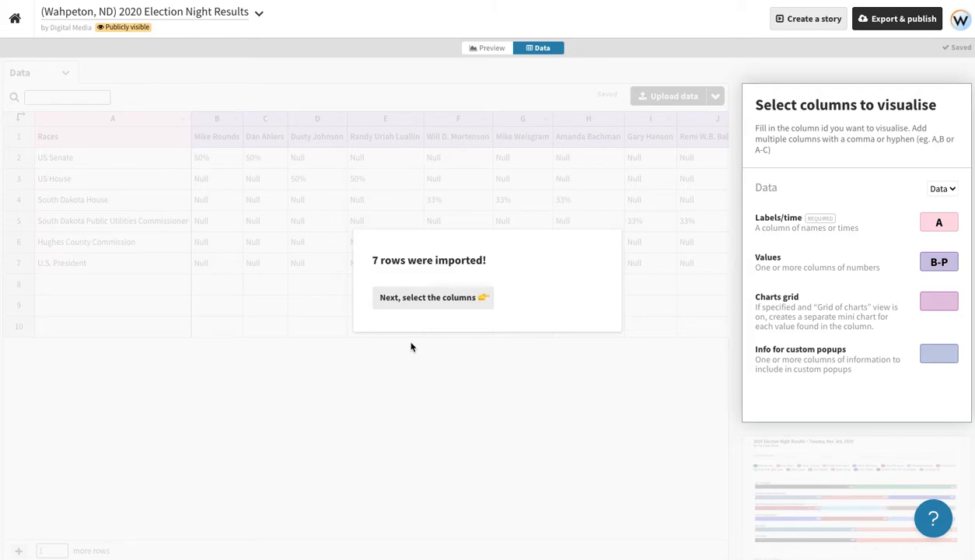
left_click(427, 298)
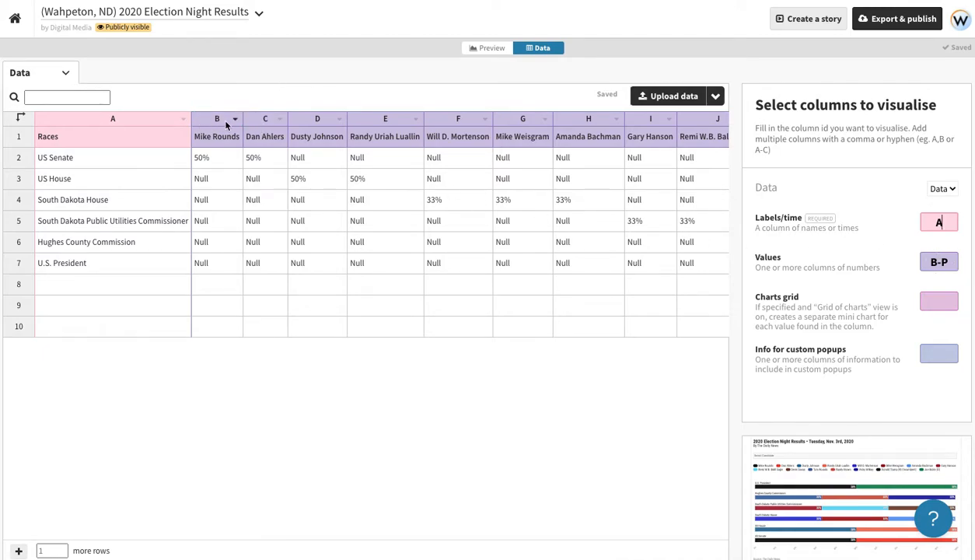
Set the Values column range to B-K and check which candidate columns it covers.
scroll(422, 170, "right", 5)
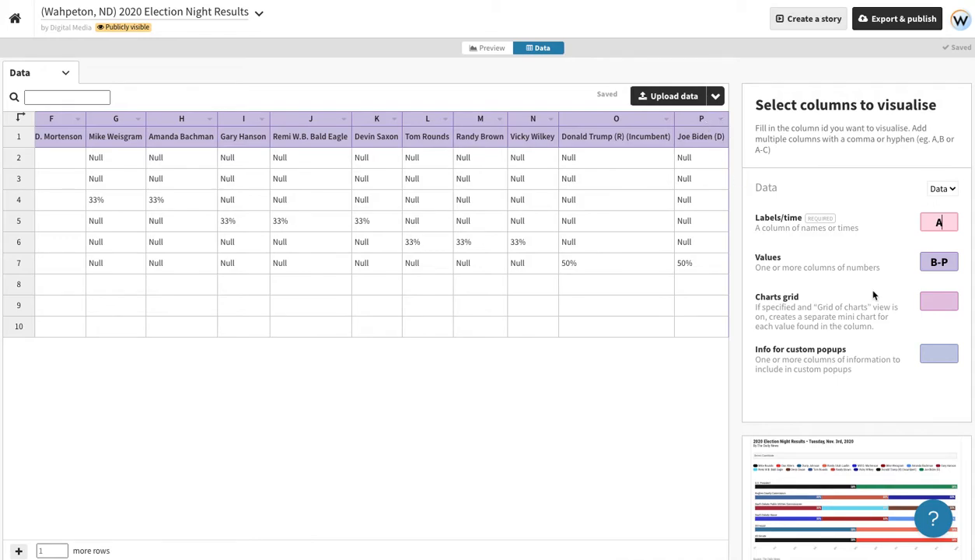
left_click(916, 268)
left_click_drag(950, 262, 935, 262)
type("K")
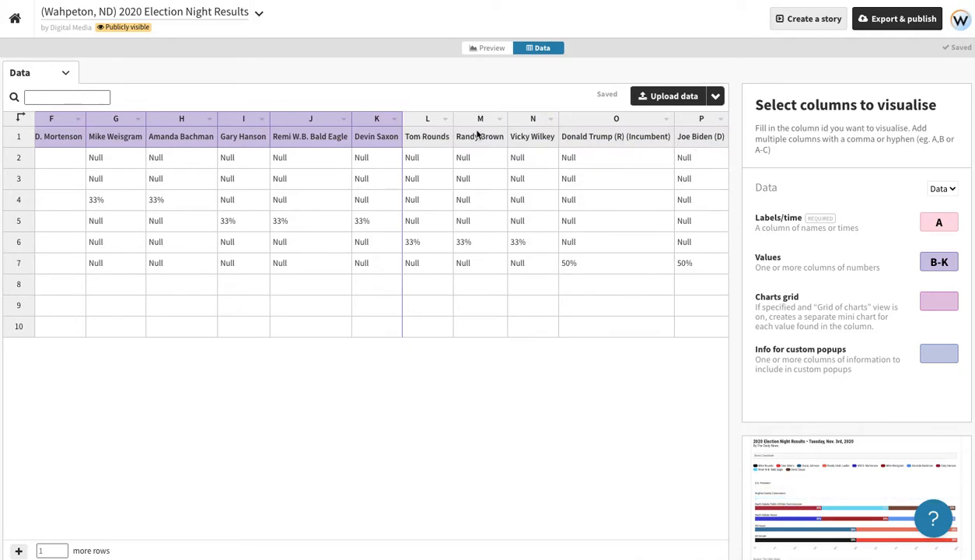
scroll(423, 221, "left", 2)
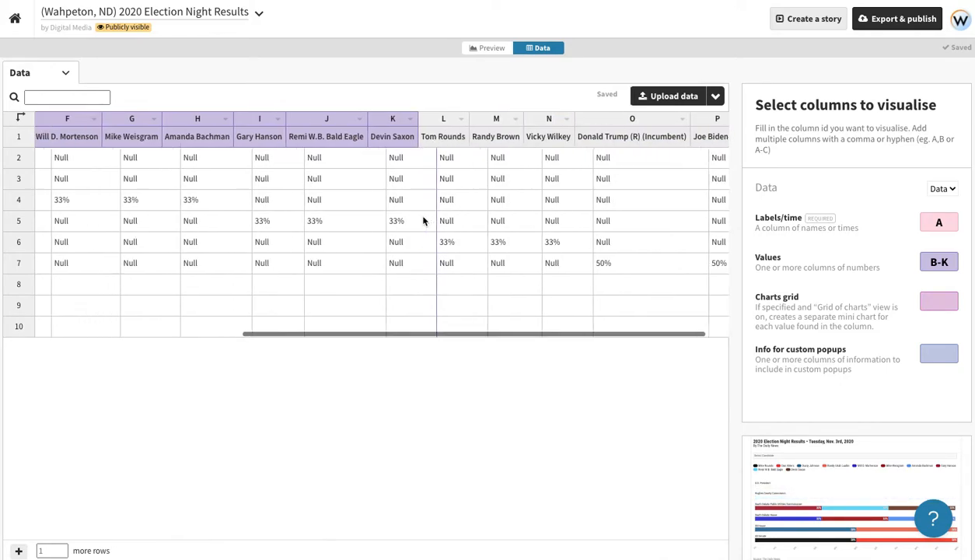
scroll(424, 221, "right", 2)
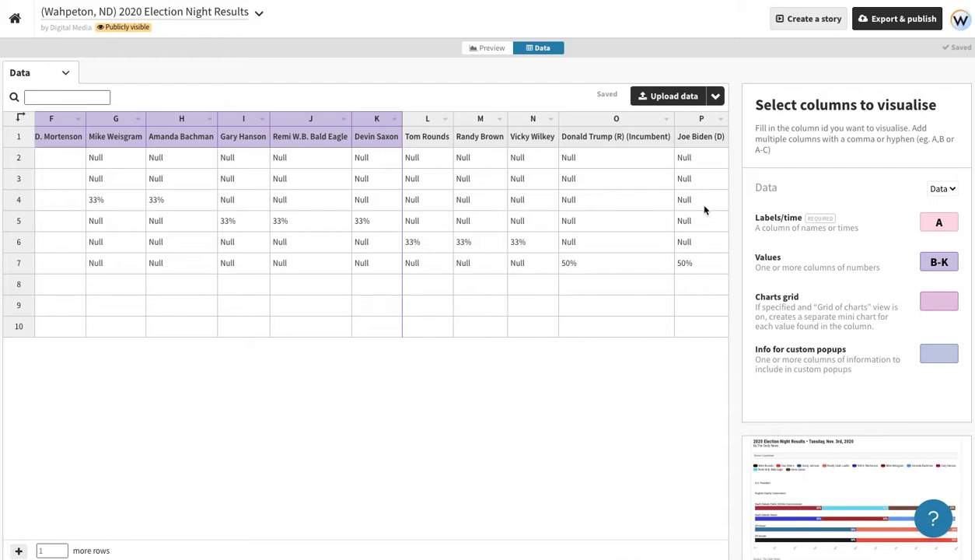
Set the Values column range to B-P so that all candidate columns are charted.
left_click(940, 264)
key("BackSpace")
type("P")
left_click(622, 333)
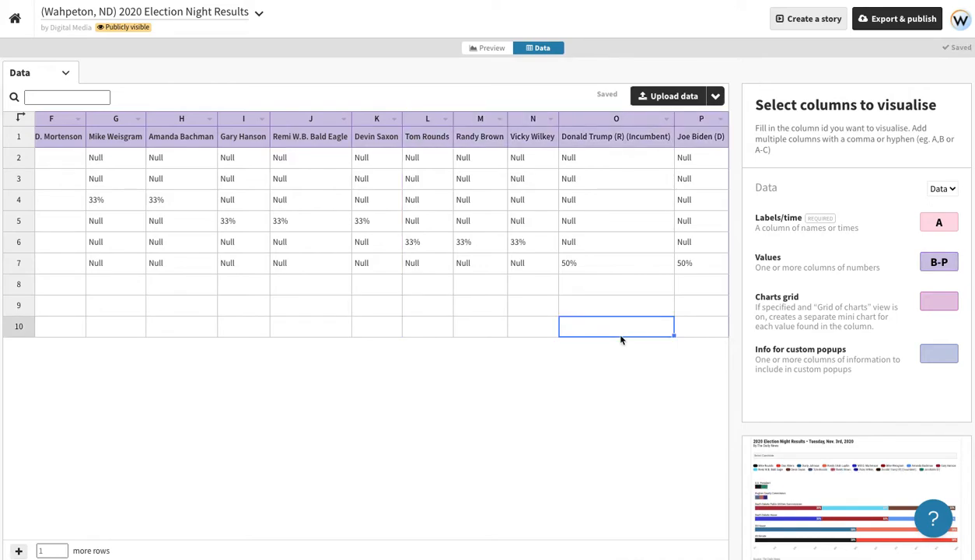
Set the South Dakota House percentage in cell F4 of the data sheet to 20%.
scroll(322, 268, "left", 5)
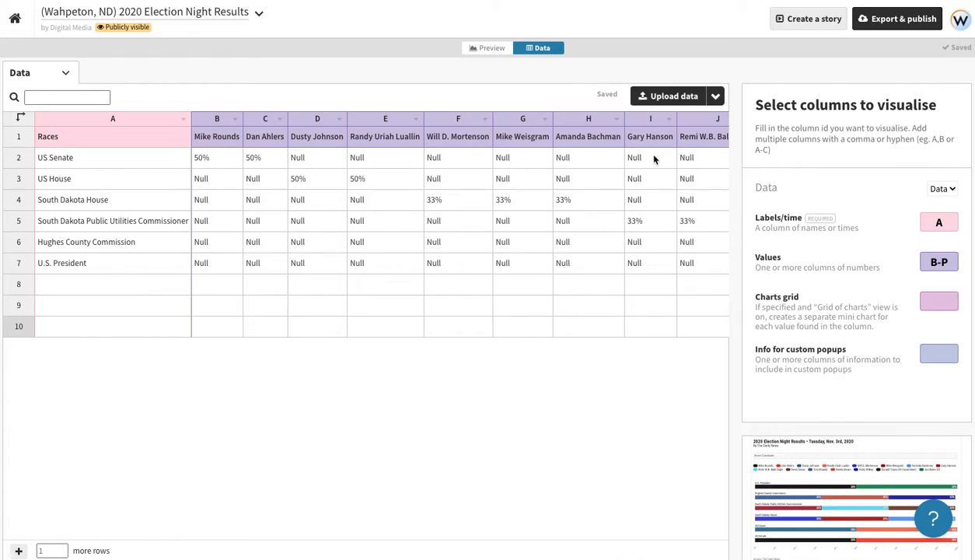
left_click(434, 204)
double_click(433, 201)
type("20")
left_click(507, 200)
double_click(564, 200)
left_click_drag(565, 197, 549, 200)
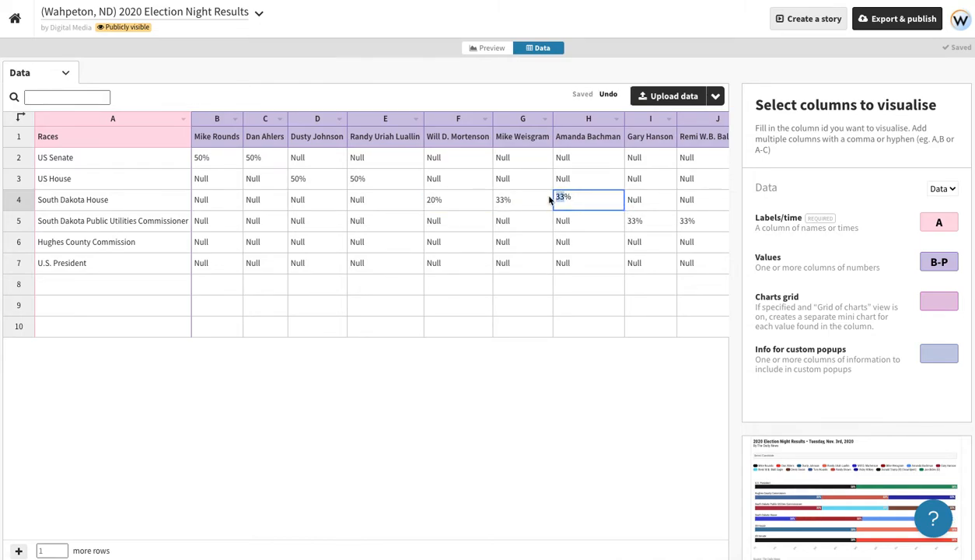
left_click(479, 367)
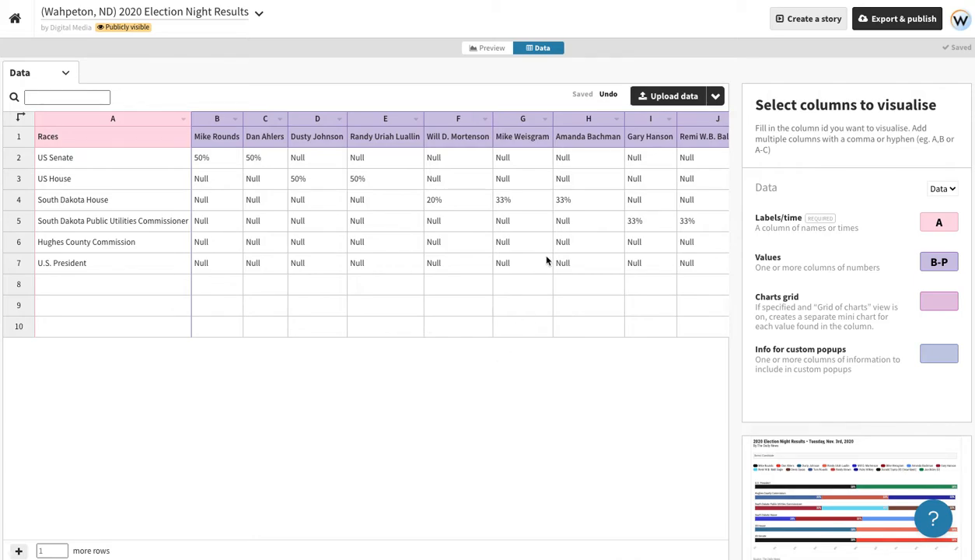
Change the South Dakota House percentage in cell F4 to 30%.
scroll(546, 259, "right", 3)
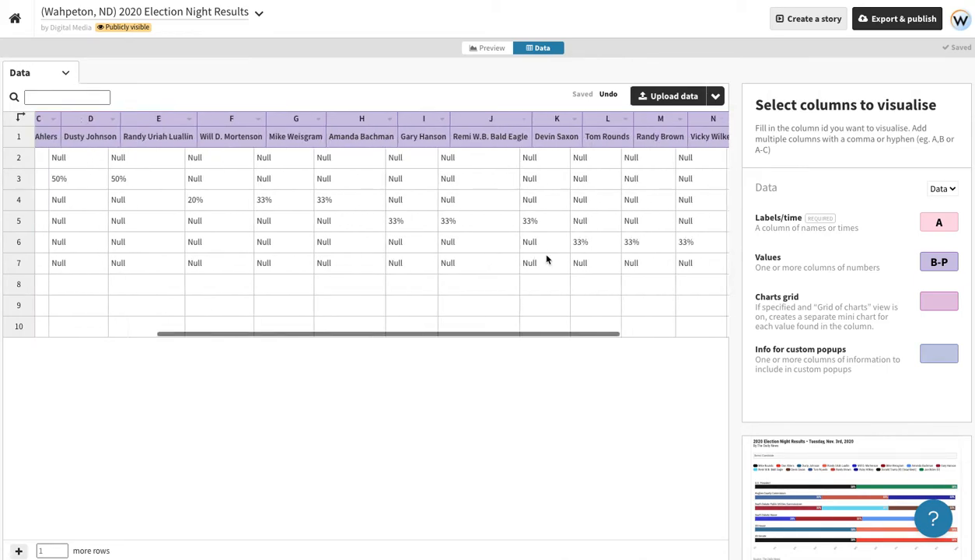
scroll(546, 258, "left", 3)
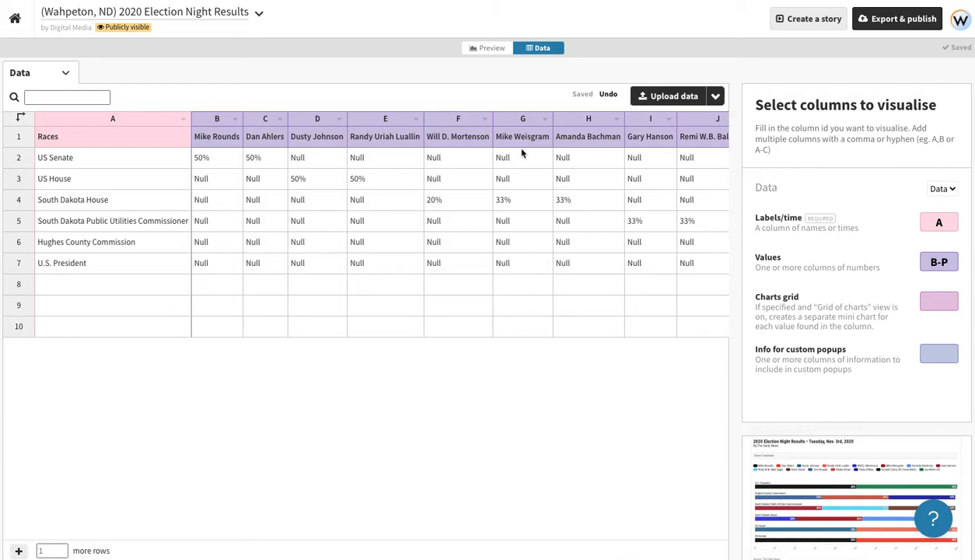
scroll(420, 239, "right", 3)
scroll(387, 211, "left", 3)
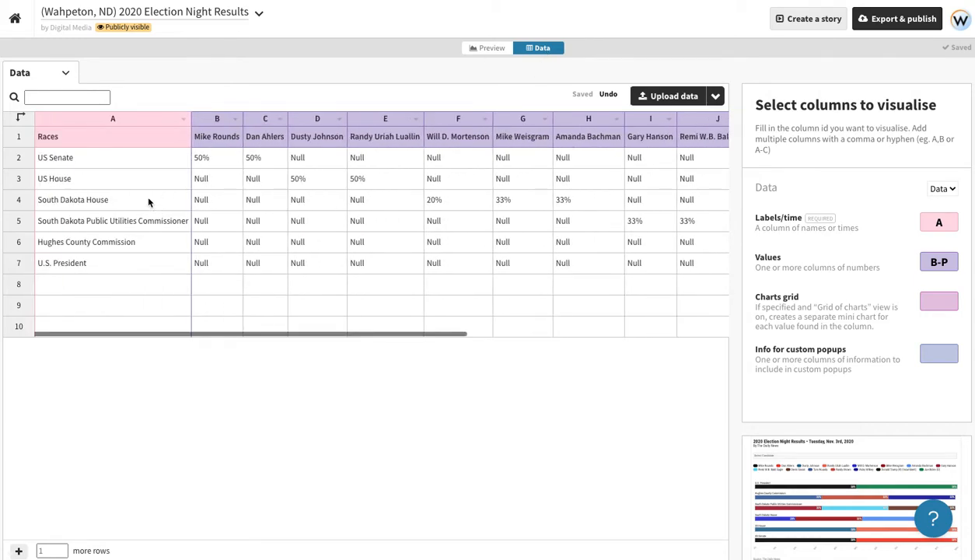
double_click(440, 201)
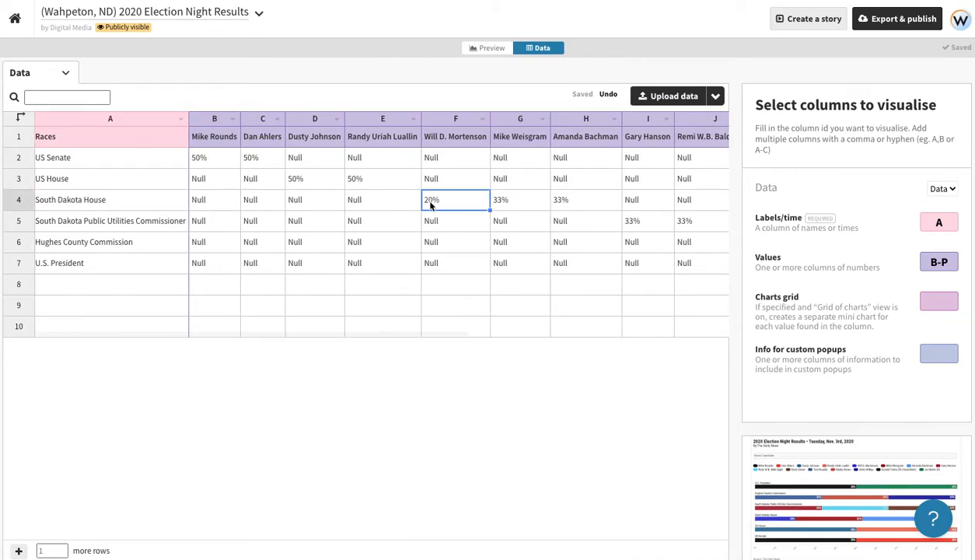
type("3")
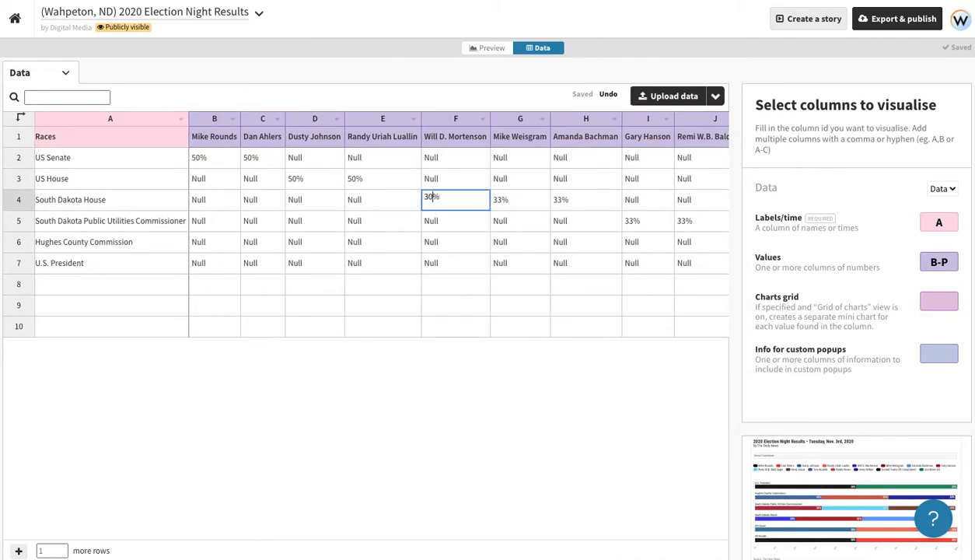
left_click(522, 233)
Re-enter the South Dakota House value in cell F4 as 30 and add the percent sign to it.
scroll(433, 202, "right", 2)
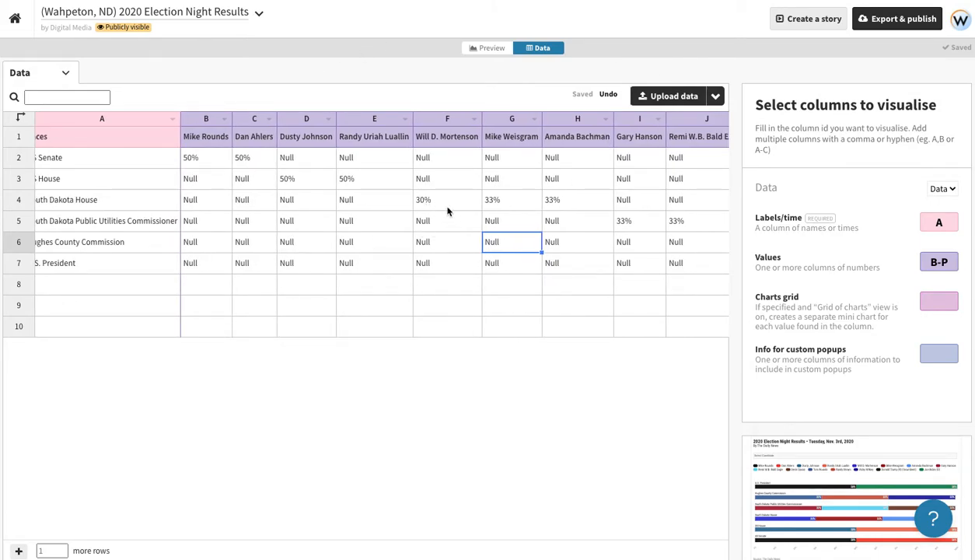
double_click(424, 200)
type("30")
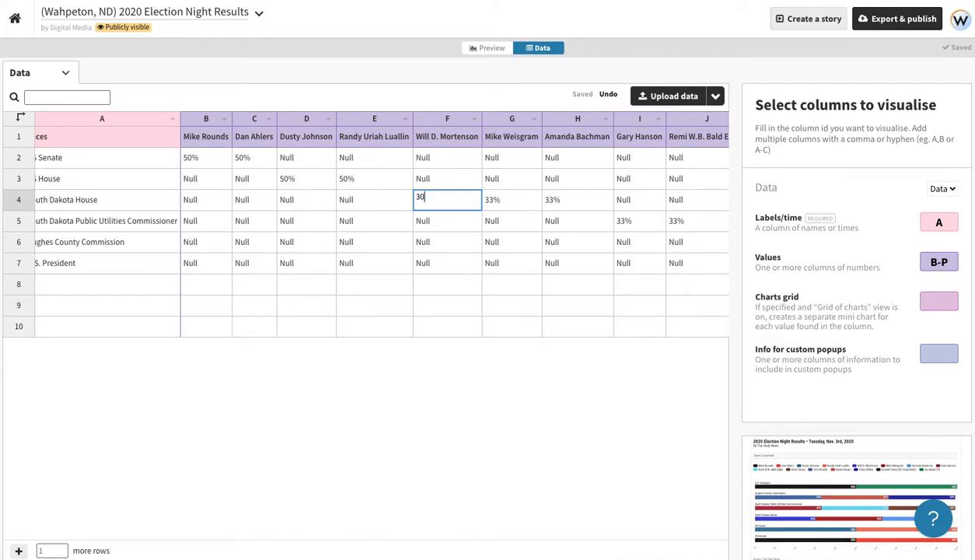
left_click(419, 379)
double_click(434, 205)
type("%")
left_click(463, 244)
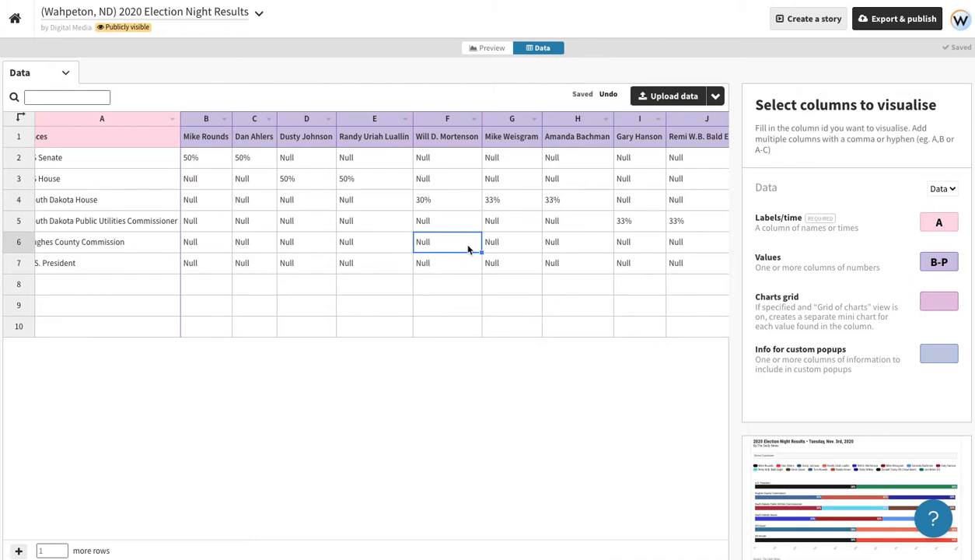
Publish the visualisation without requiring a password and copy its website embed code.
scroll(452, 246, "right", 3)
scroll(452, 245, "right", 3)
scroll(443, 244, "left", 6)
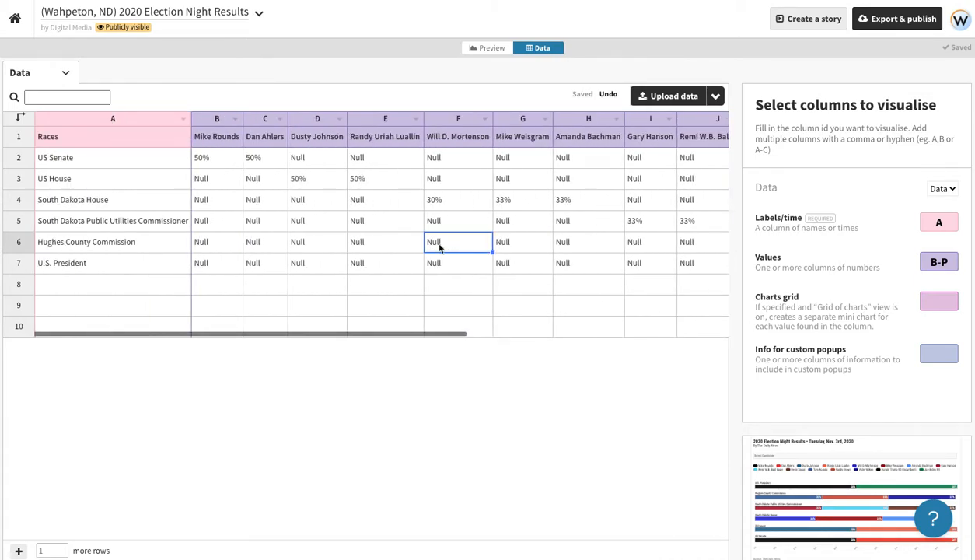
left_click(909, 25)
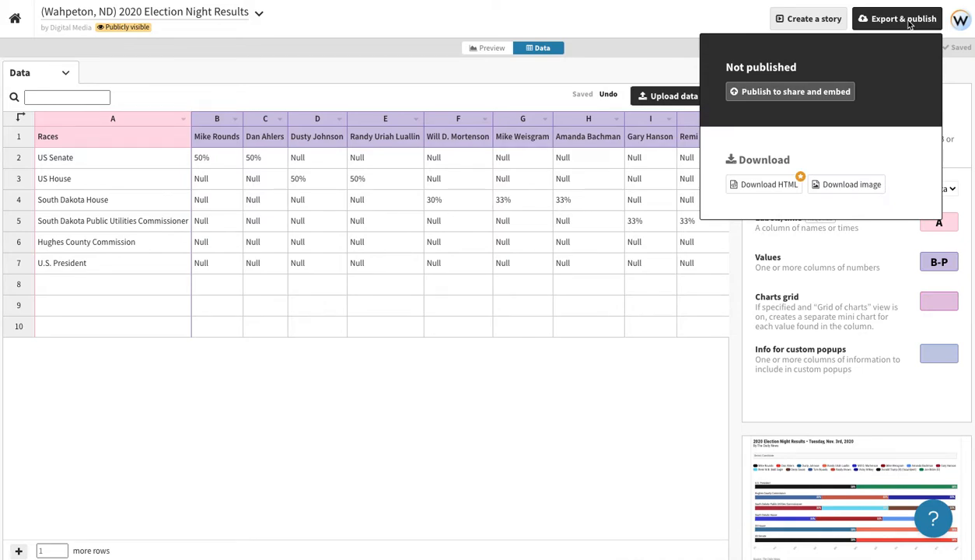
left_click(774, 93)
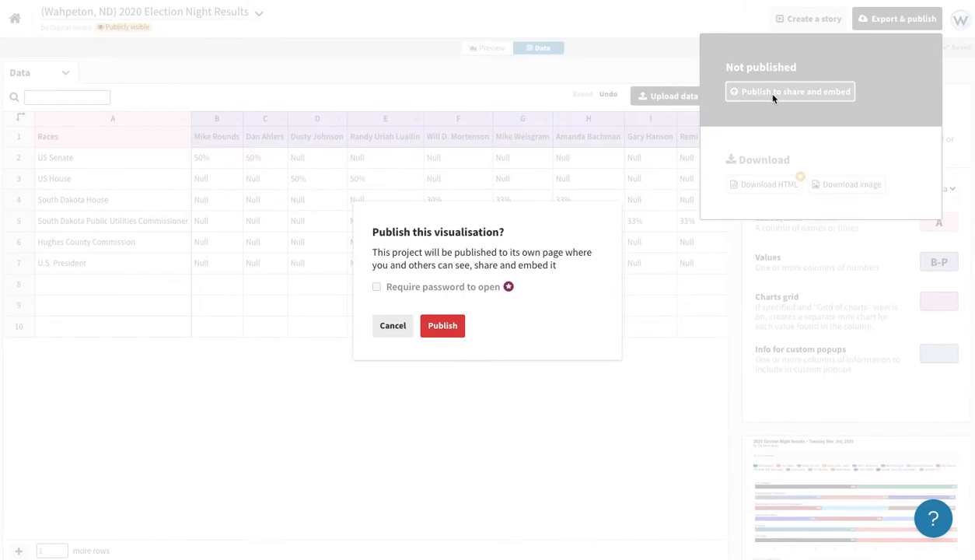
left_click(444, 331)
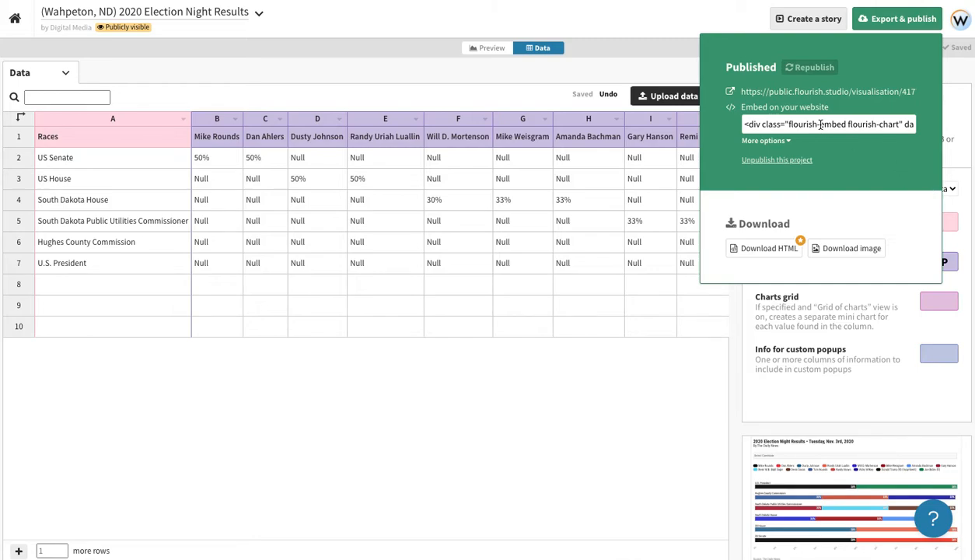
left_click(820, 124)
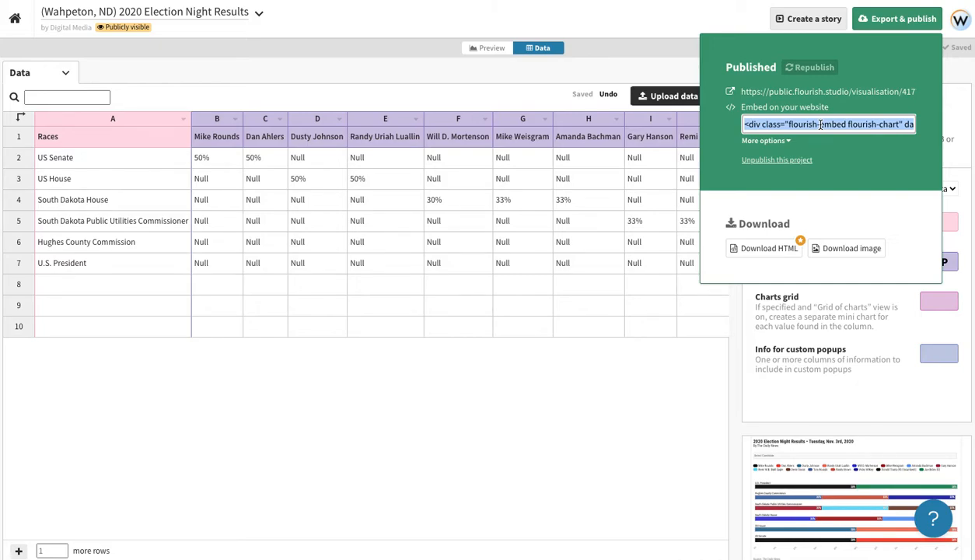
Switch to the BLOX CMS Editorial / Assets page for capjournal.com and close the open Election Night Results HTML asset.
left_click(842, 153)
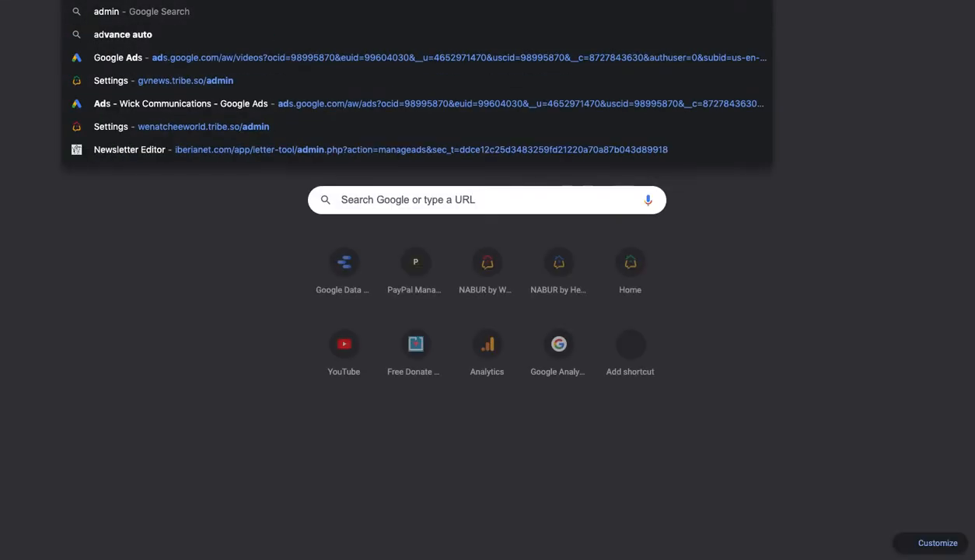
key("Return")
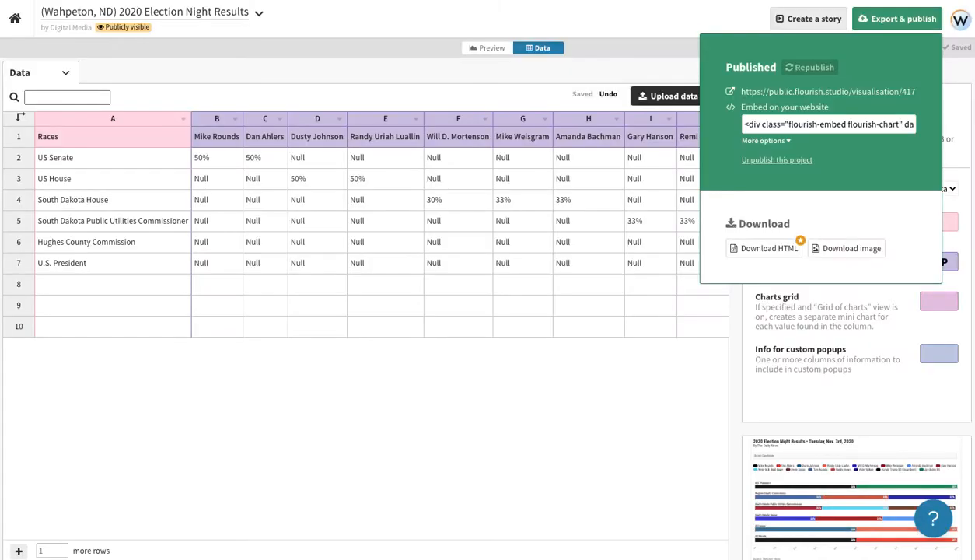
left_click(973, 558)
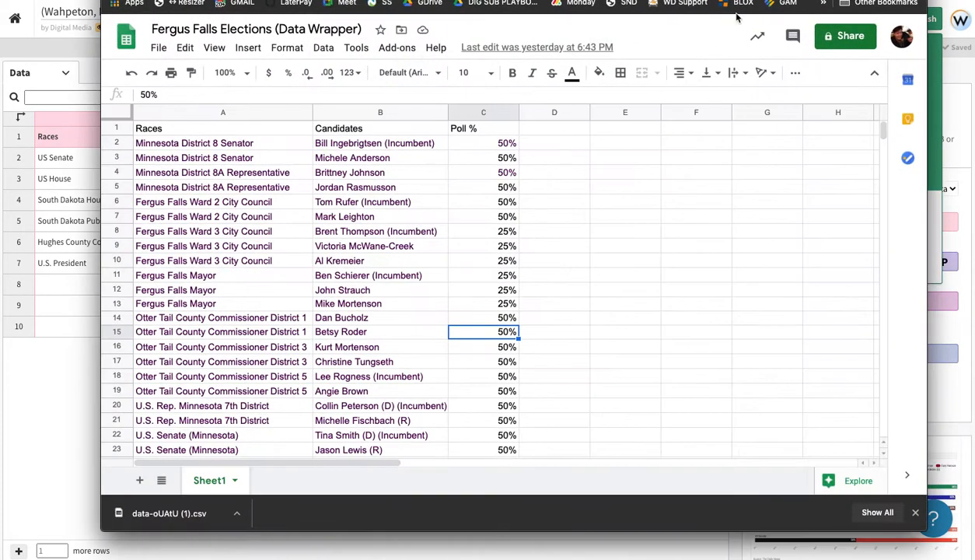
left_click_drag(544, 0, 543, 18)
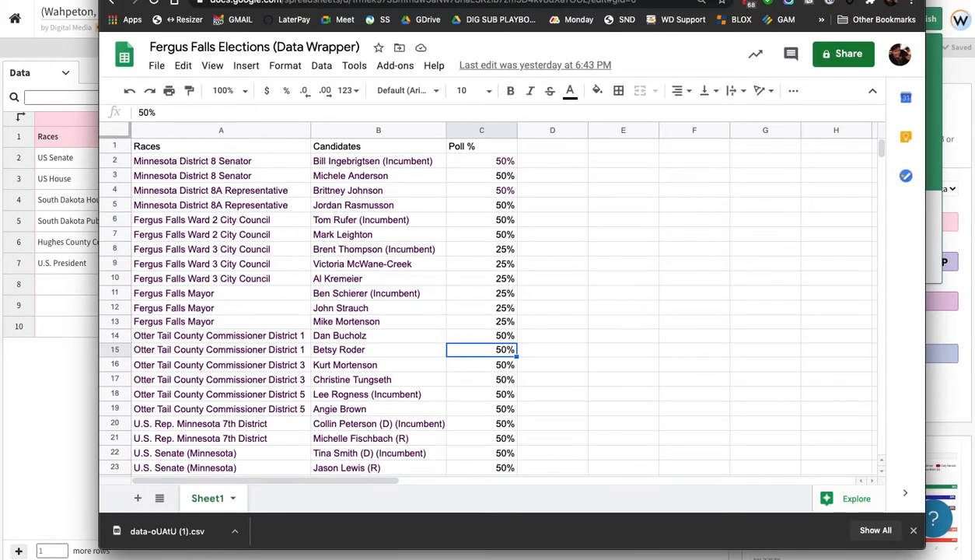
left_click(688, 0)
mouse_move(925, 0)
left_mouse_down()
mouse_move(941, 24)
mouse_move(938, 15)
left_mouse_up()
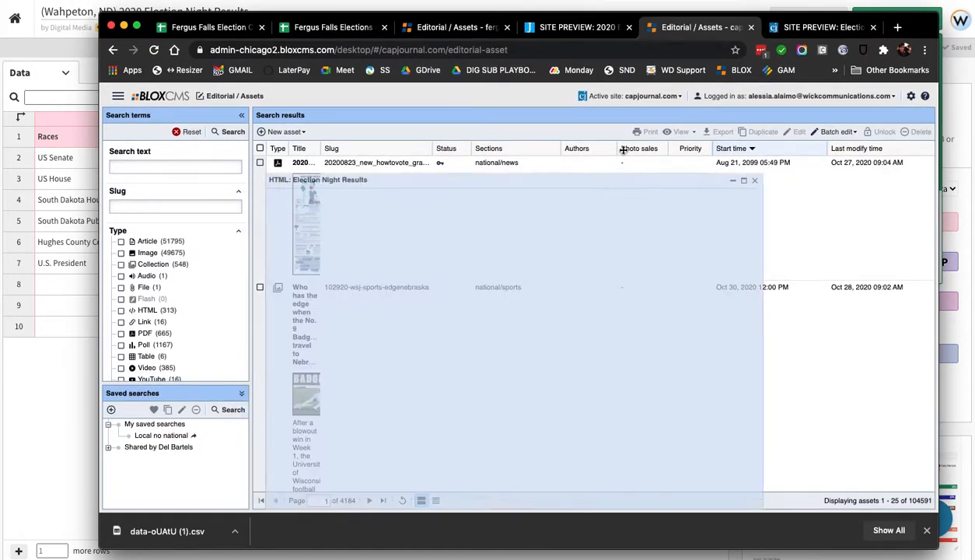
left_click(555, 345)
key("ctrl+a")
left_click(751, 453)
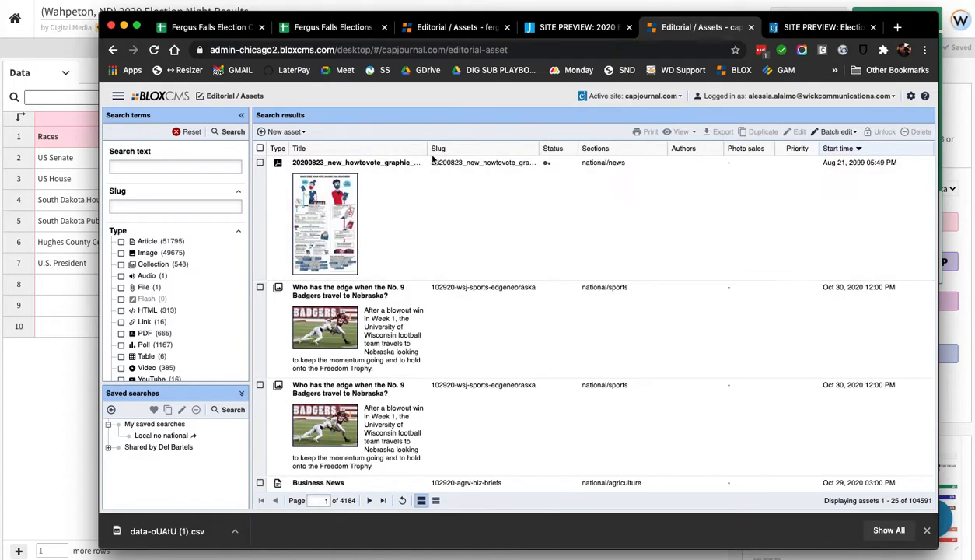
Create a new HTML asset and place its editing window over the asset search results.
left_click(286, 131)
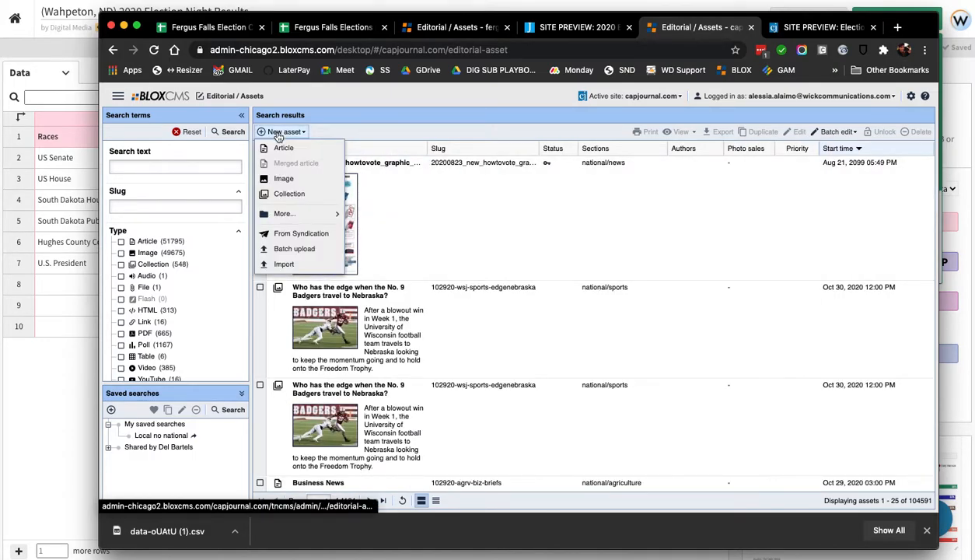
mouse_move(288, 214)
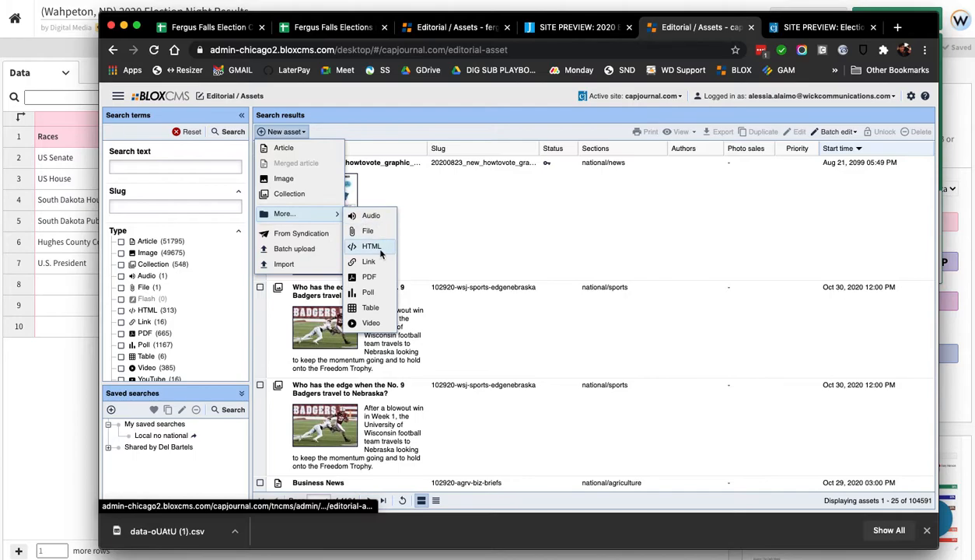
left_click(380, 252)
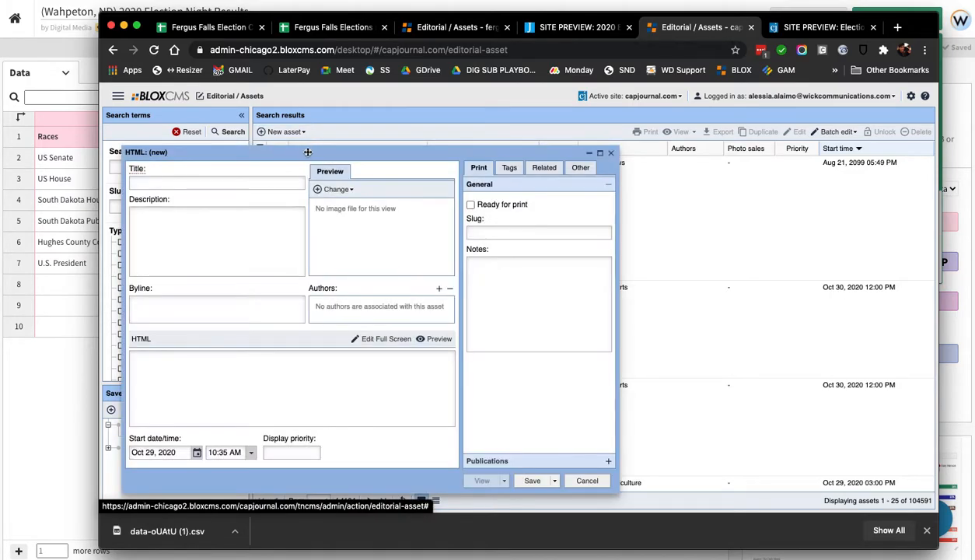
left_click_drag(358, 151, 383, 148)
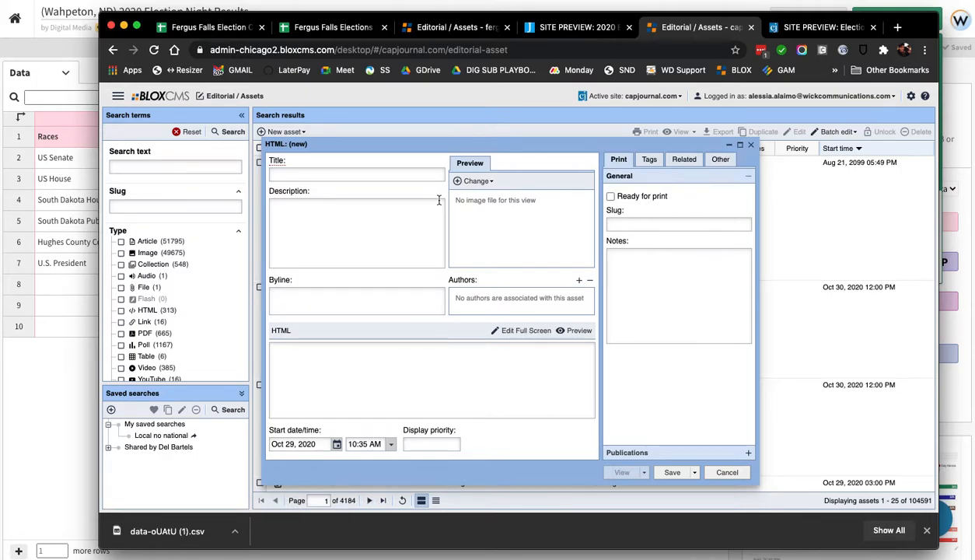
left_click_drag(282, 139, 549, 179)
left_click_drag(343, 179, 344, 154)
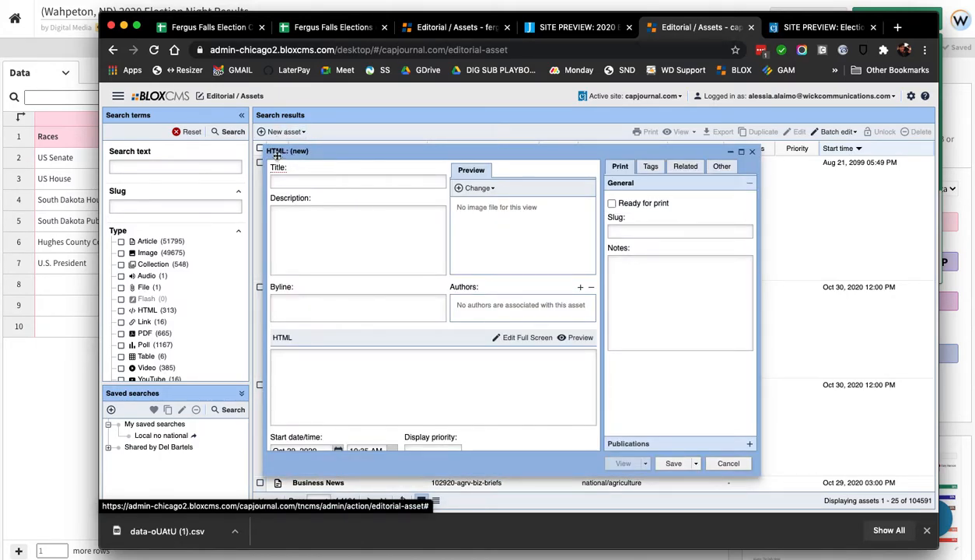
Paste the Flourish embed code for visualisation/4177630 into the new asset's HTML content and enlarge the editing window.
left_click(354, 364)
type("<div class=\"flourish-embed flourish-chart\" data-src=\"visualisation/4177630\"><script src=\"https://public.flourish.studio/resources/embed.js\"></script></div>")
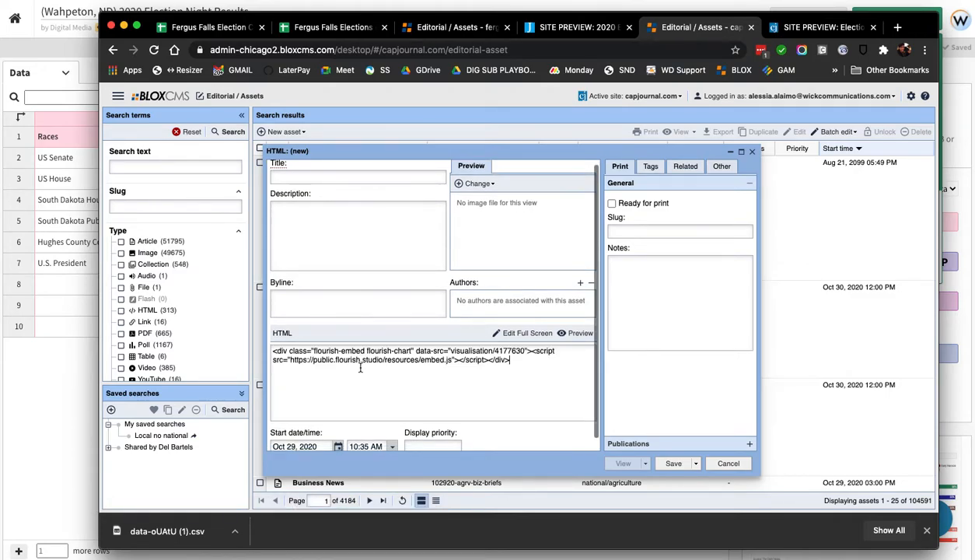
left_click(309, 178)
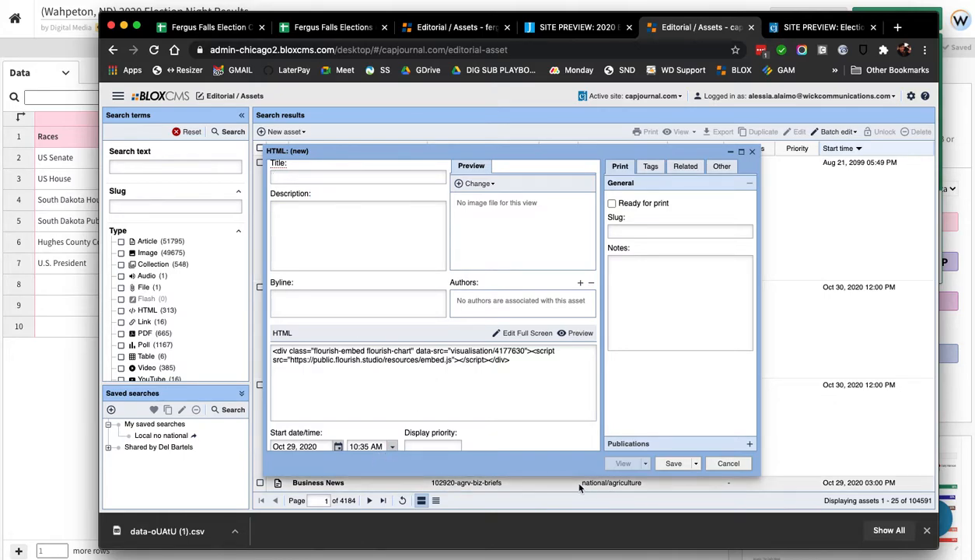
left_click_drag(576, 477, 576, 506)
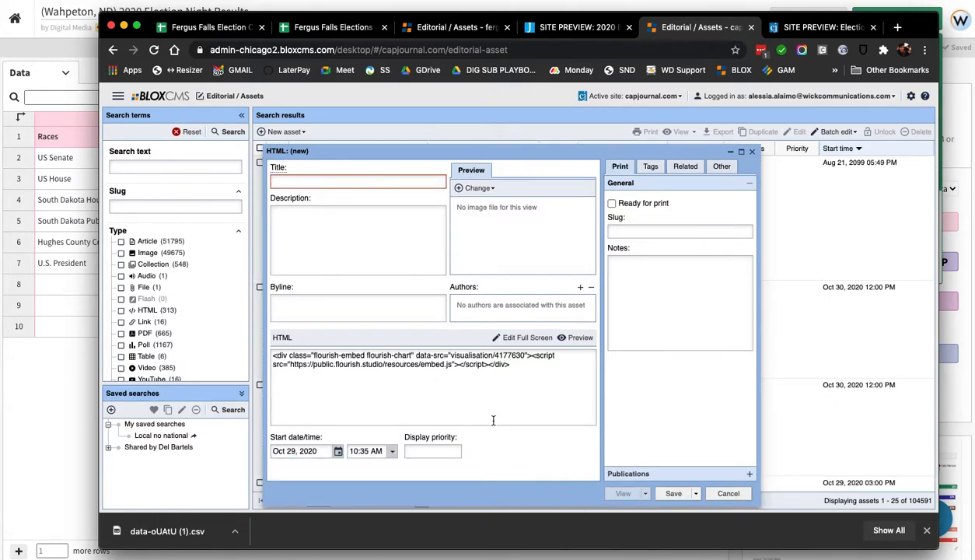
Review the new asset's related assets, sections and keywords settings.
left_click(685, 167)
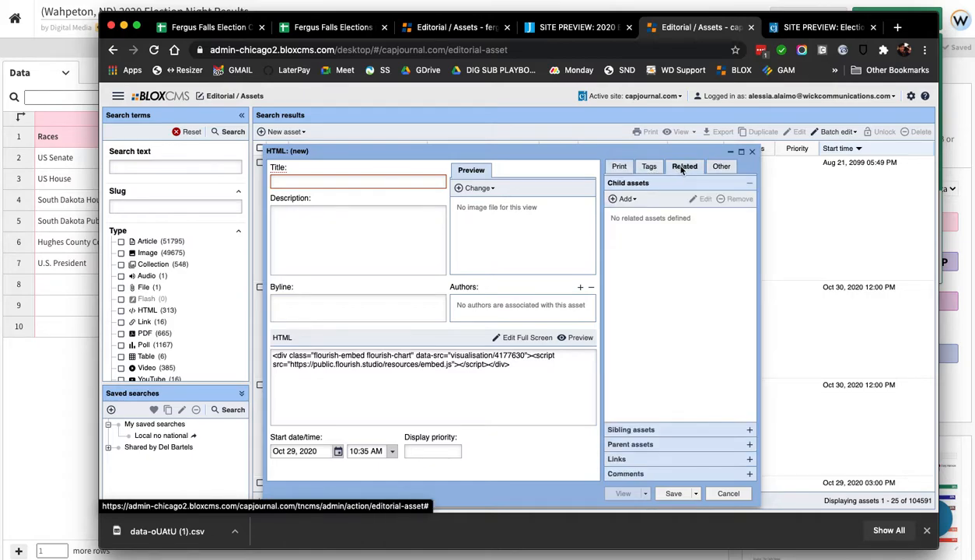
left_click(647, 166)
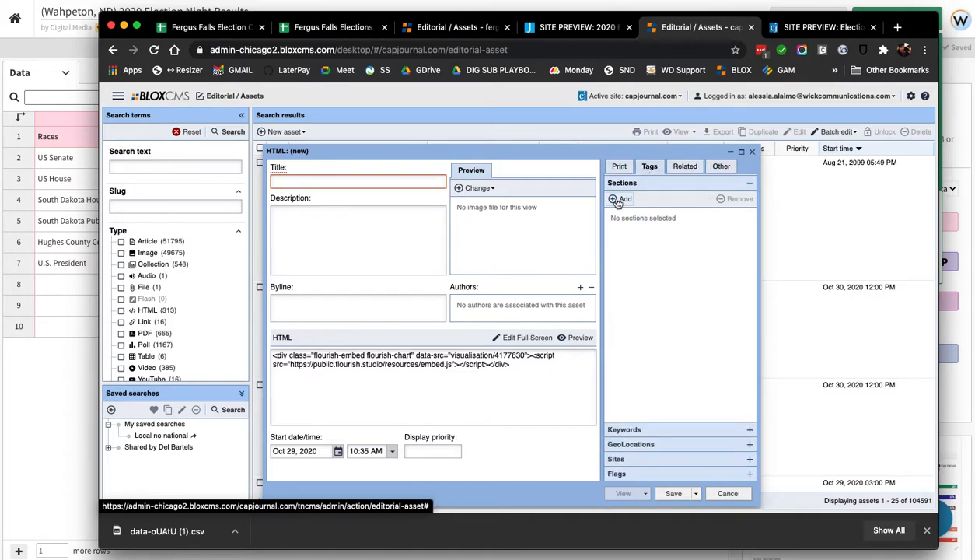
left_click(676, 429)
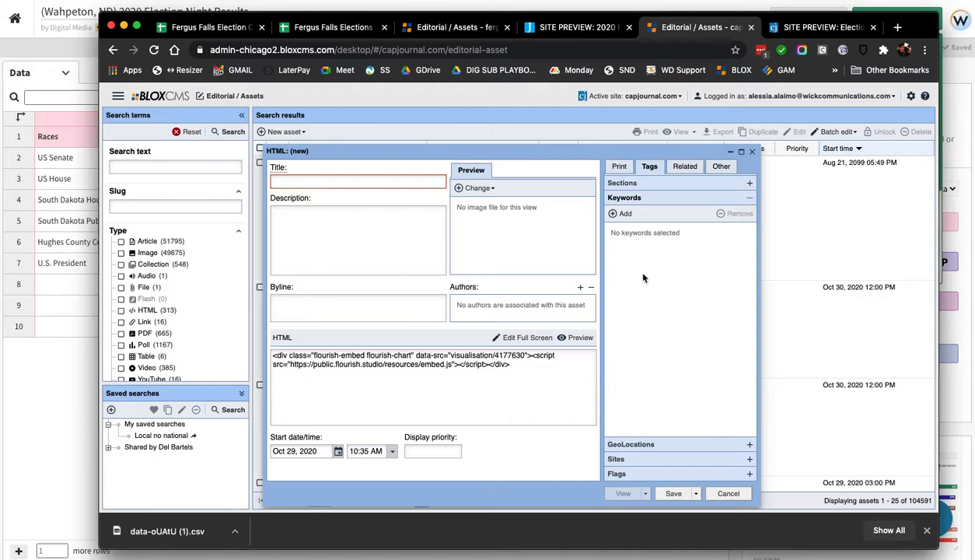
left_click(683, 167)
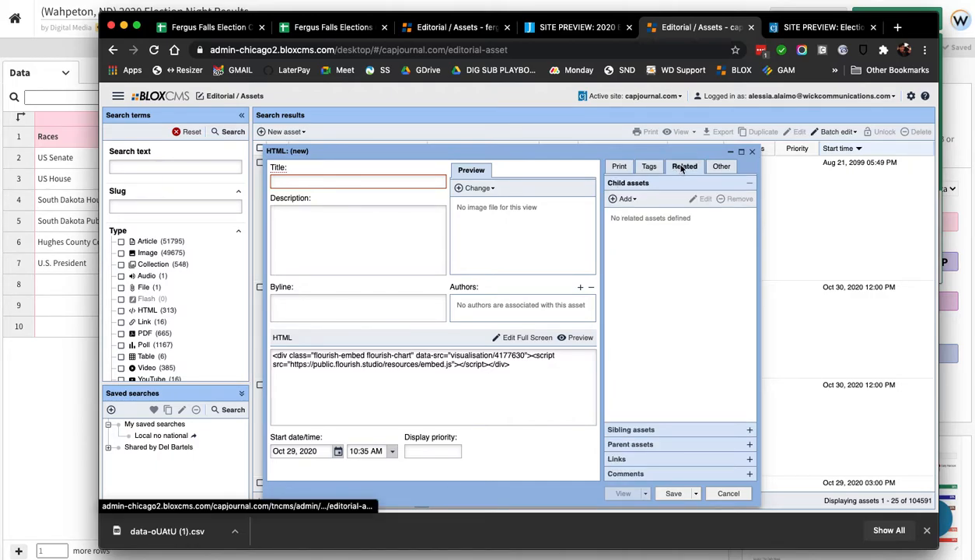
Review the new HTML asset's miscellaneous properties and notifier settings, and close the asset without saving it.
left_click(720, 166)
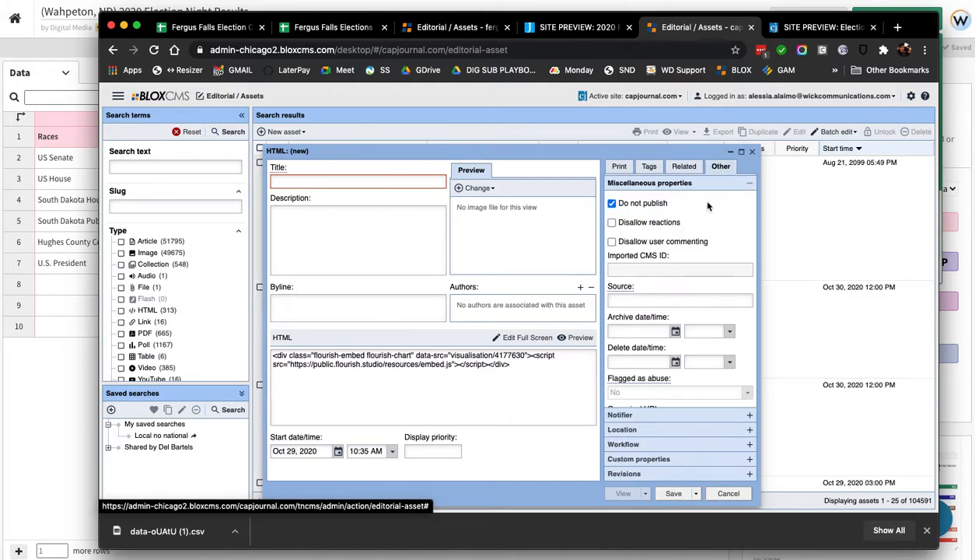
scroll(676, 358, "down", 3)
scroll(667, 336, "up", 3)
scroll(676, 350, "down", 3)
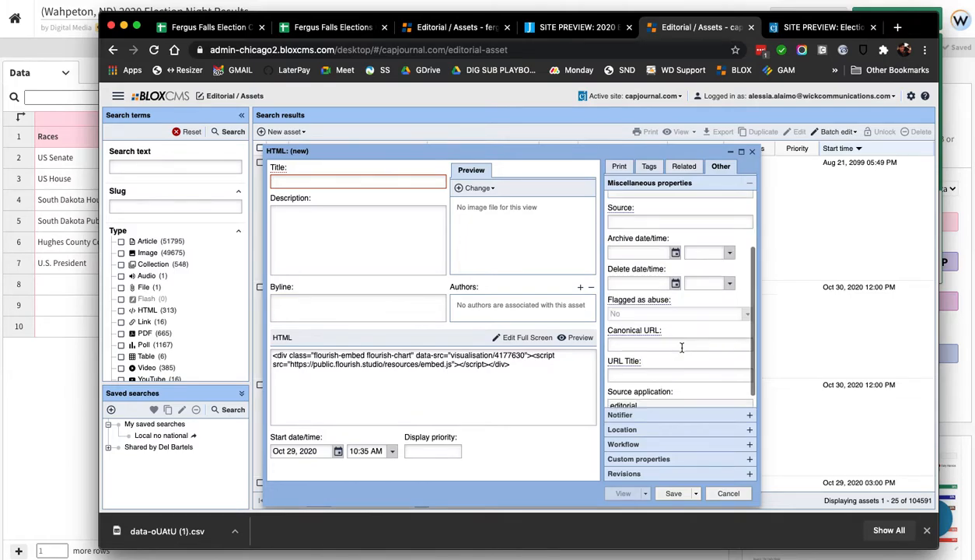
left_click(642, 414)
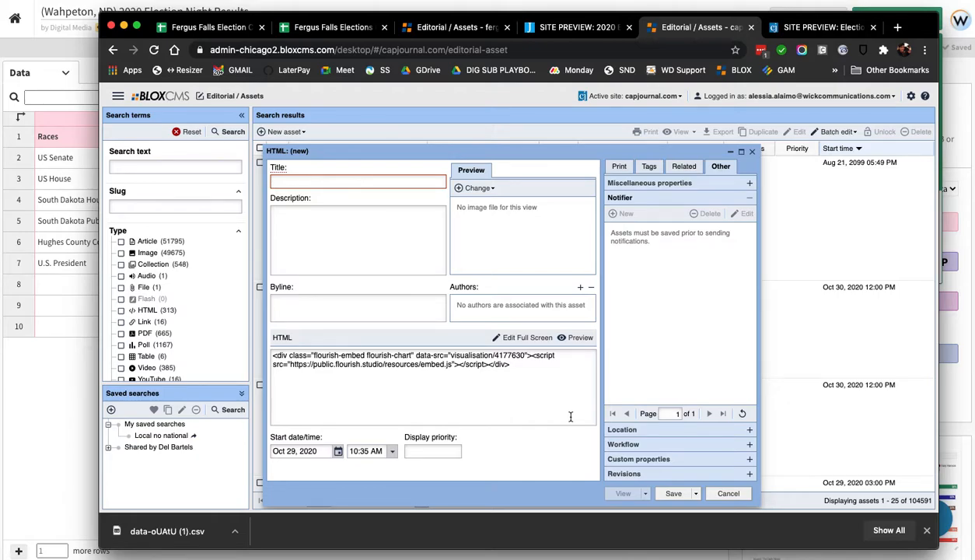
left_click(728, 495)
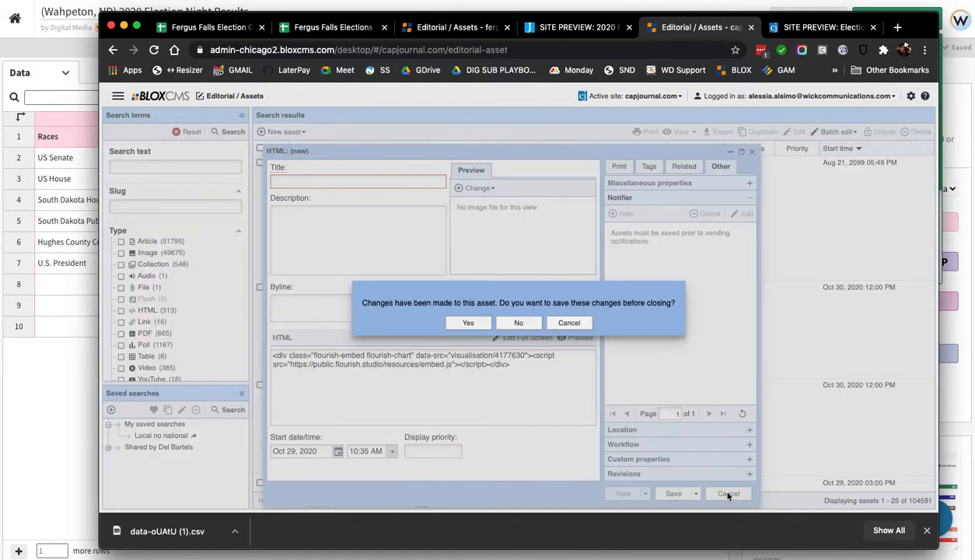
left_click(496, 319)
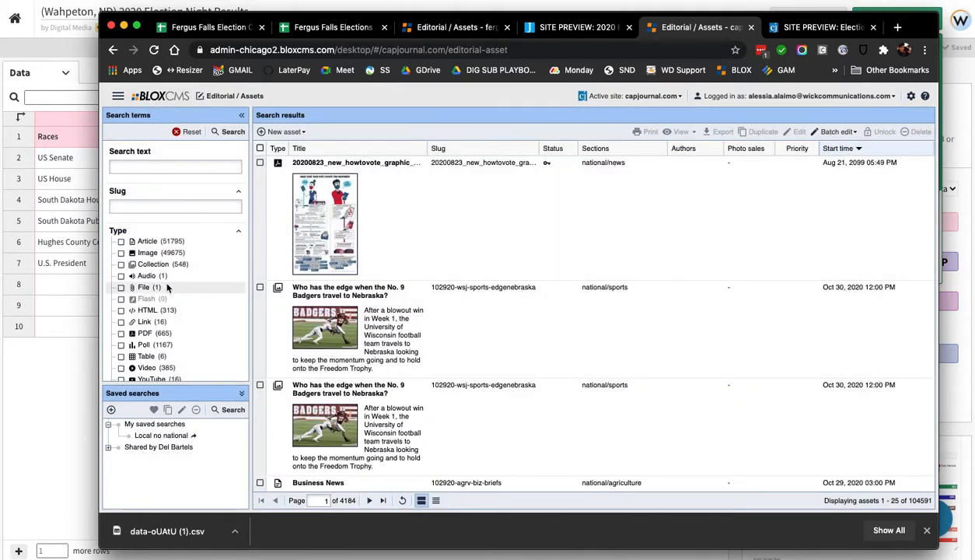
Filter the assets by the news section and open the article "68-year-old Inmate escapes from SD prison work center in Yankton".
scroll(175, 290, "down", 5)
scroll(175, 290, "down", 10)
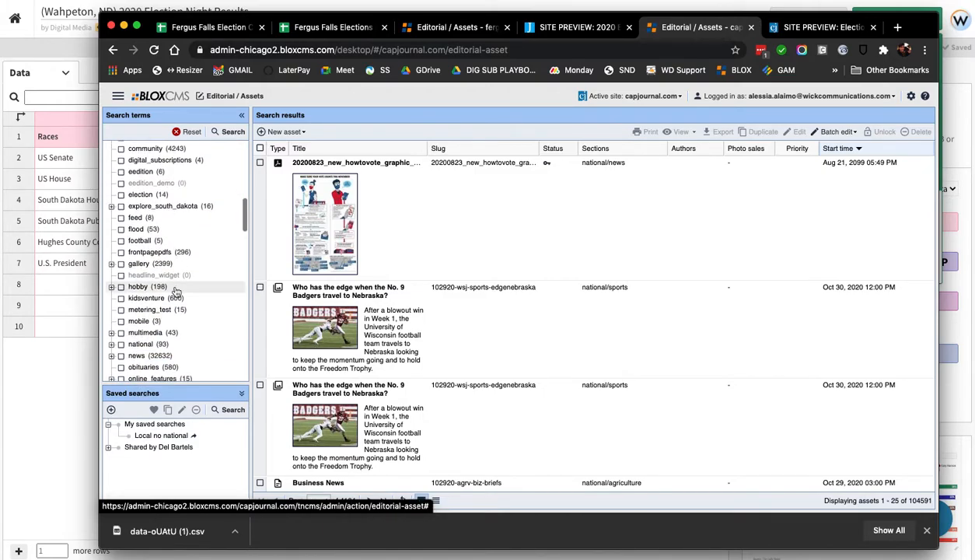
left_click(146, 251)
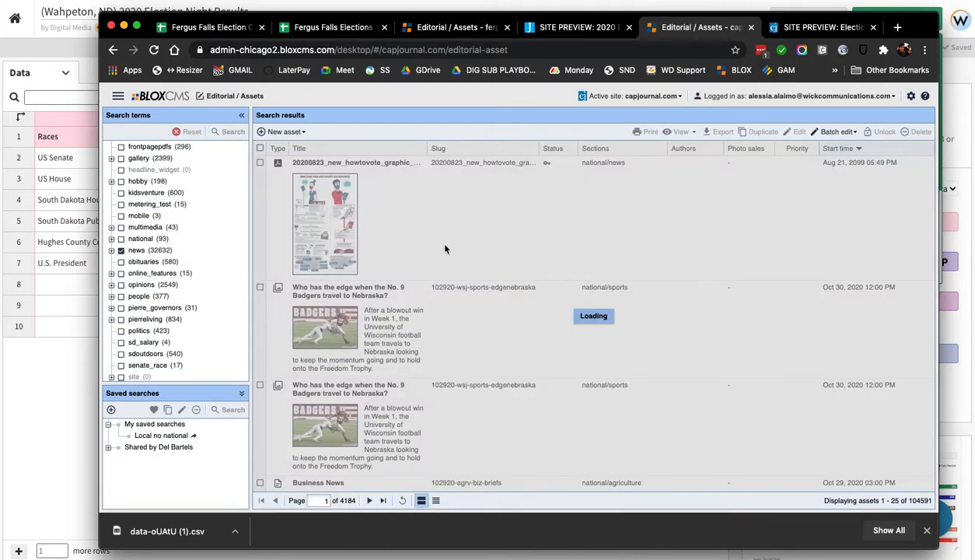
scroll(323, 254, "down", 3)
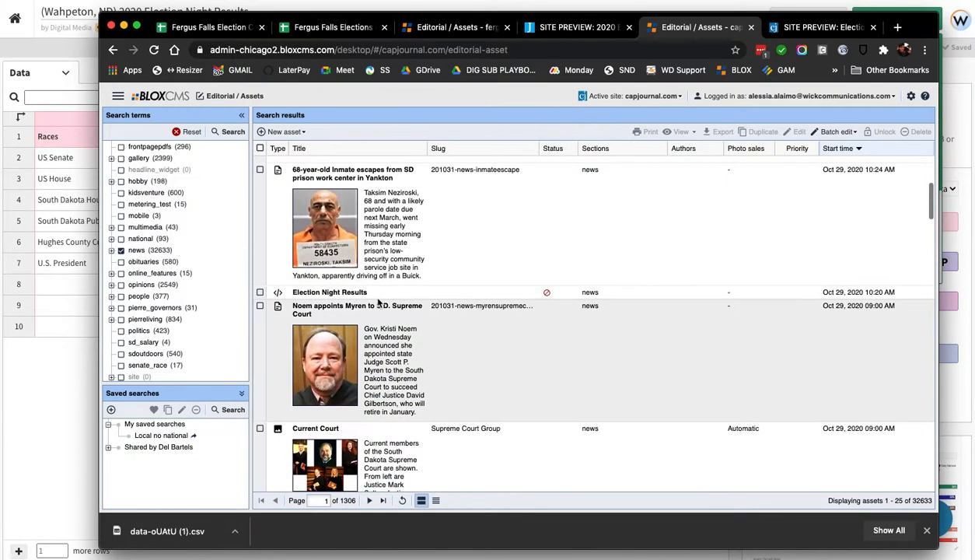
double_click(360, 228)
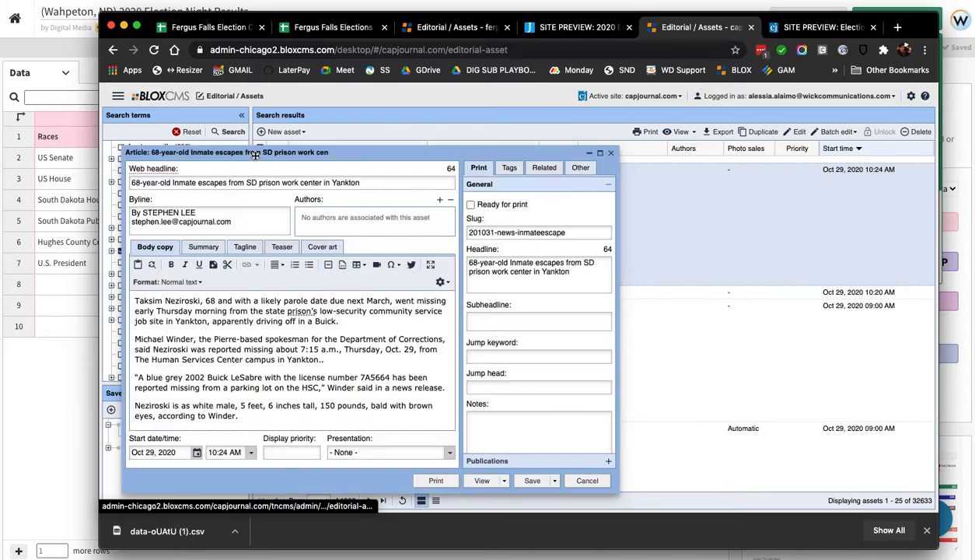
left_click_drag(255, 154, 436, 147)
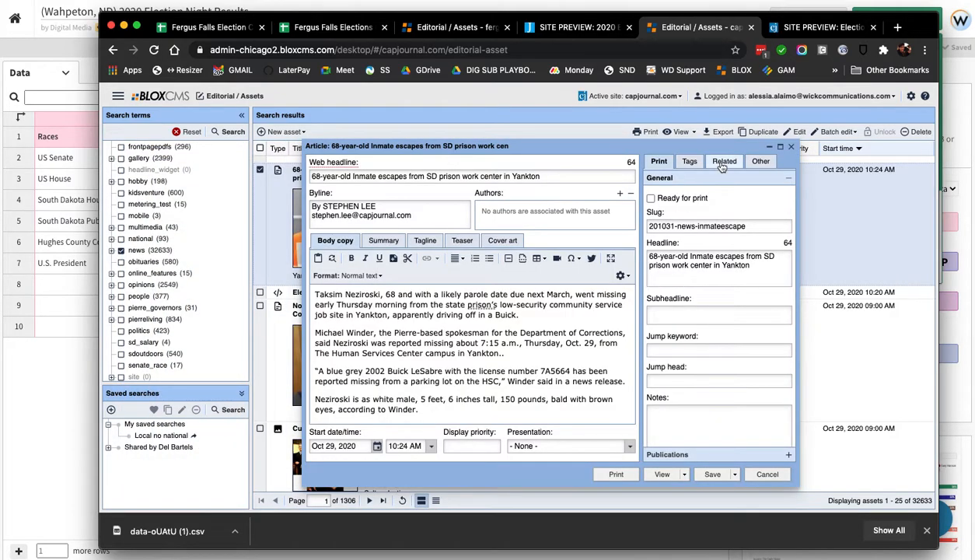
Search for existing HTML assets matching "election" among the assets available as child assets of the article.
left_click(722, 164)
left_click(663, 195)
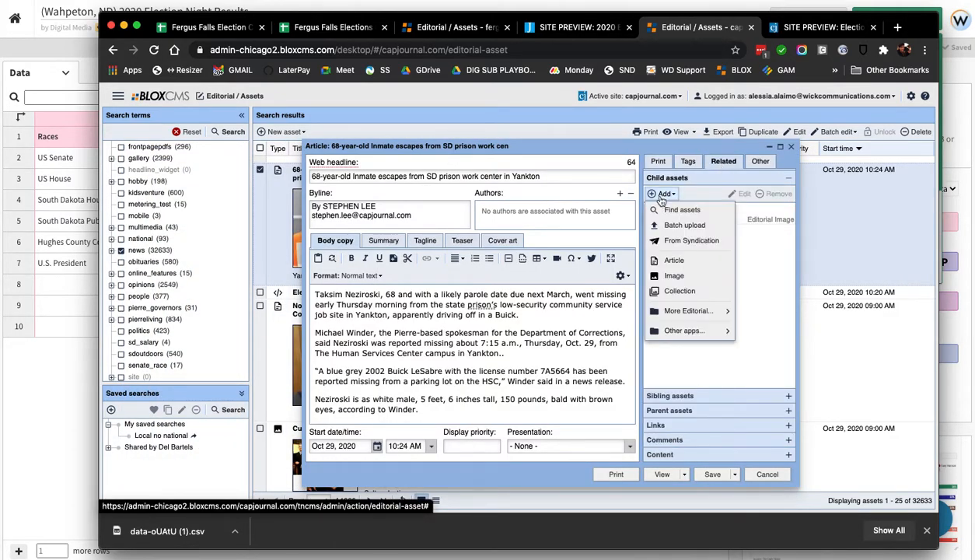
left_click(678, 212)
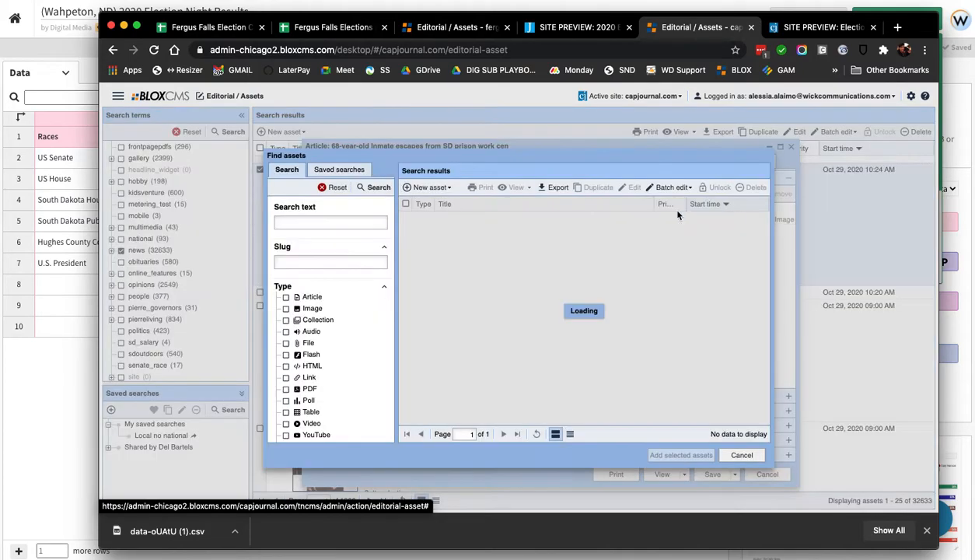
left_click(313, 366)
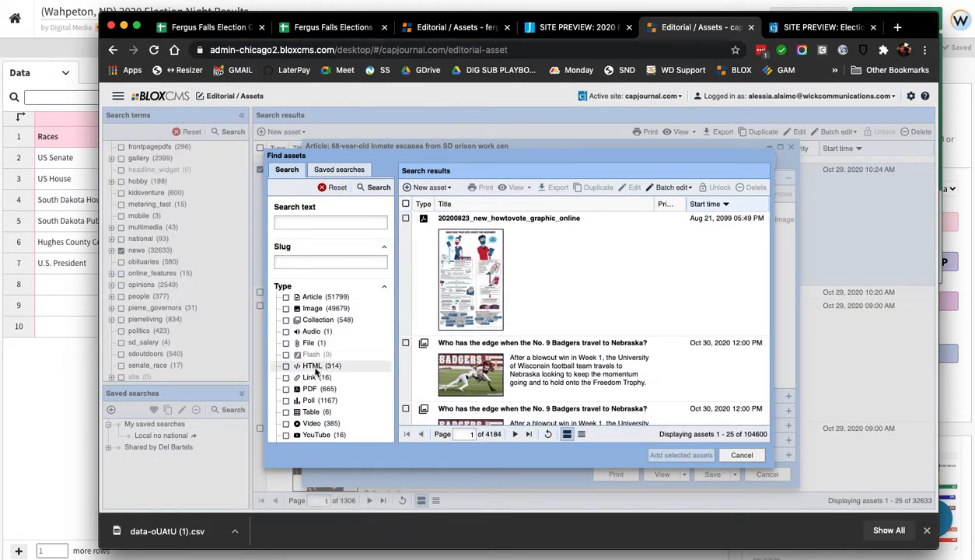
left_click(319, 223)
type("election")
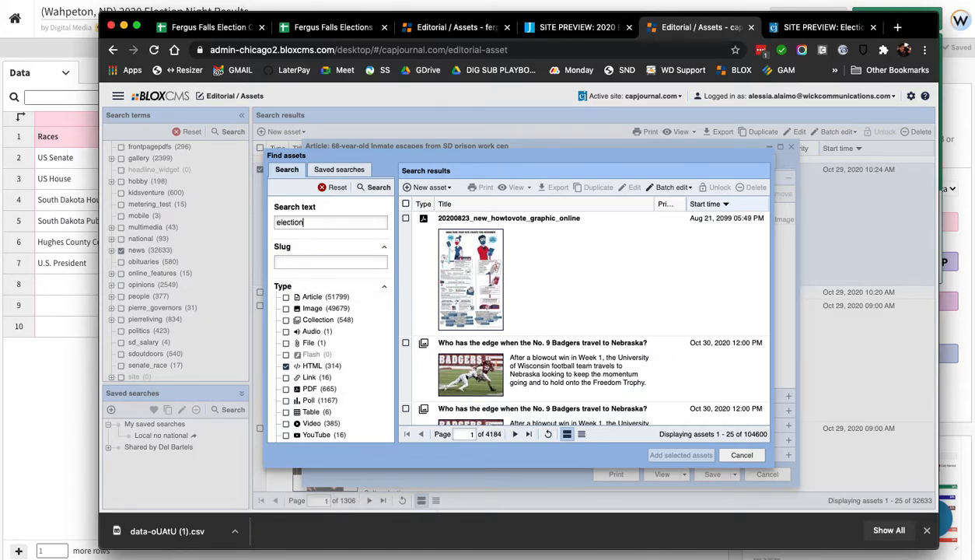
left_click(373, 188)
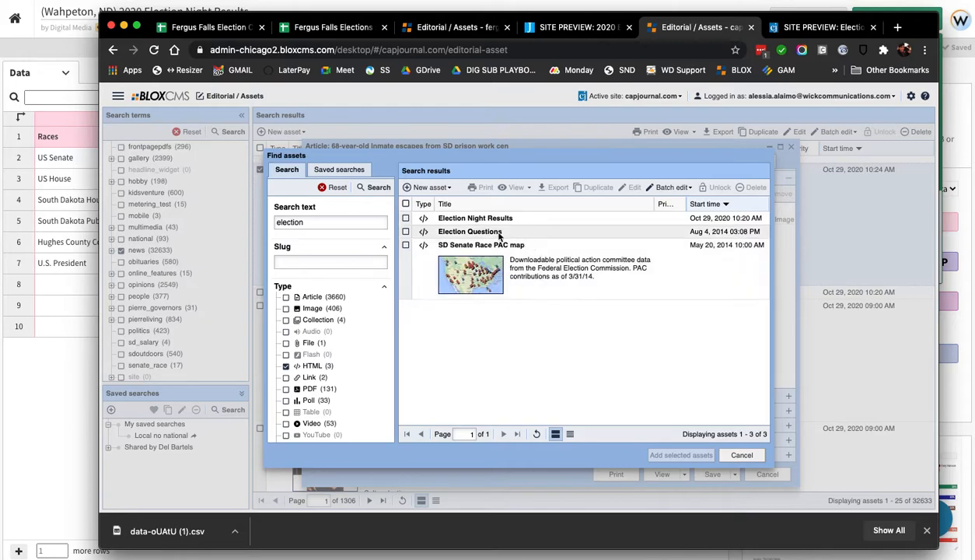
Add the Election Night Results HTML asset to the article's child assets.
scroll(338, 370, "down", 5)
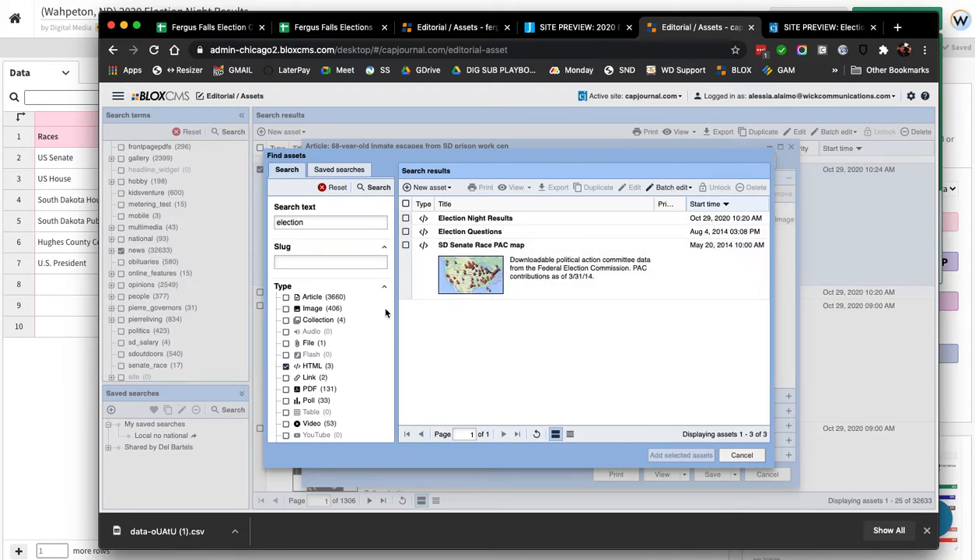
scroll(342, 370, "up", 4)
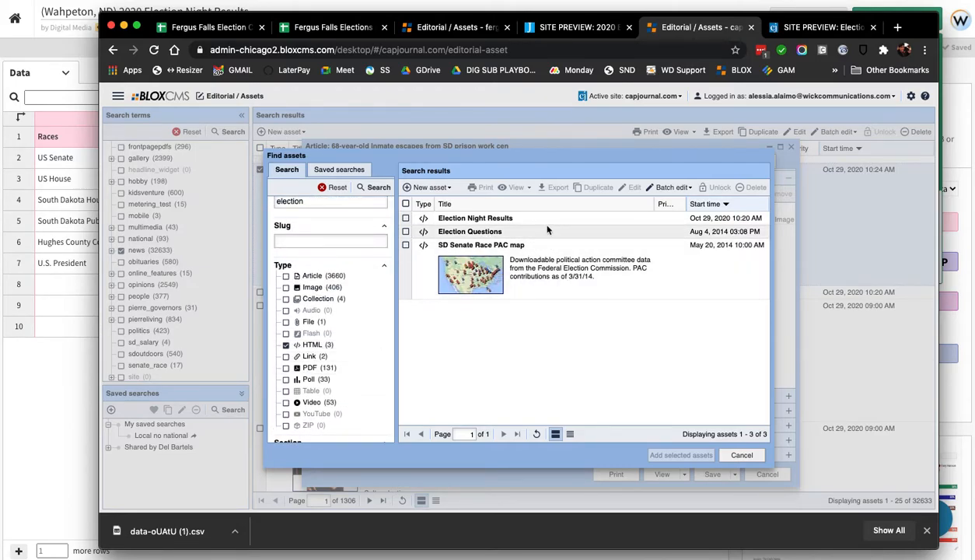
left_click(502, 220)
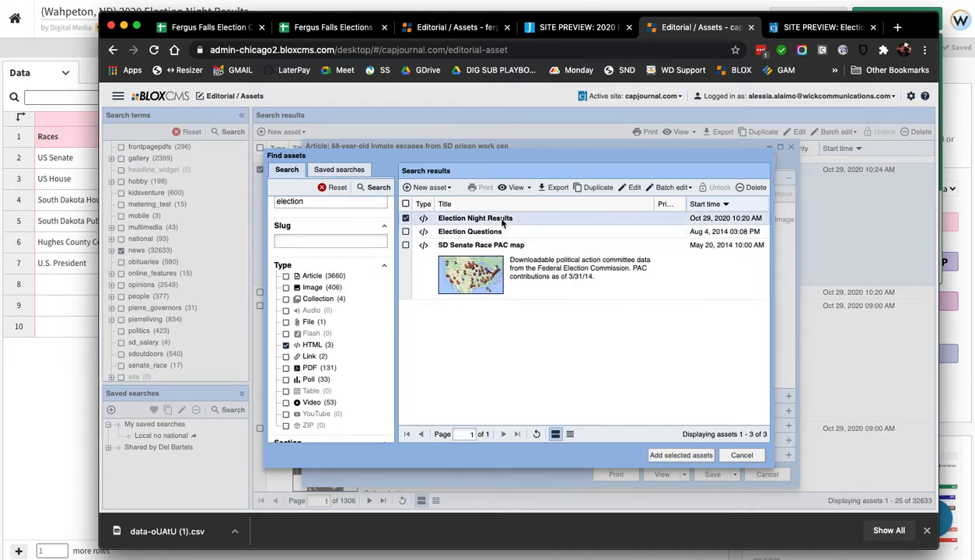
left_click(681, 455)
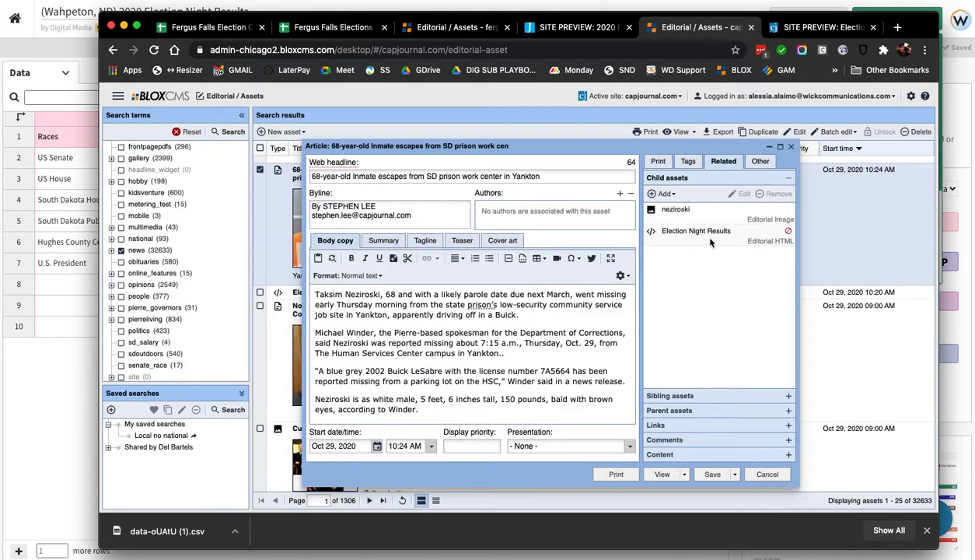
Place the Election Night Results asset inline in the body copy, after the paragraph about the blue grey 2002 Buick LeSabre.
left_click_drag(692, 229, 384, 392)
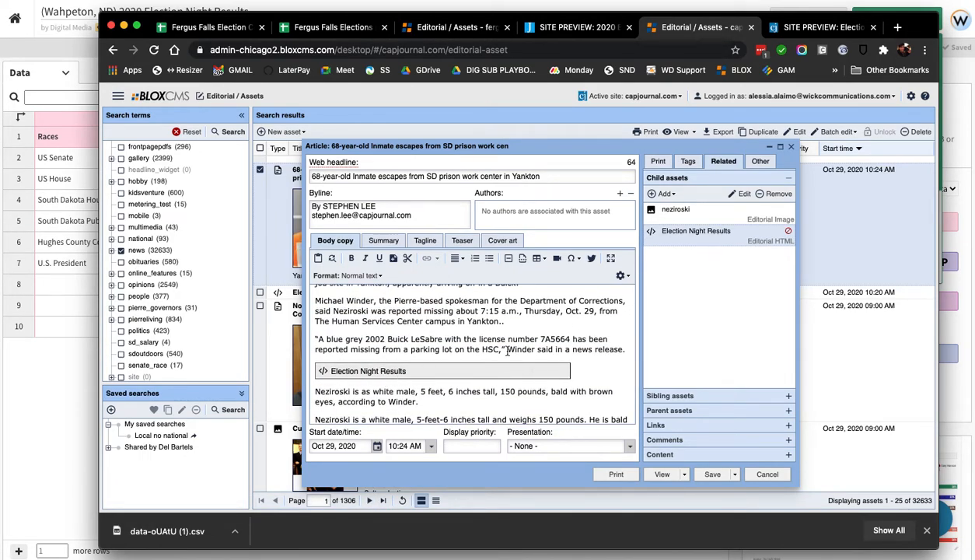
scroll(462, 375, "down", 3)
scroll(461, 376, "up", 4)
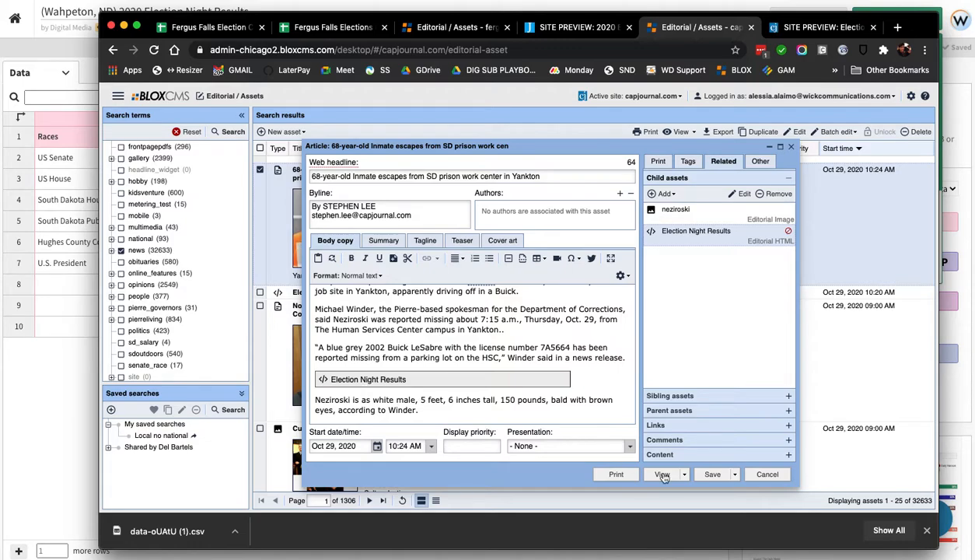
Open the site preview of the article and examine how the inline election results chart displays within the story.
left_click(712, 473)
left_click(685, 475)
left_click(676, 446)
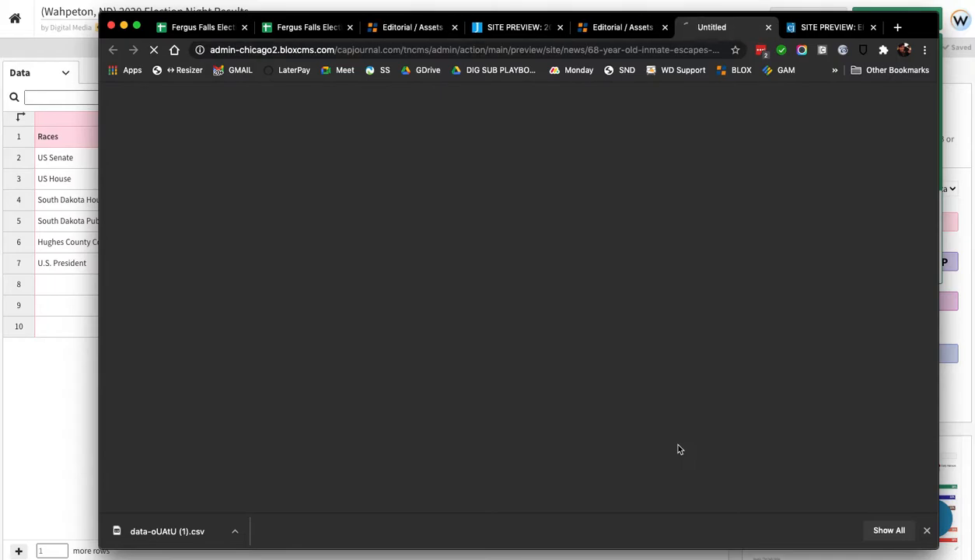
scroll(721, 380, "down", 10)
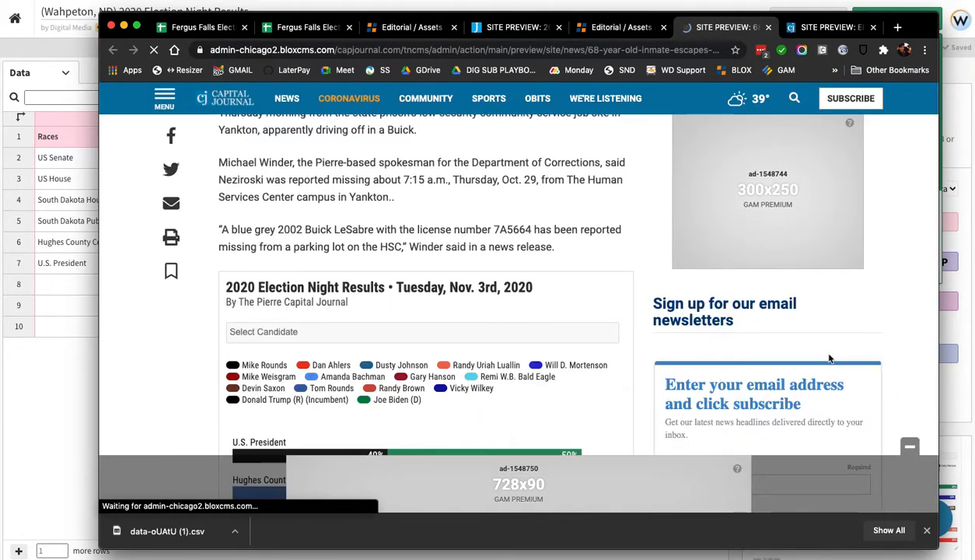
scroll(829, 358, "down", 5)
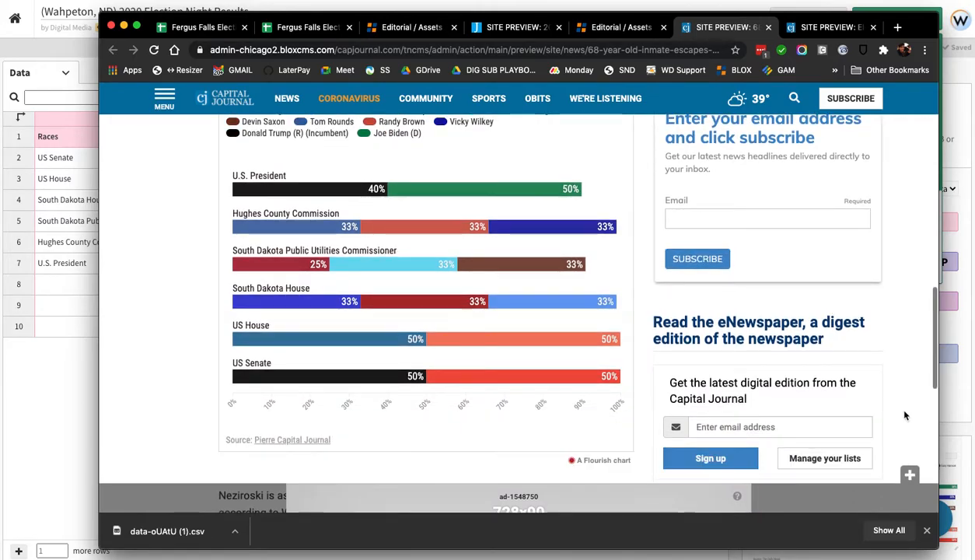
scroll(905, 415, "down", 3)
scroll(898, 379, "up", 5)
scroll(898, 380, "up", 2)
scroll(898, 380, "down", 7)
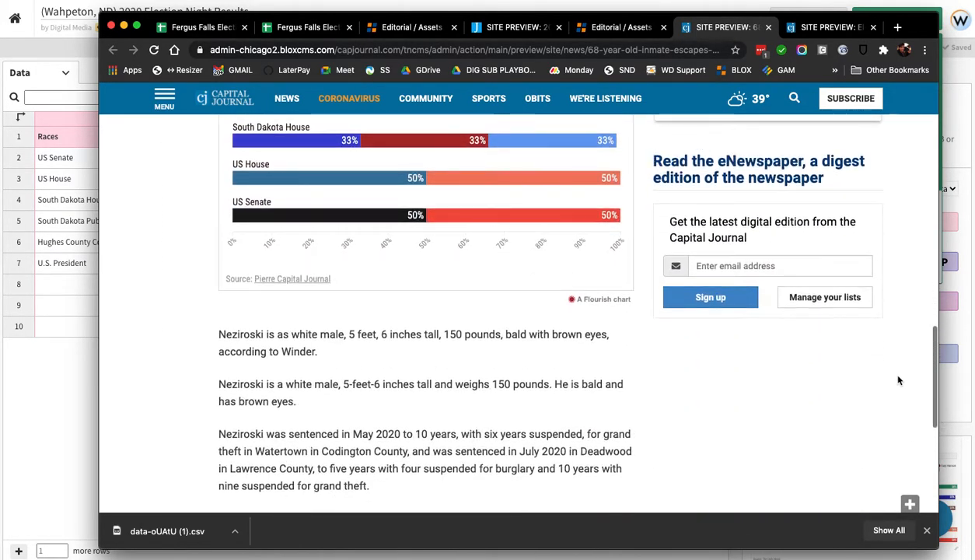
scroll(898, 380, "up", 10)
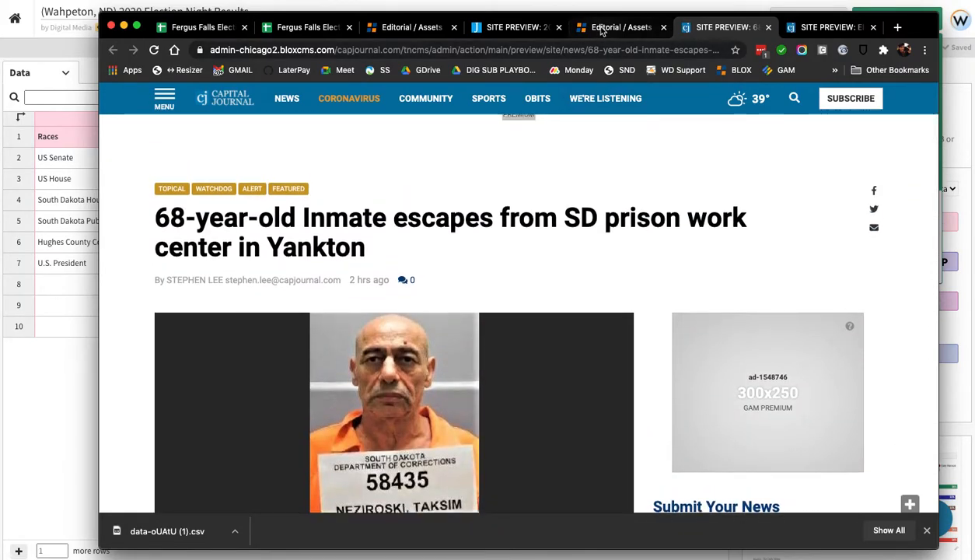
Switch from the article preview to the Datawrapper River page and browse its shared charts and maps.
left_click(601, 28)
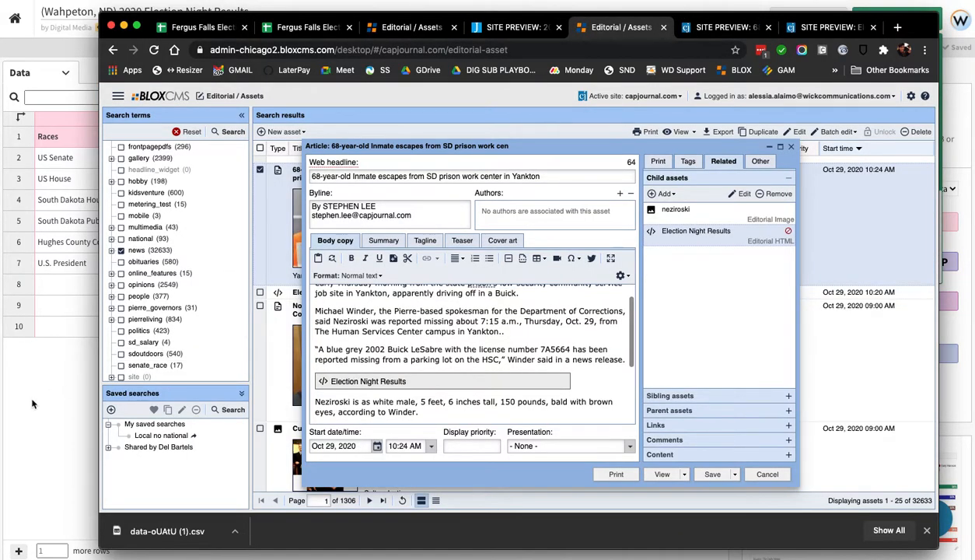
left_click(33, 403)
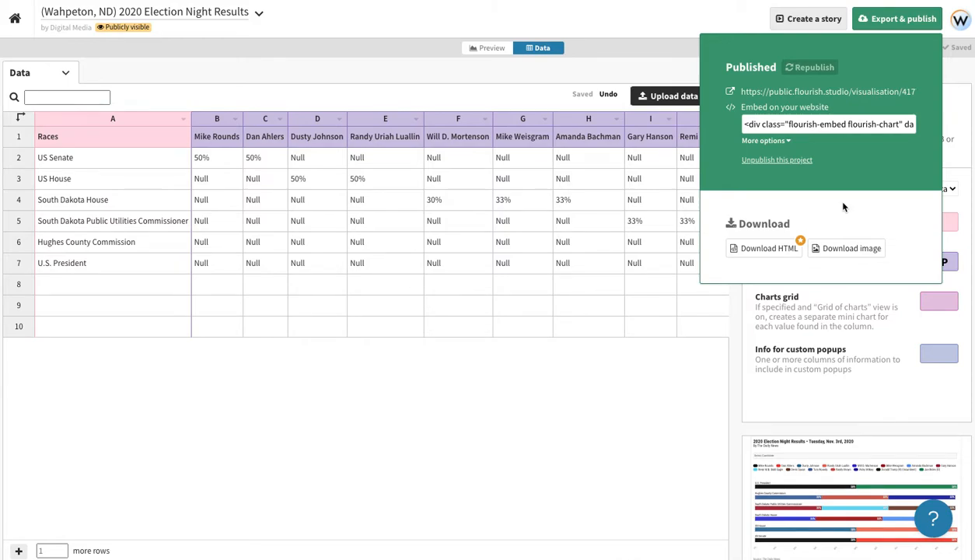
left_click(665, 400)
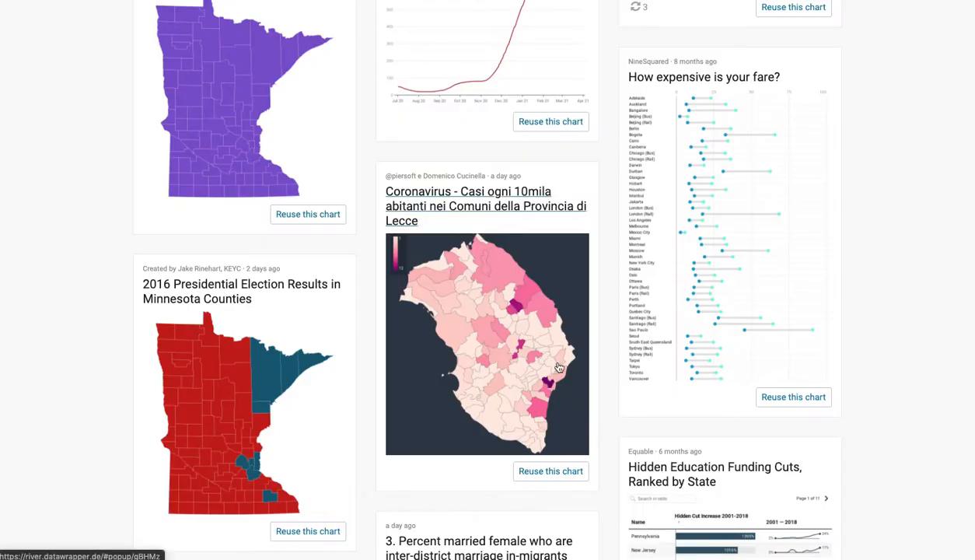
scroll(576, 369, "down", 20)
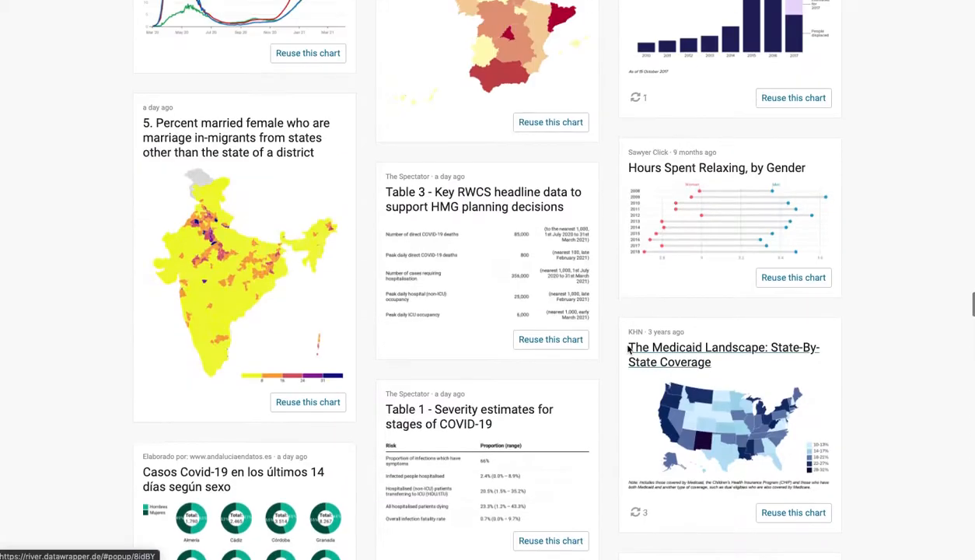
scroll(632, 365, "up", 20)
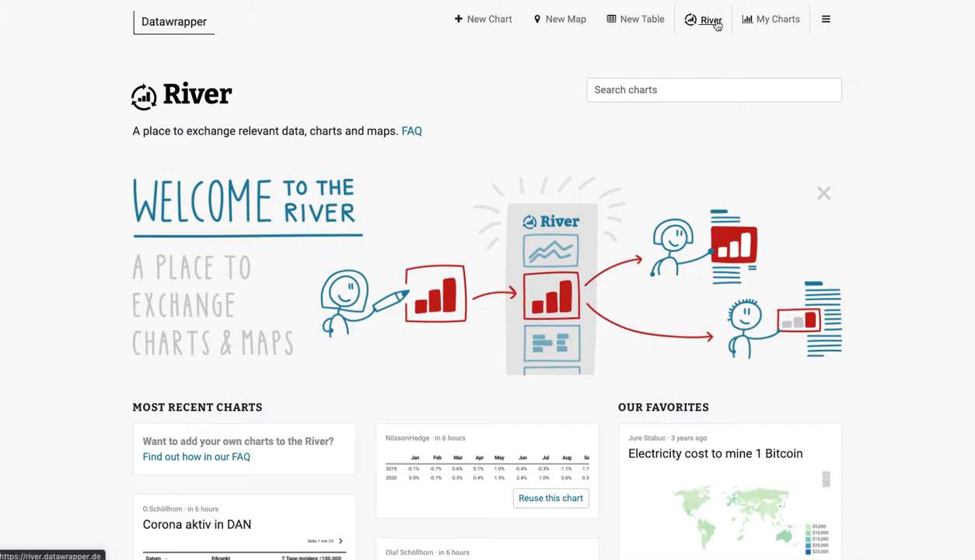
Go to My Charts in Datawrapper, look into the Capital Journal folder, and open the Fergus Falls folder.
left_click(771, 25)
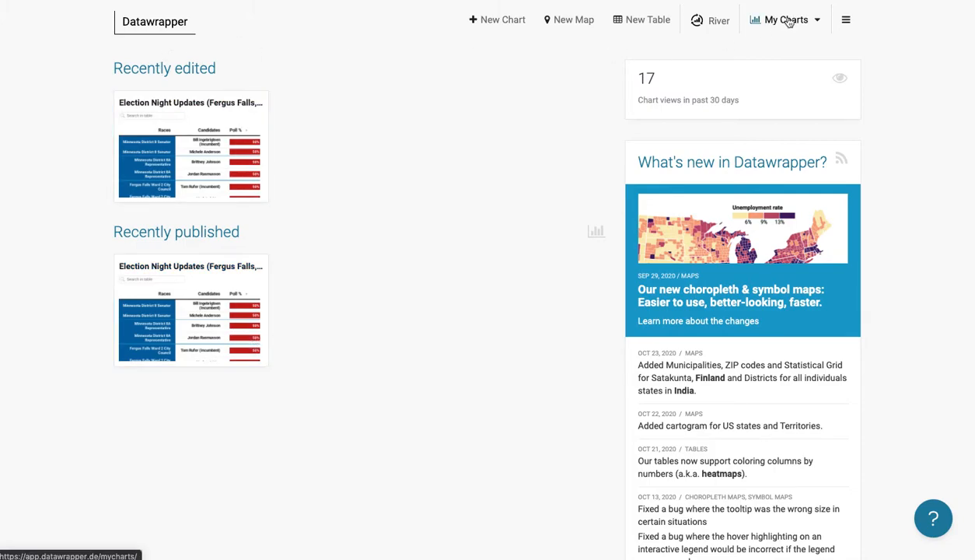
left_click(821, 23)
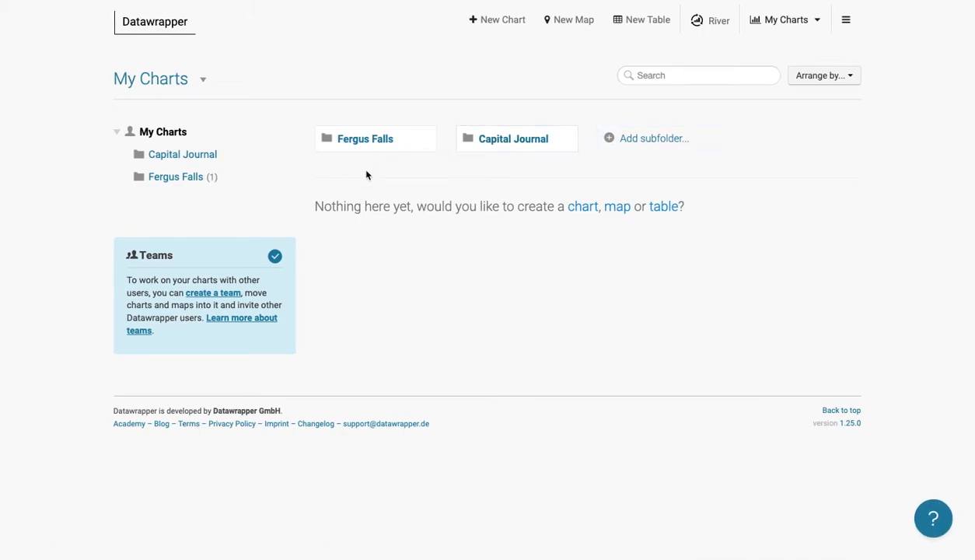
left_click(495, 143)
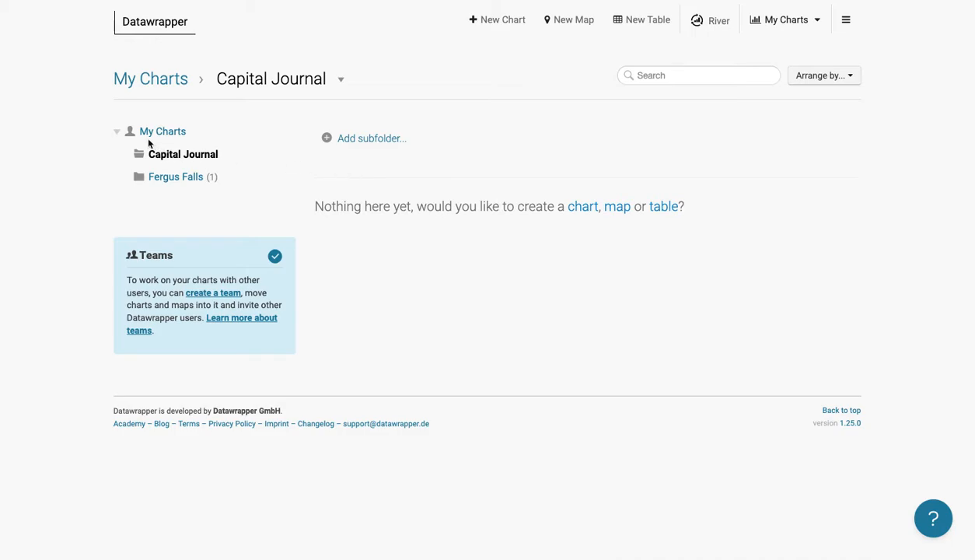
left_click(153, 133)
left_click(360, 145)
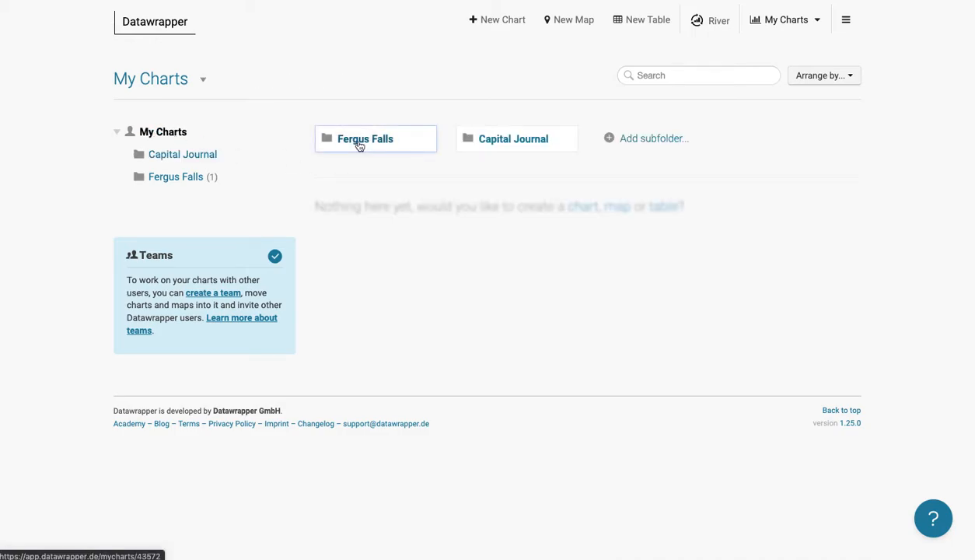
Duplicate the Fergus Falls election table and retitle the copy "Election Night Updates (Pierre, South Dakota)".
left_click(421, 242)
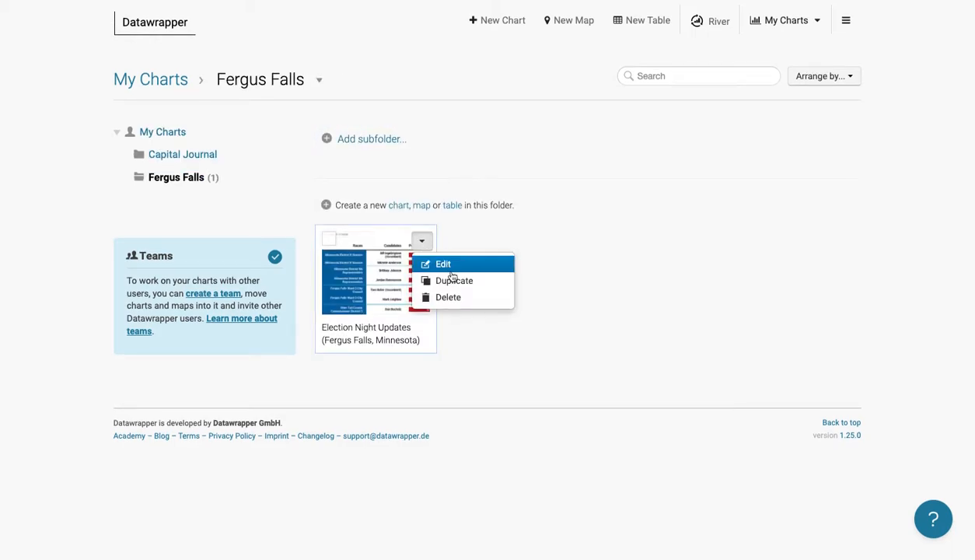
left_click(452, 278)
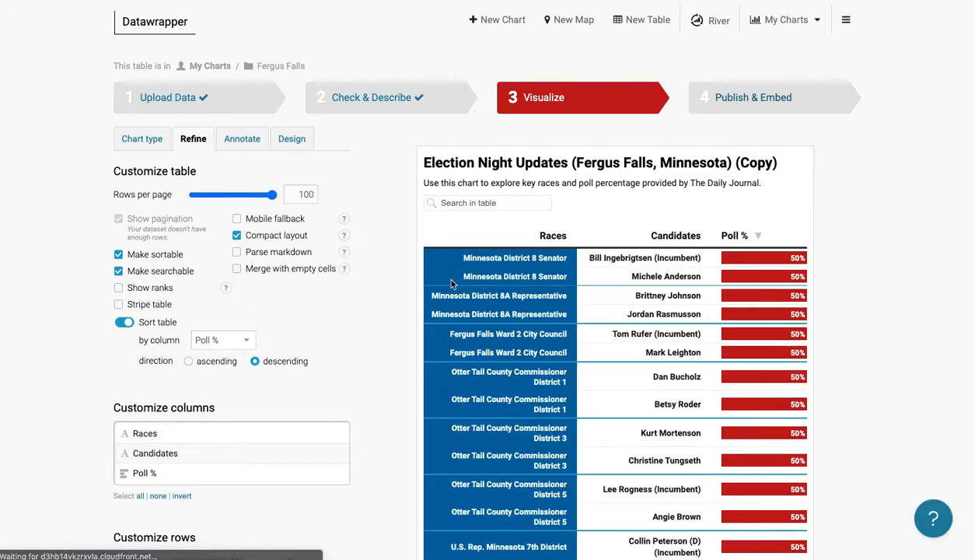
left_click(678, 163)
left_click_drag(577, 162, 729, 163)
type("Pierre, So")
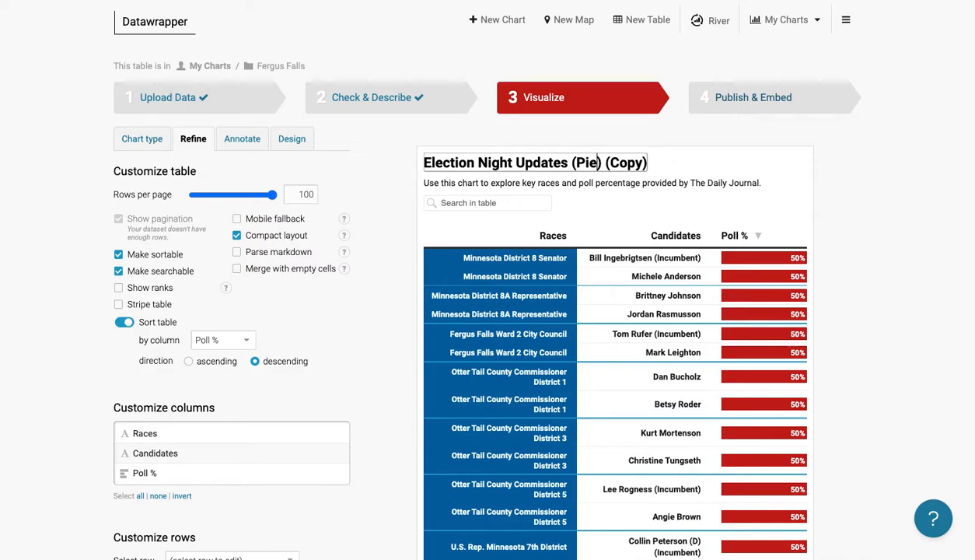
type("uth Do")
key("BackSpace")
type("akpta")
key("BackSpace")
key("BackSpace")
key("BackSpace")
type("ota")
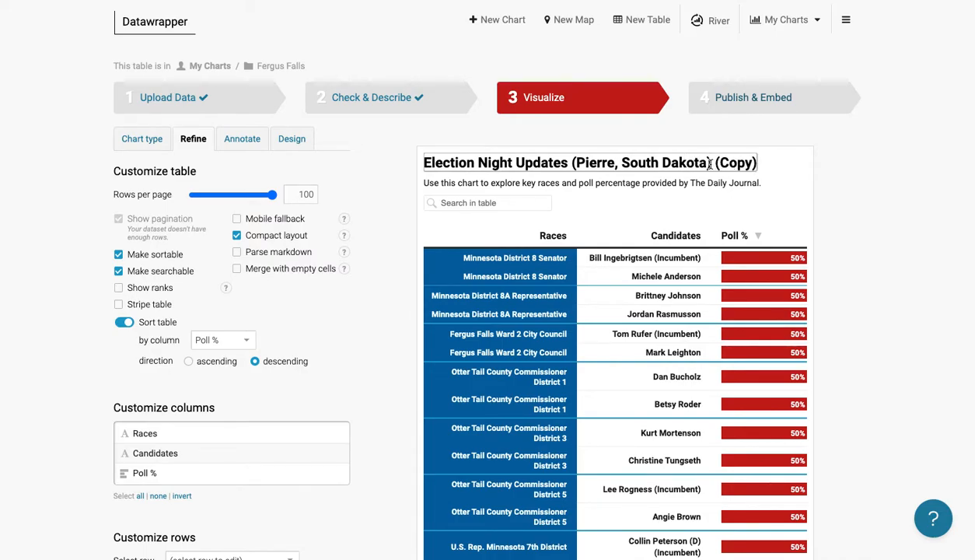
left_click_drag(713, 163, 773, 171)
key("BackSpace")
Edit the end of the table's description so it credits The Pierre Capital Journal as the poll percentage provider.
left_click(587, 182)
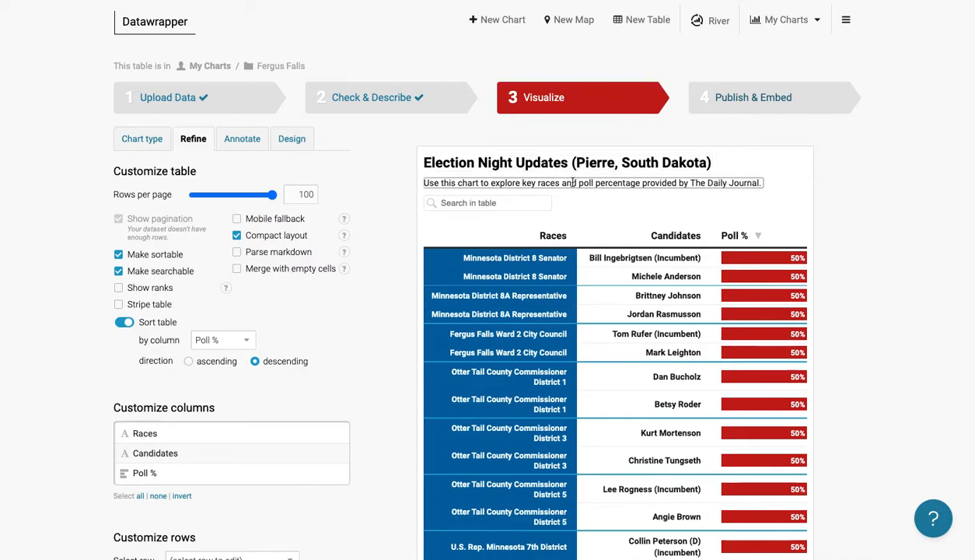
left_click_drag(705, 183, 797, 186)
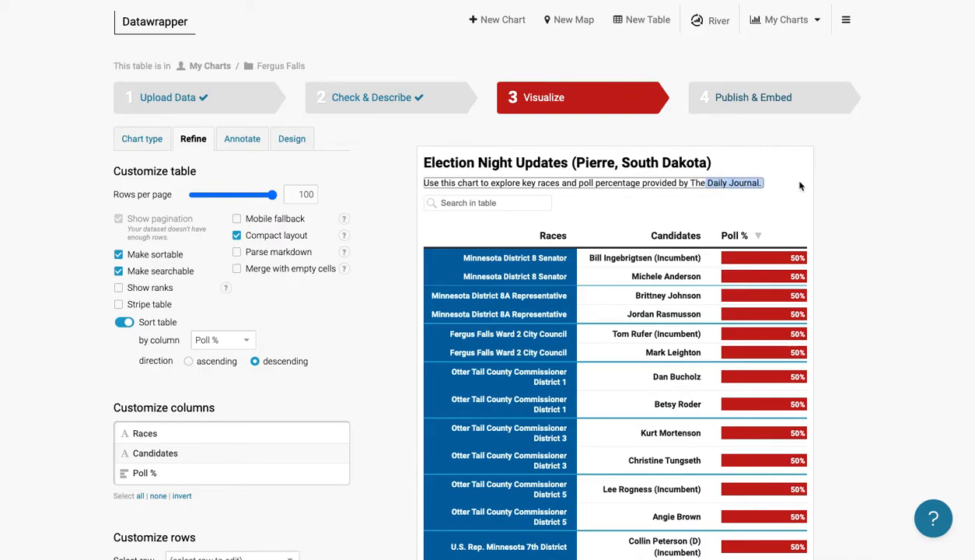
key("BackSpace")
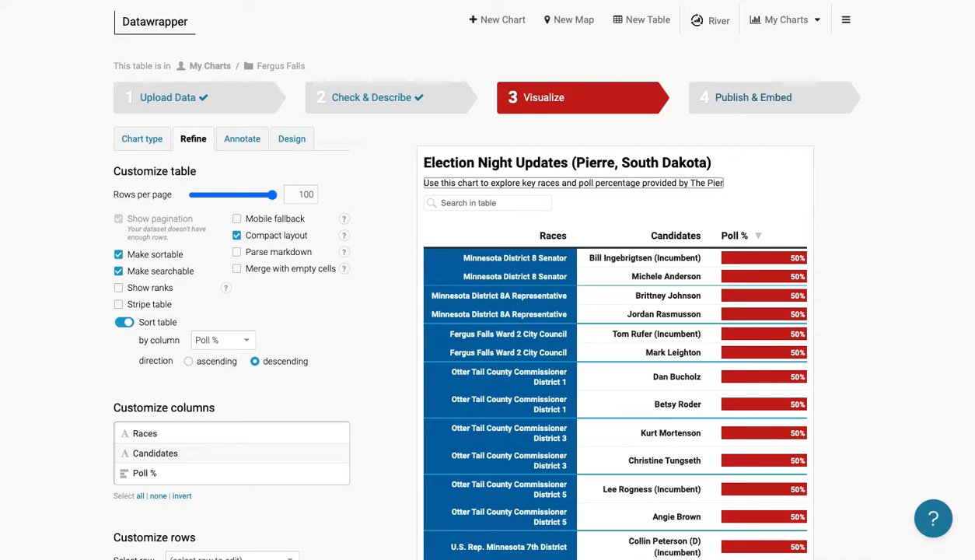
type("Pierre Capital jou")
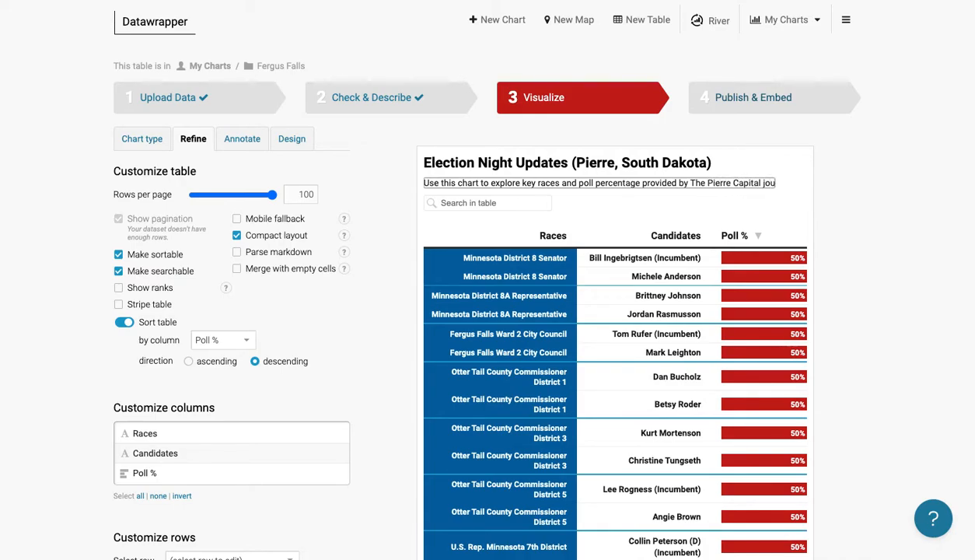
type(" Journal")
left_click(696, 203)
Set the table's data source annotation to The Pierre Capital Journal.
scroll(419, 295, "down", 6)
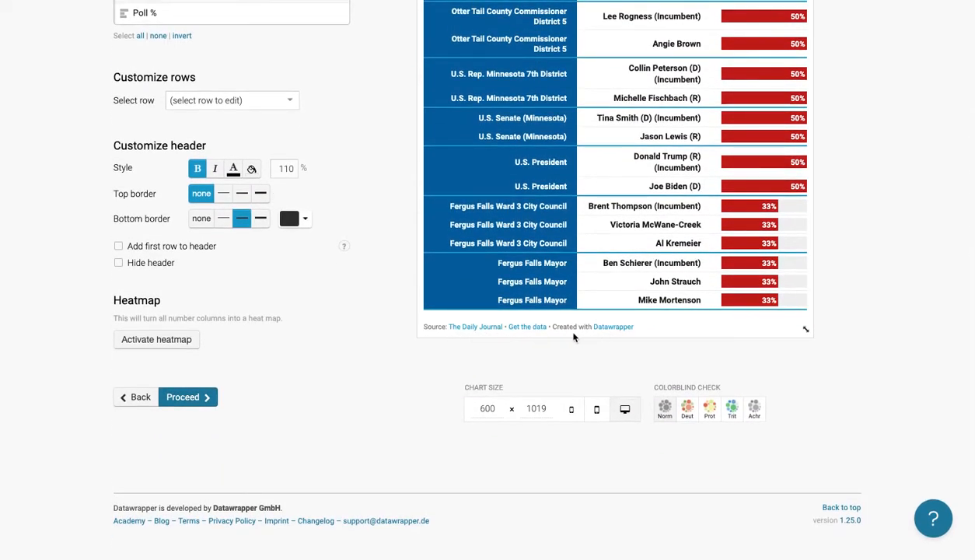
scroll(356, 292, "up", 4)
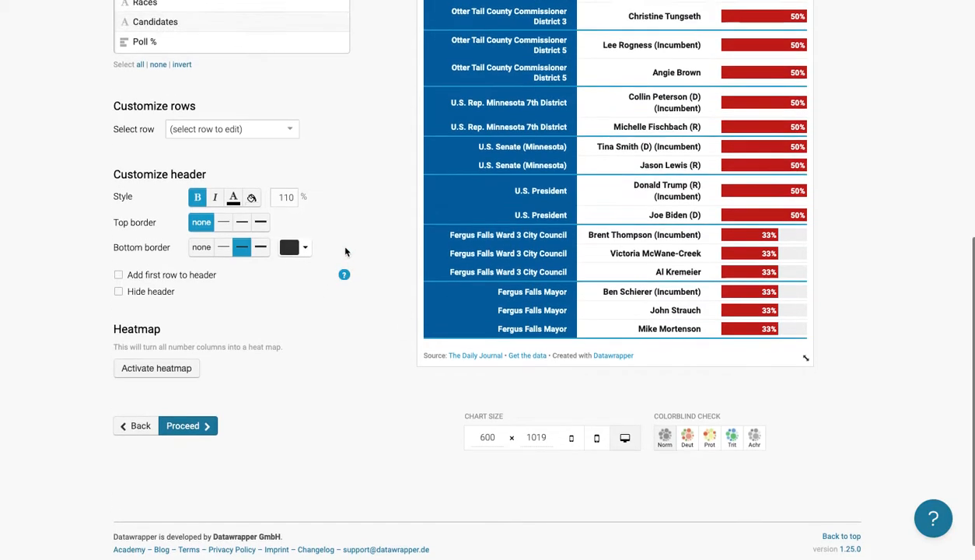
scroll(358, 243, "down", 3)
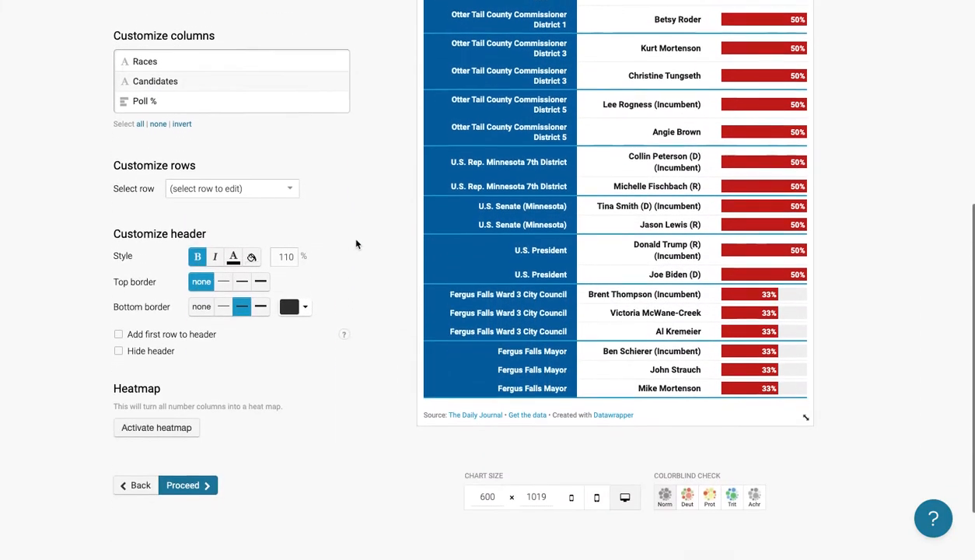
scroll(358, 242, "up", 5)
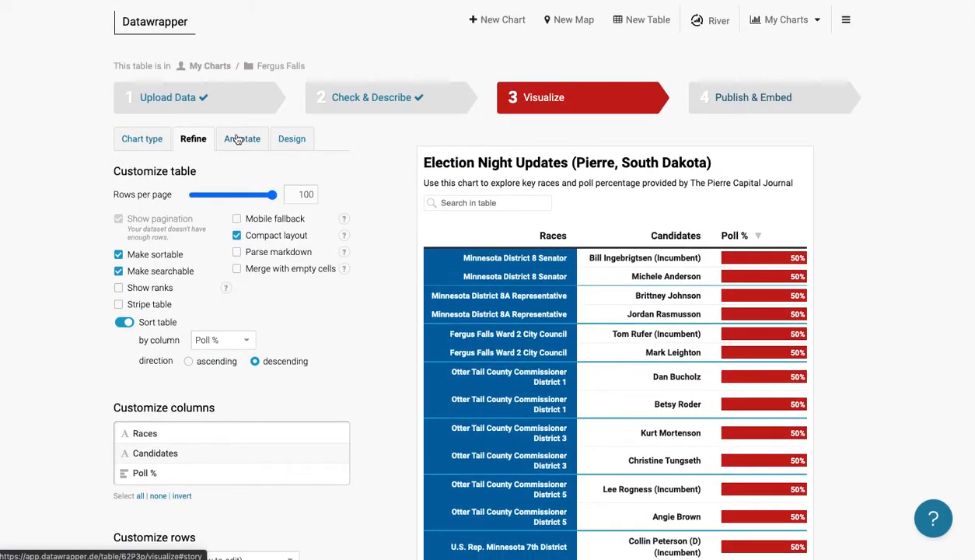
left_click(238, 138)
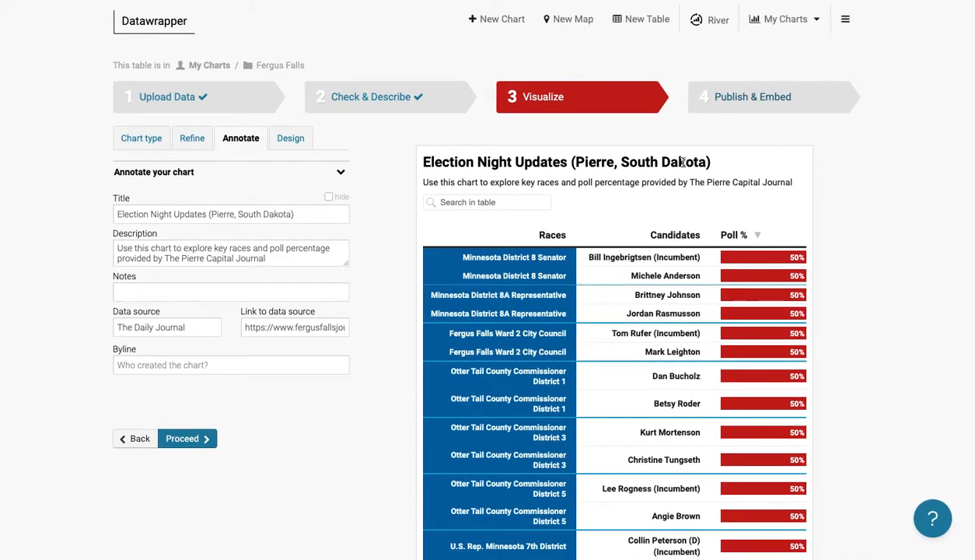
left_click_drag(186, 327, 138, 328)
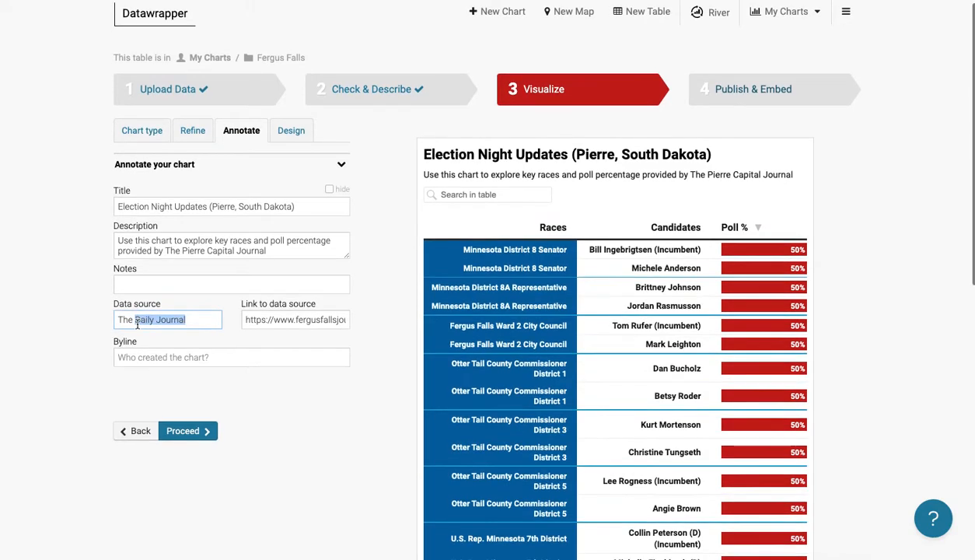
scroll(436, 354, "down", 7)
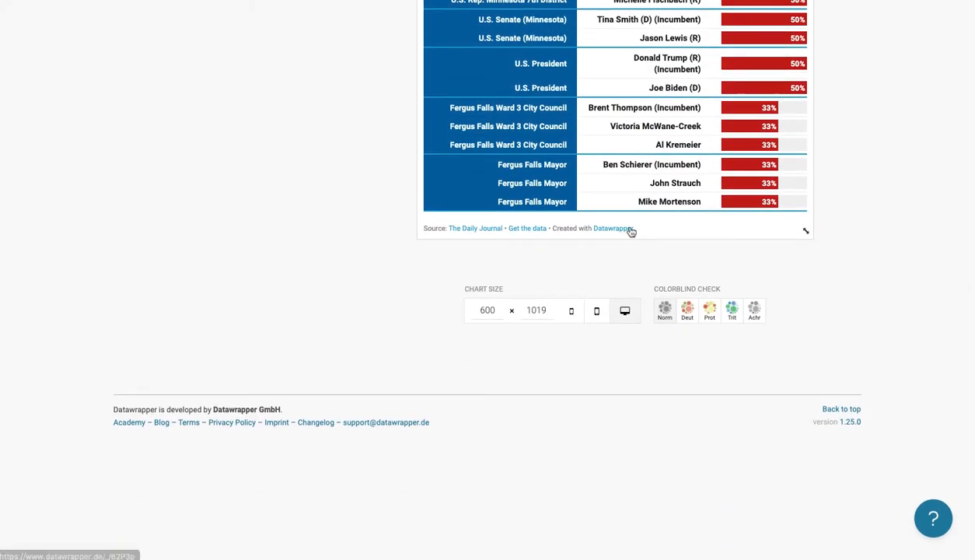
scroll(246, 198, "up", 7)
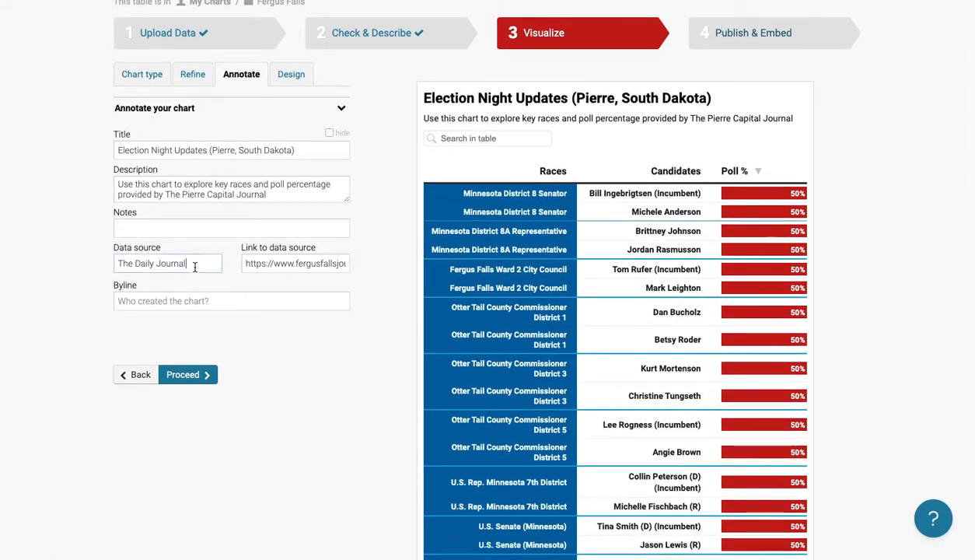
left_click(194, 267)
key("BackSpace")
key("BackSpace")
key("BackSpace")
key("BackSpace")
key("BackSpace")
key("BackSpace")
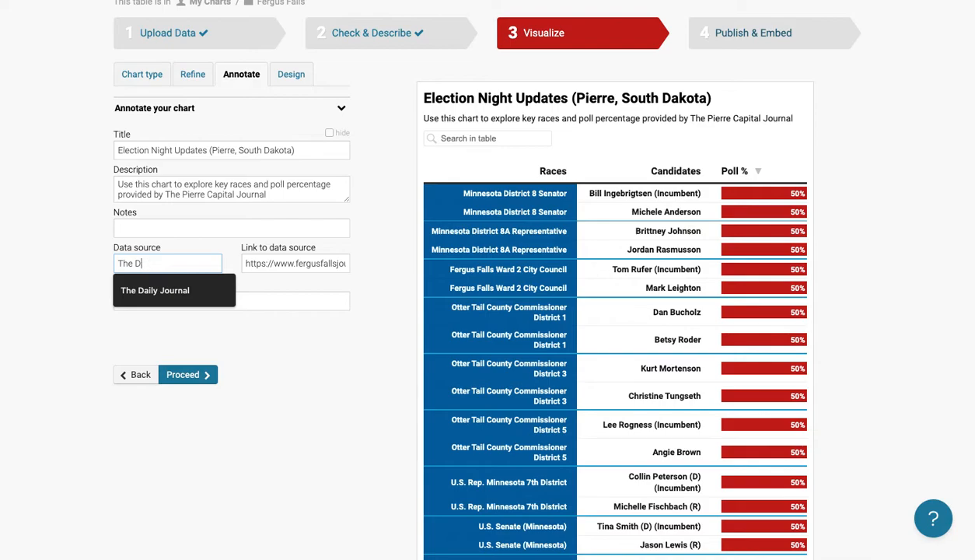
type("Pierre Cap")
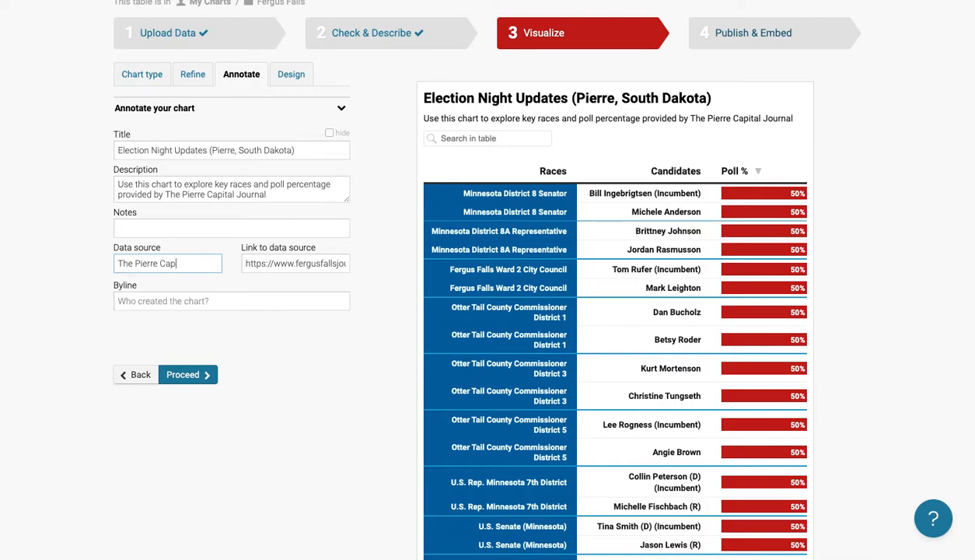
type("ital Journal")
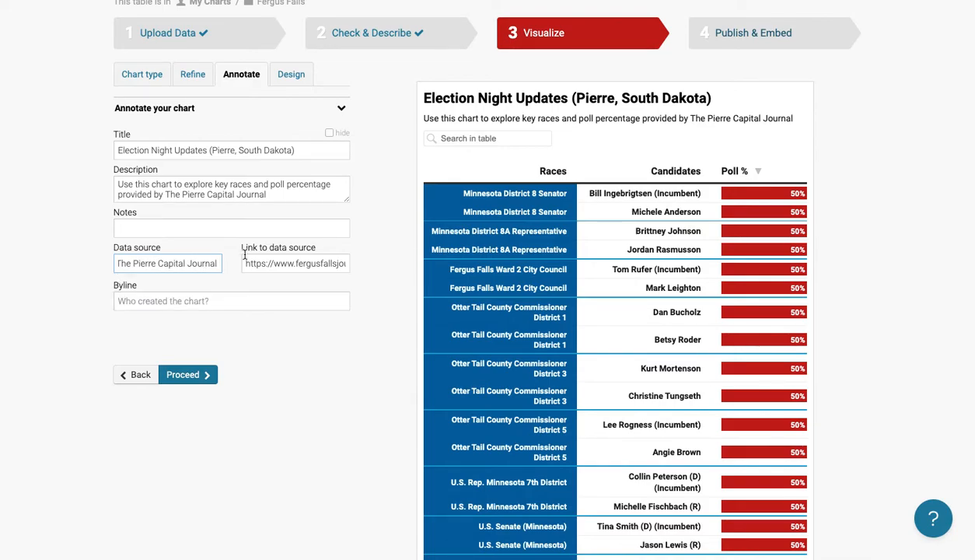
double_click(296, 263)
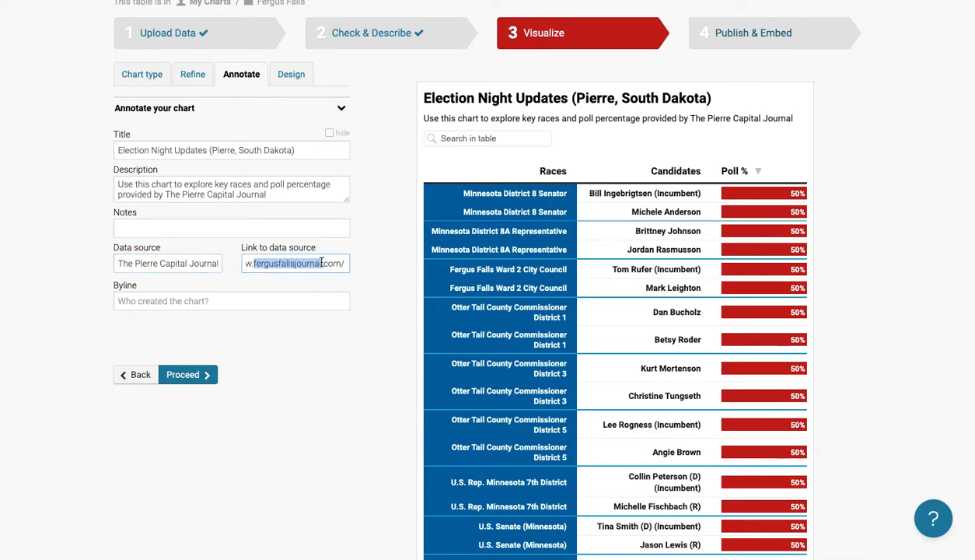
type("capjou")
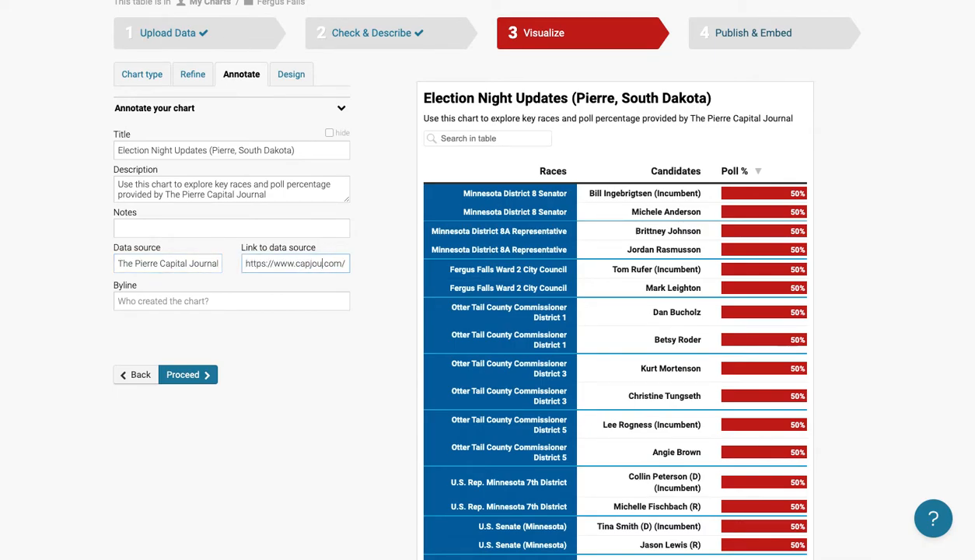
left_click(199, 228)
left_click(390, 228)
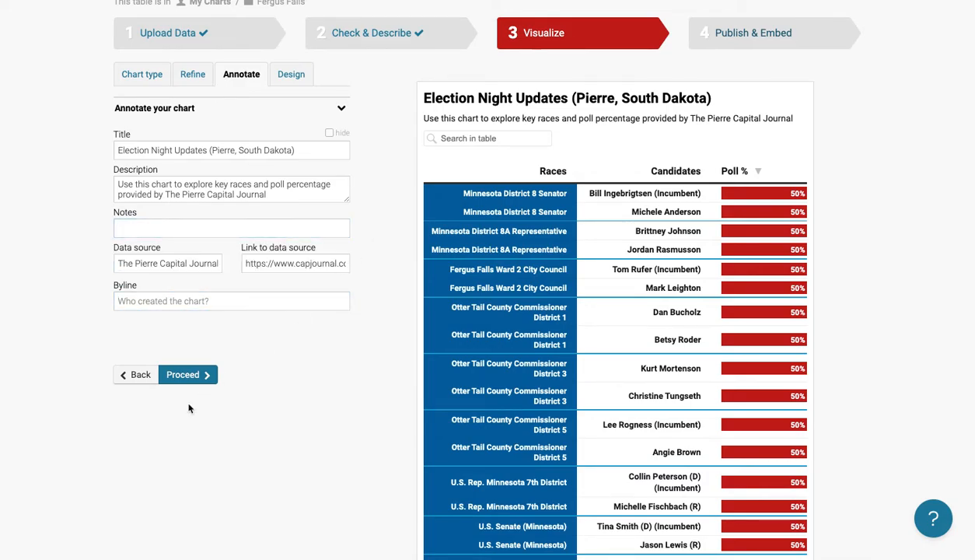
Review the annotated table preview and return to the Upload Data stage.
scroll(292, 319, "up", 2)
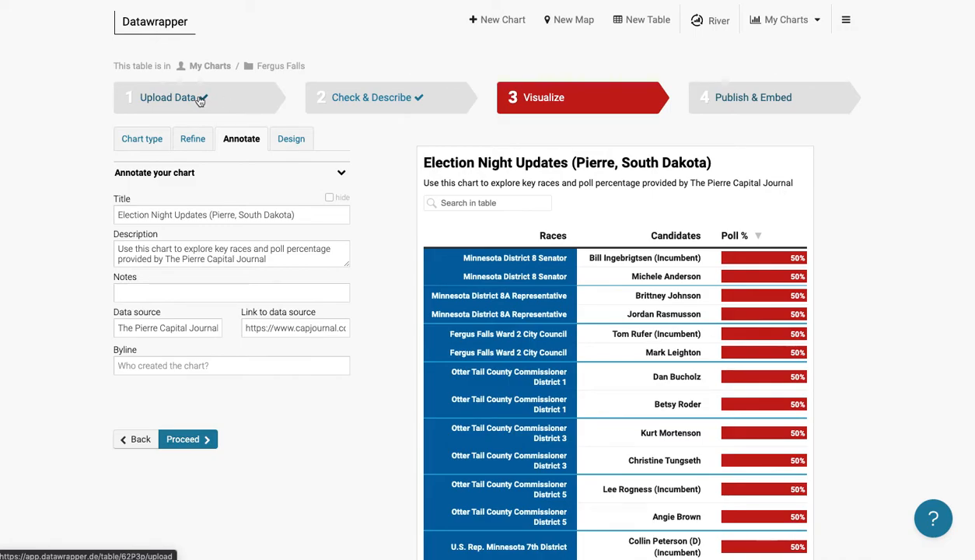
scroll(631, 368, "down", 3)
scroll(646, 365, "up", 4)
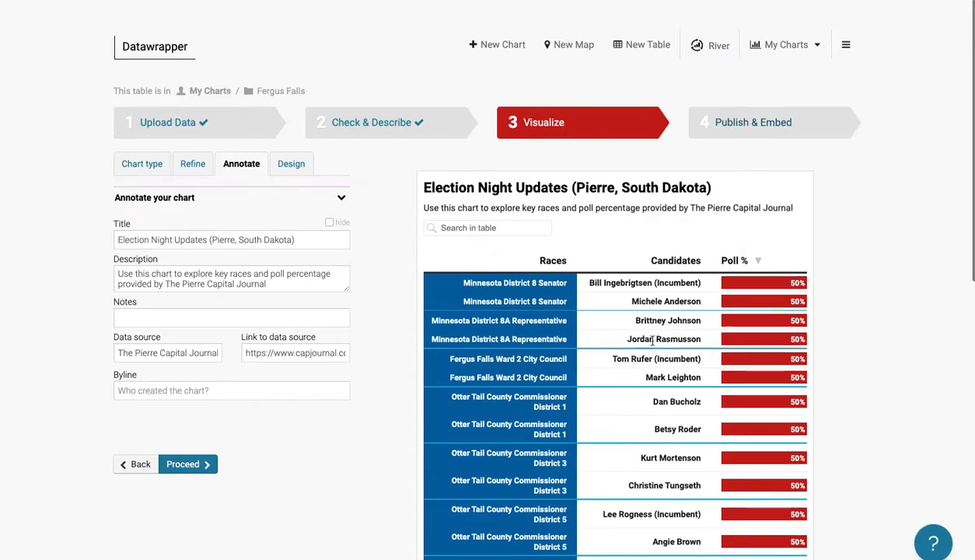
scroll(652, 340, "down", 1)
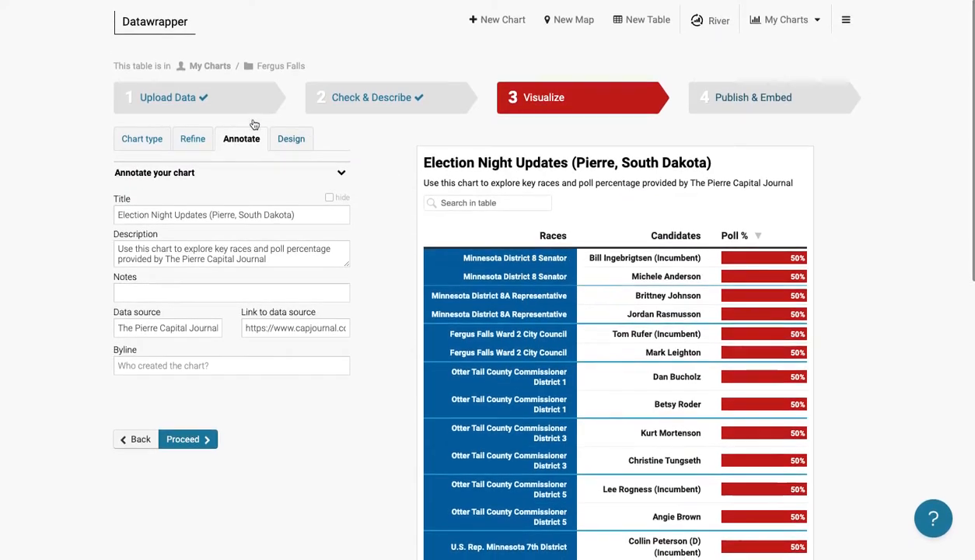
left_click(180, 101)
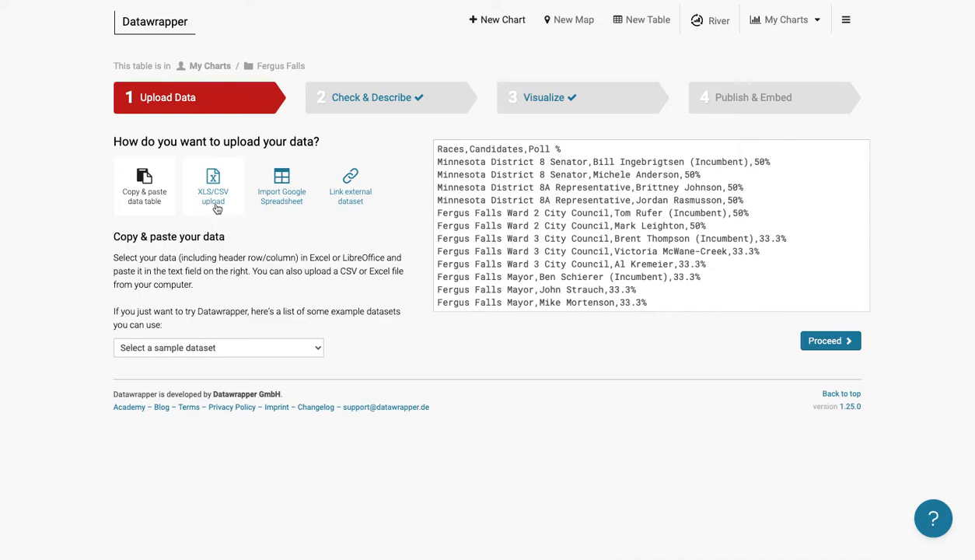
left_click(210, 204)
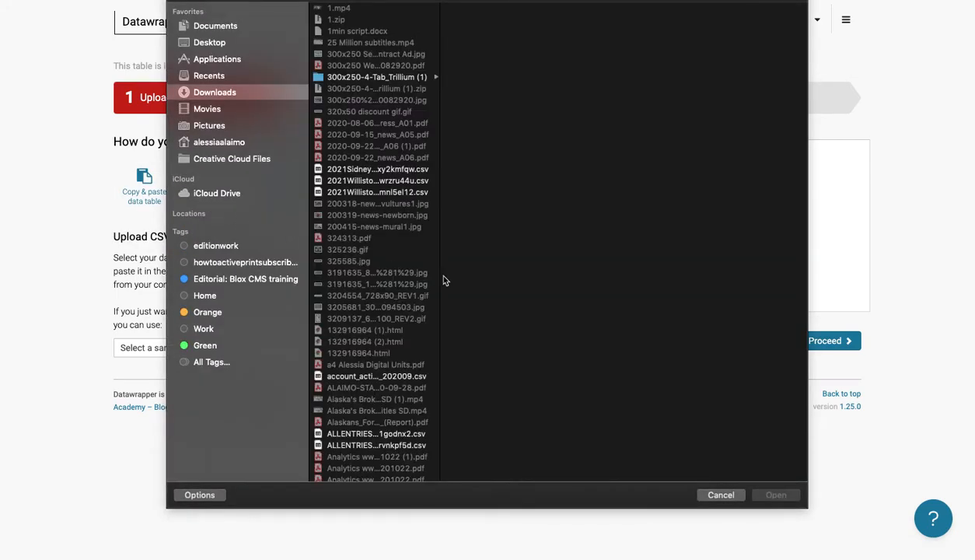
key("c")
scroll(389, 261, "down", 5)
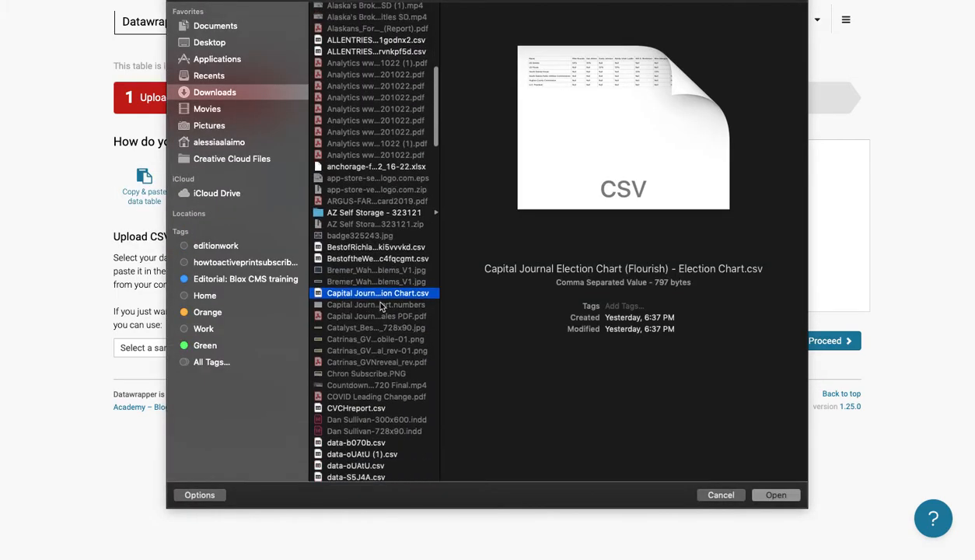
key("space")
key("space")
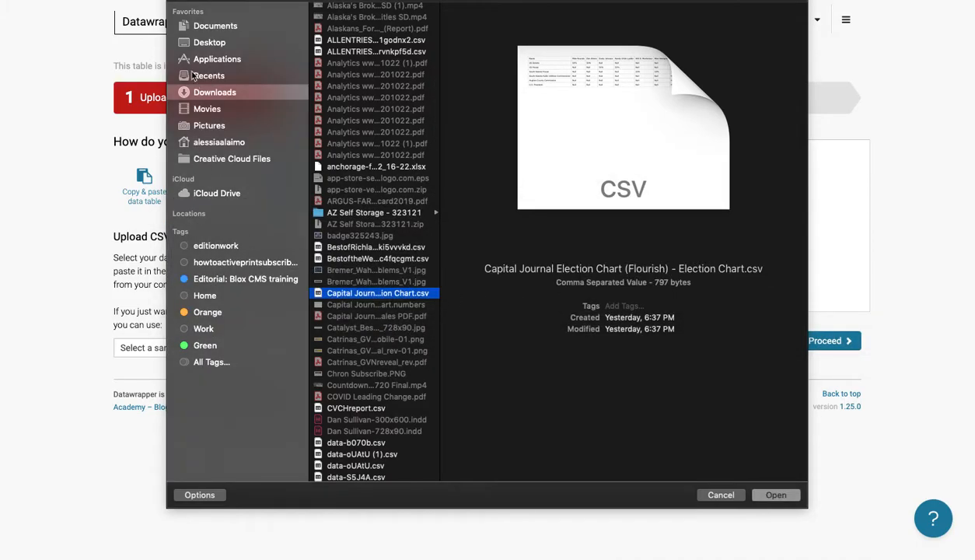
left_click(721, 496)
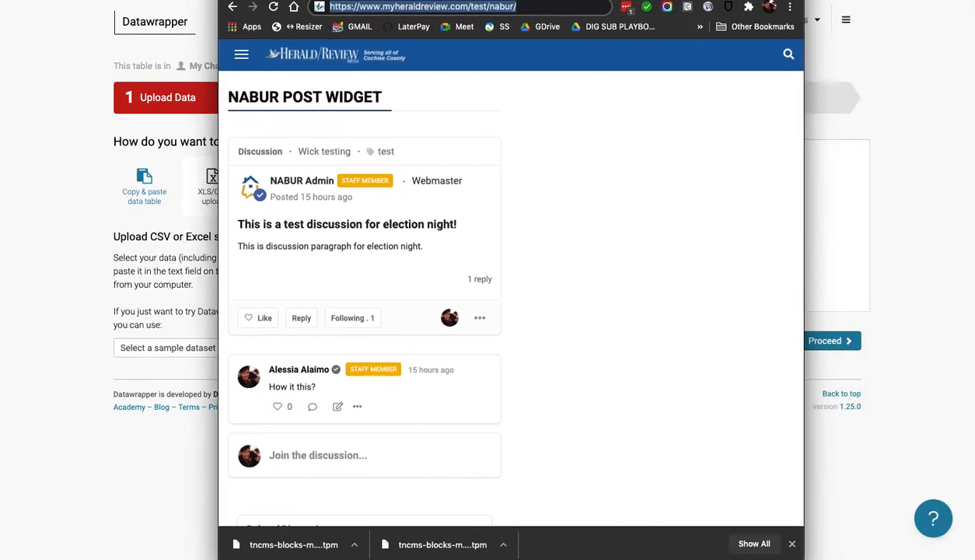
Switch to the other Chrome window, enlarge it, and open Google Sheets in a new tab.
left_click_drag(792, 163, 905, 163)
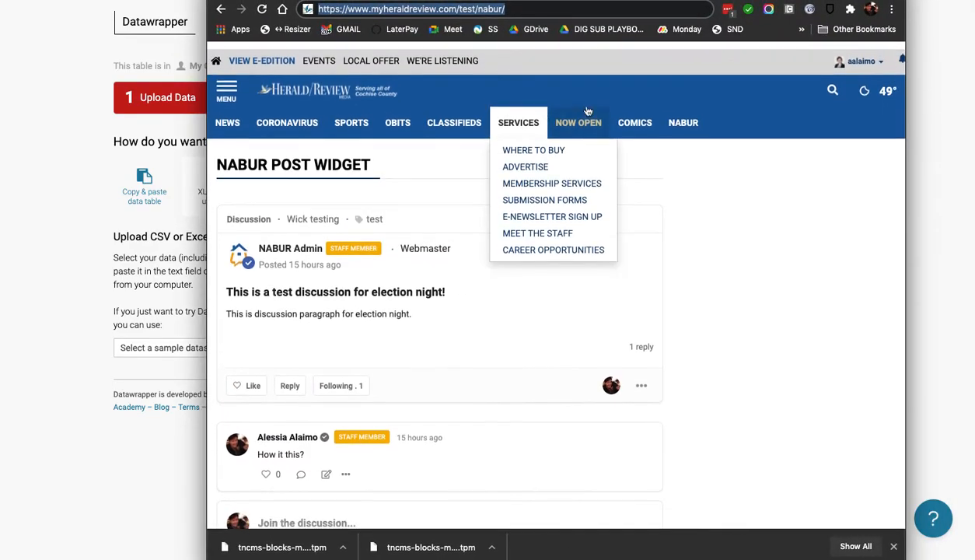
left_click_drag(905, 0, 920, 14)
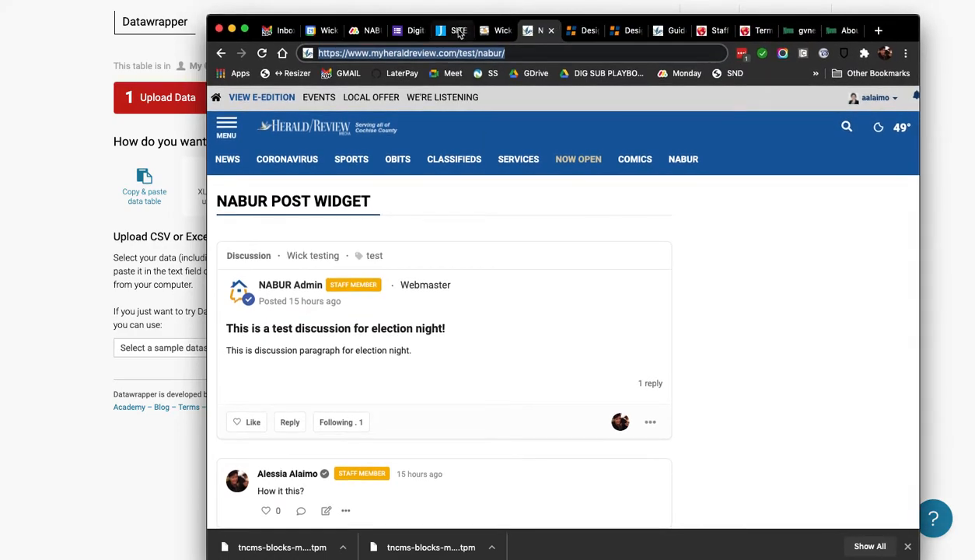
left_click(878, 31)
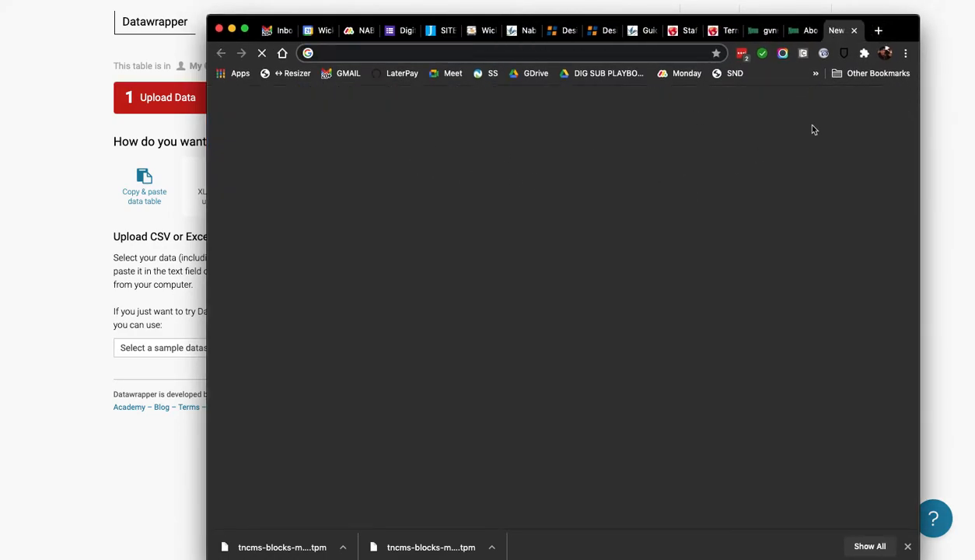
left_click(865, 110)
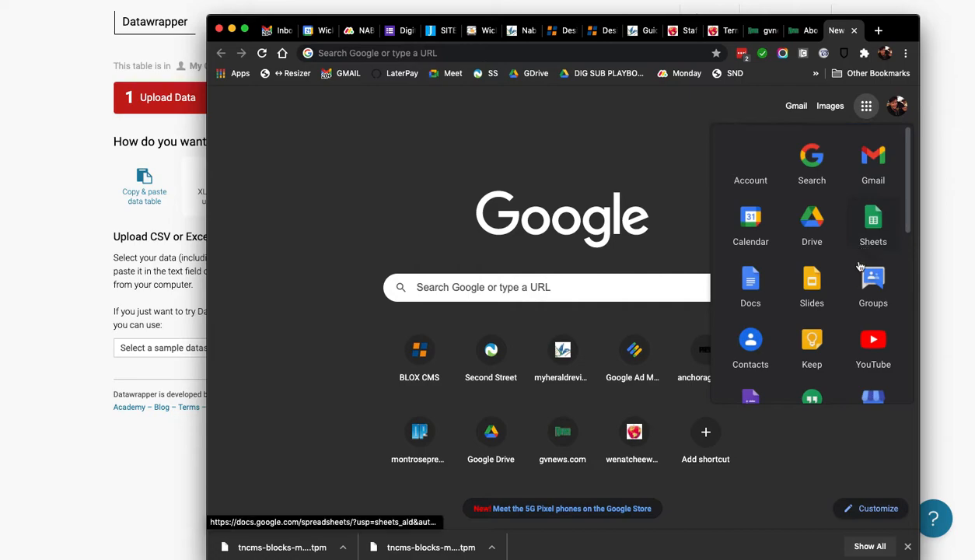
left_click(872, 221)
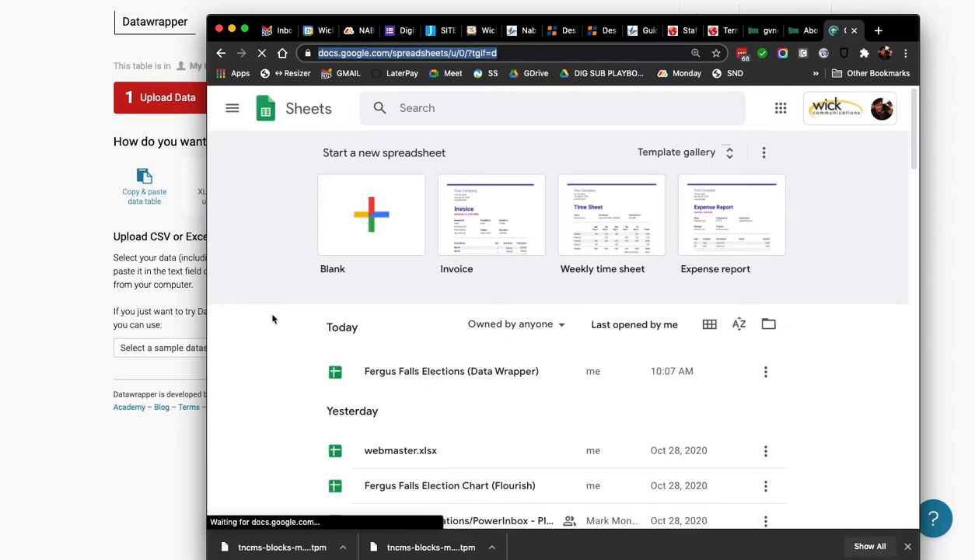
Open the Fergus Falls Elections (Data Wrapper) spreadsheet and locate the Capital Journal election chart CSV in the Downloads folder.
scroll(273, 321, "down", 3)
left_click(507, 244)
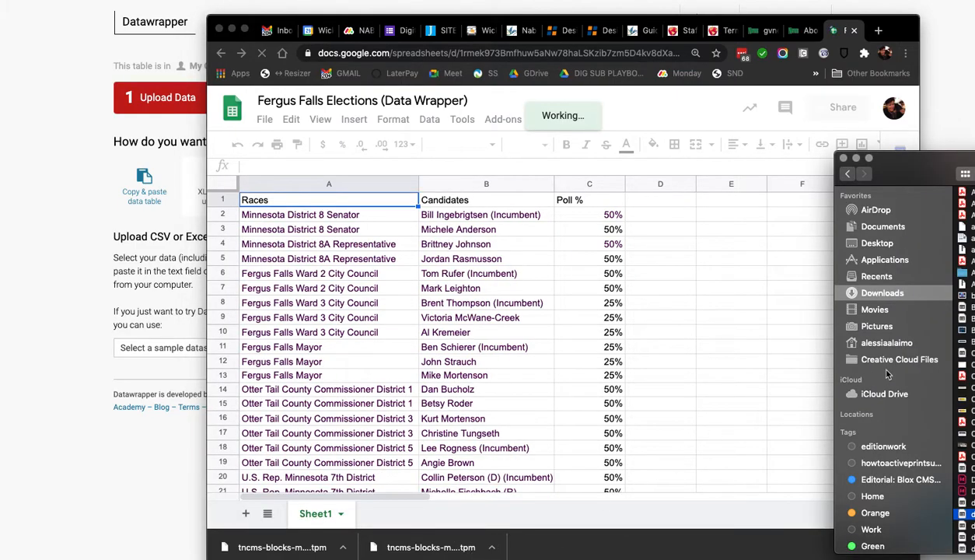
left_click(962, 313)
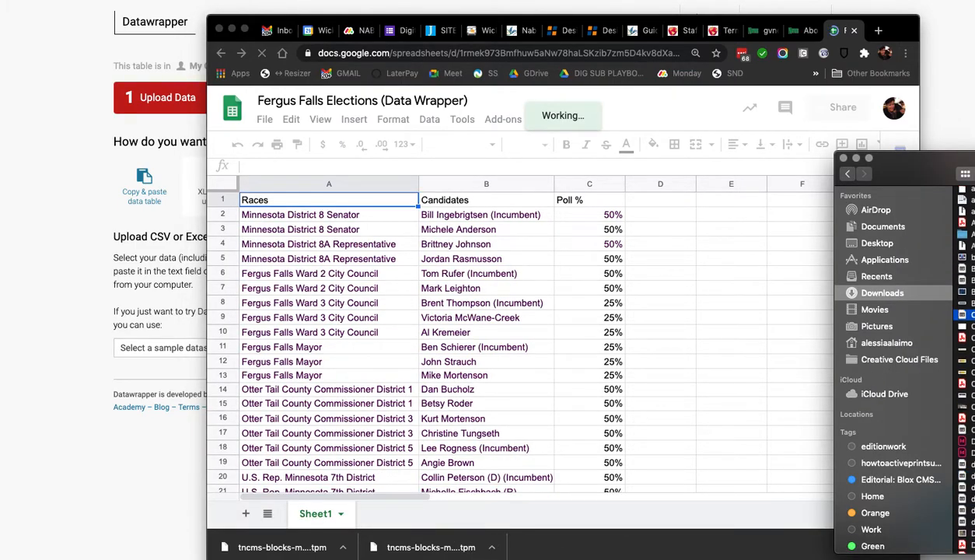
mouse_move(963, 316)
left_mouse_down()
mouse_move(959, 322)
mouse_move(957, 56)
mouse_move(963, 317)
left_mouse_up()
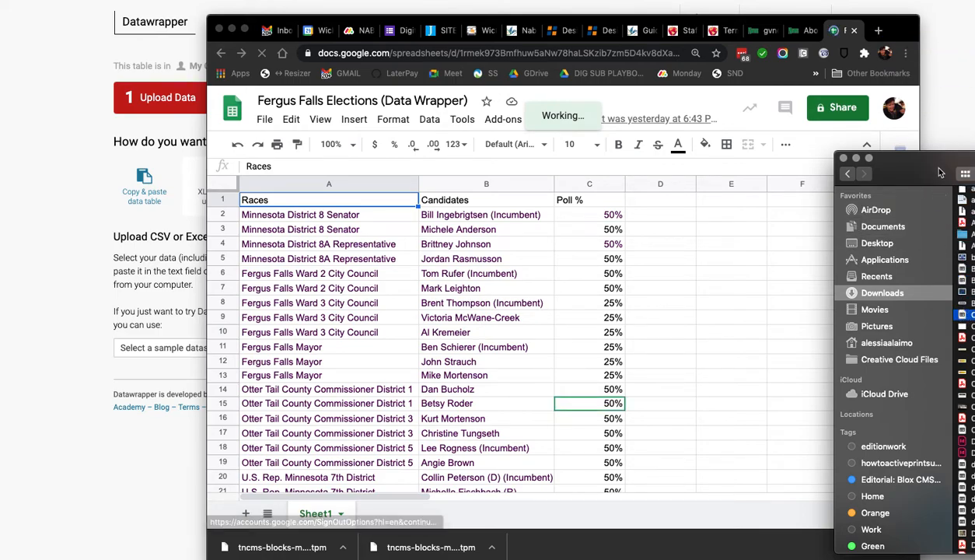
left_click_drag(941, 171, 741, 157)
left_click(257, 143)
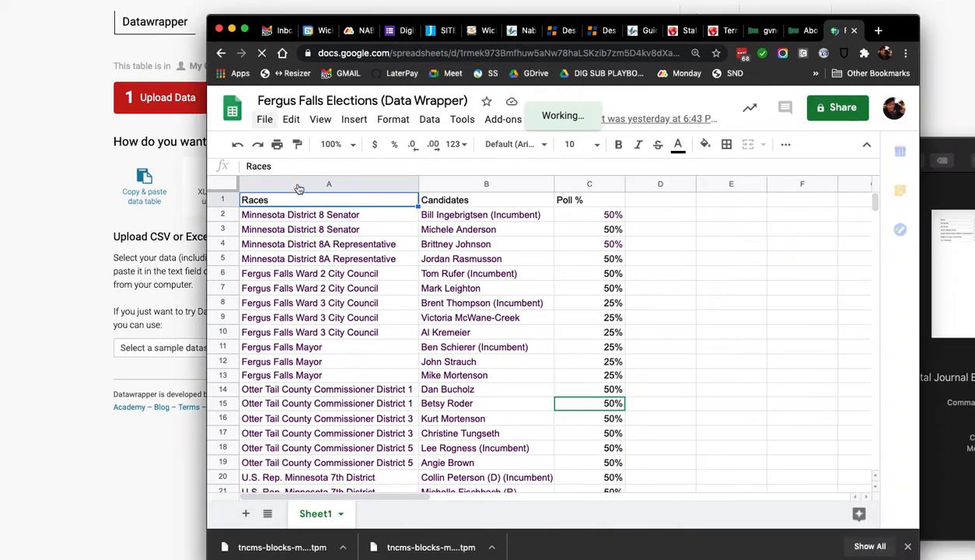
Upload the Capital Journal election chart CSV from the Downloads folder and open it as a Google Sheets spreadsheet.
left_click(265, 119)
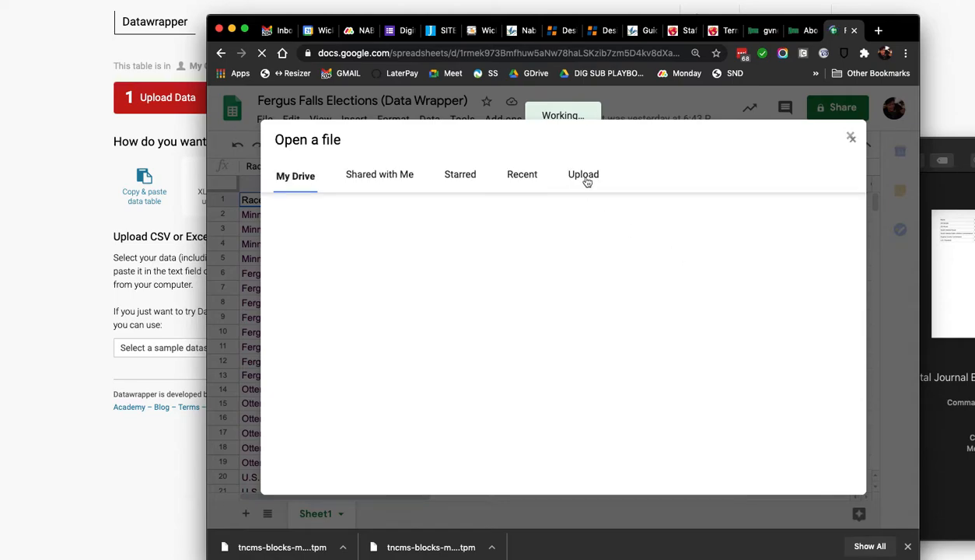
left_click(585, 177)
left_click(563, 342)
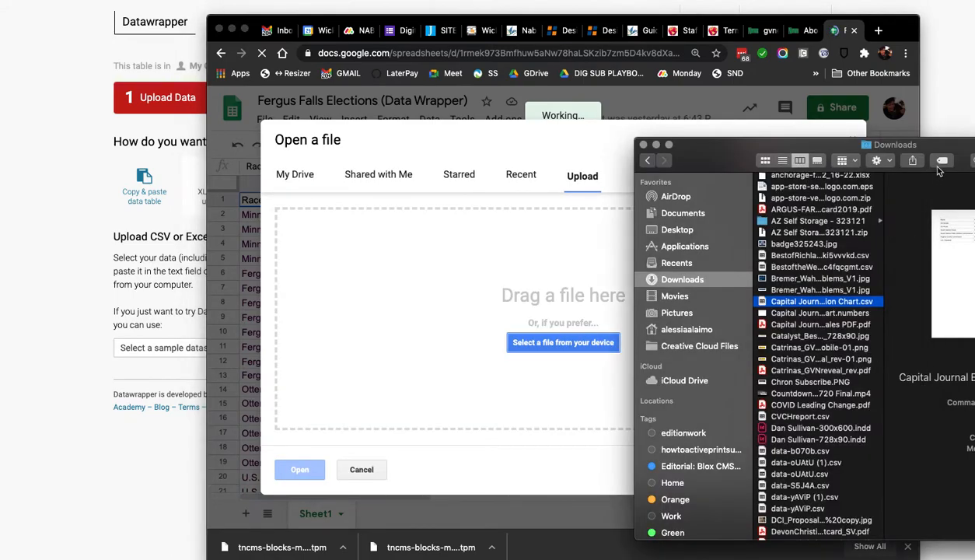
left_click_drag(776, 302, 497, 274)
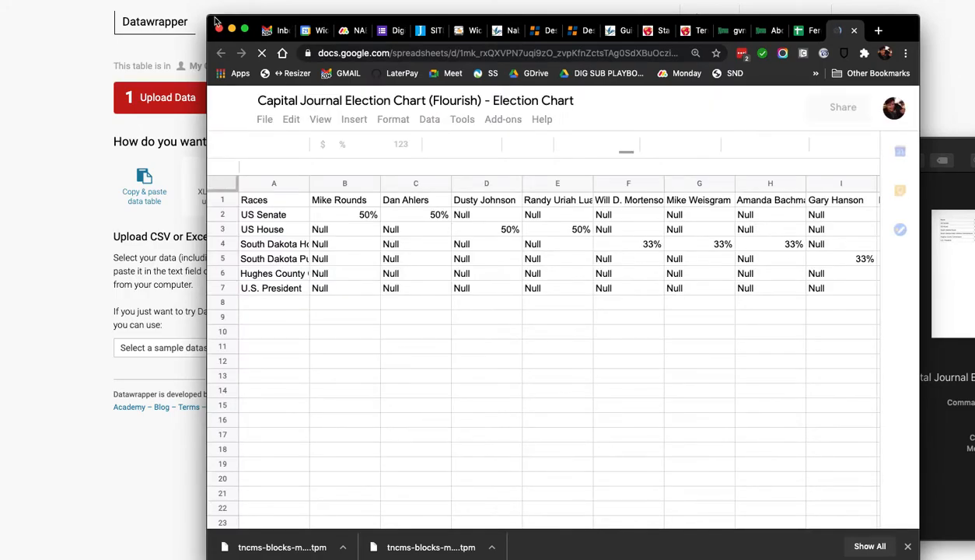
Separate the Capital Journal chart into its own window and resize the Fergus Falls window so both sheets' data are visible.
left_click_drag(206, 16, 182, 13)
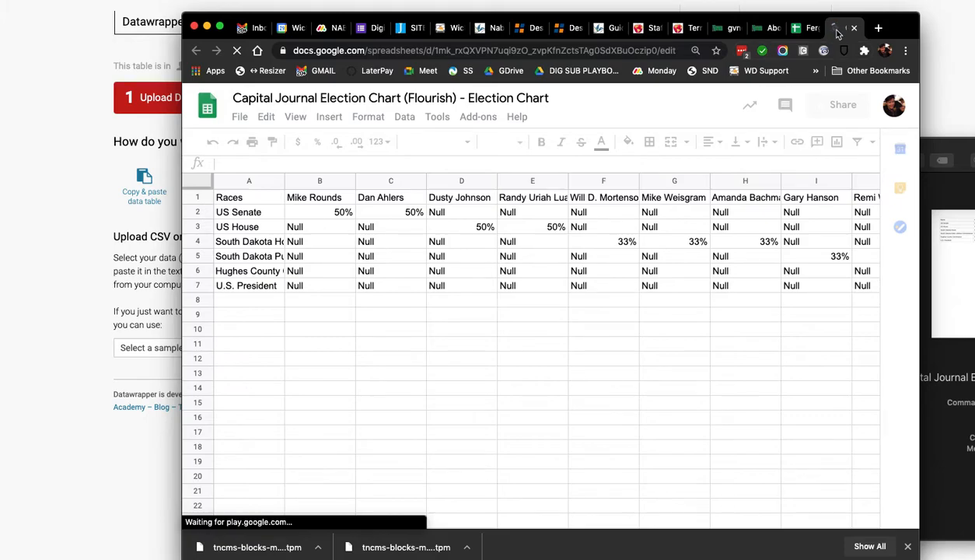
left_click_drag(837, 33, 824, 271)
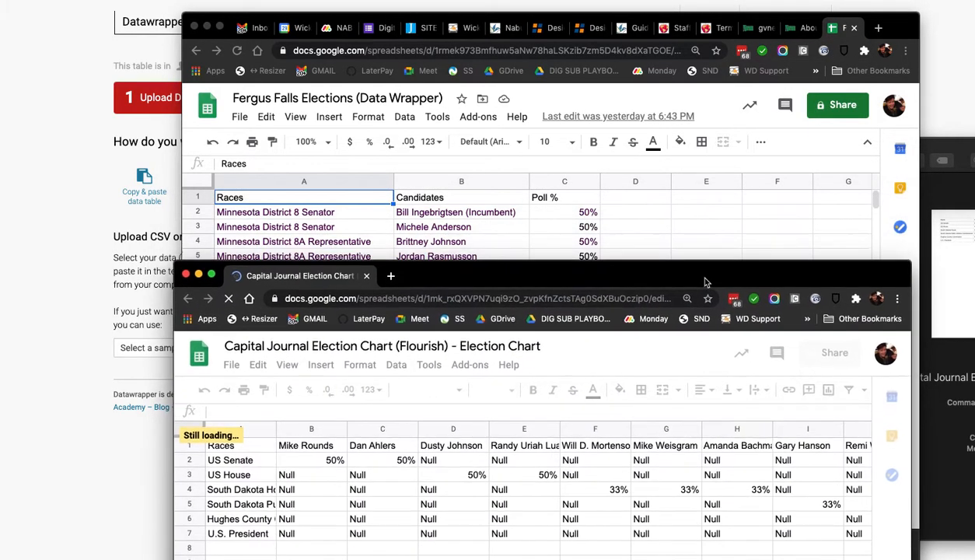
left_click(630, 218)
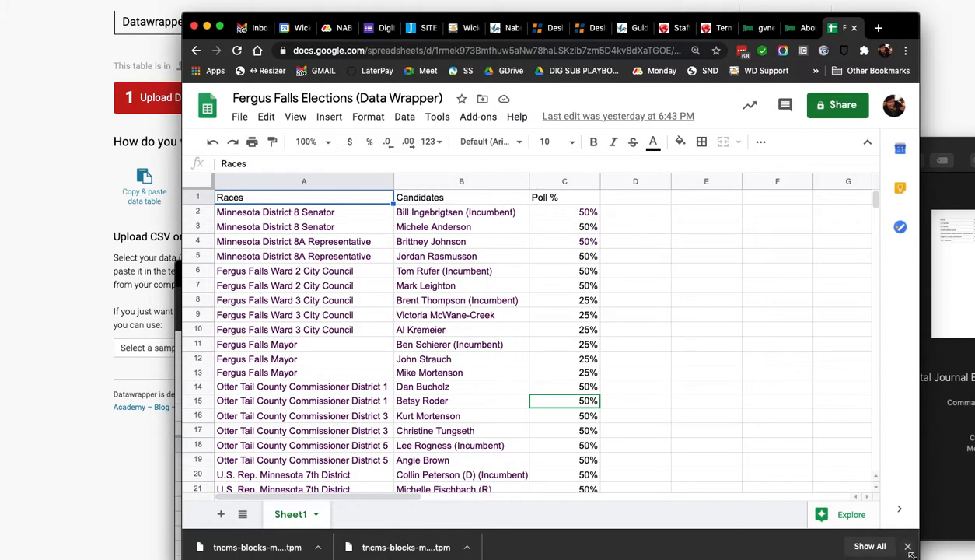
left_click_drag(918, 558, 913, 418)
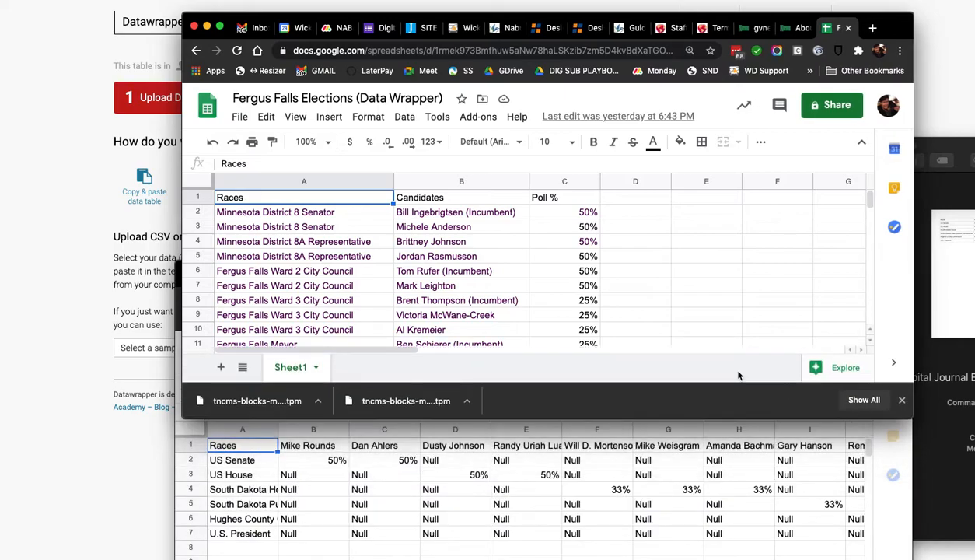
Examine the list of races, candidates and poll percentages in the Fergus Falls spreadsheet from first to last row.
left_click(290, 223)
scroll(590, 285, "down", 5)
scroll(589, 286, "down", 5)
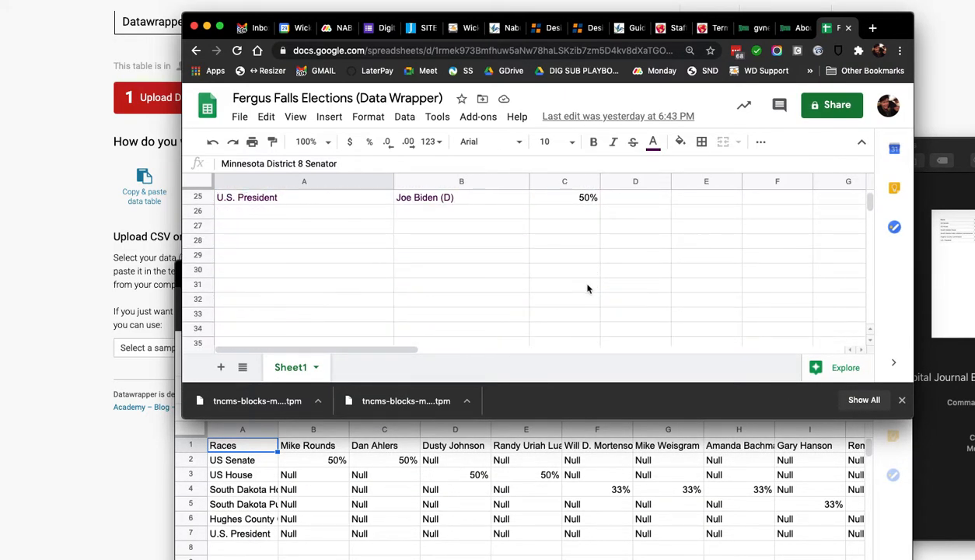
scroll(588, 284, "up", 2)
left_click(472, 259)
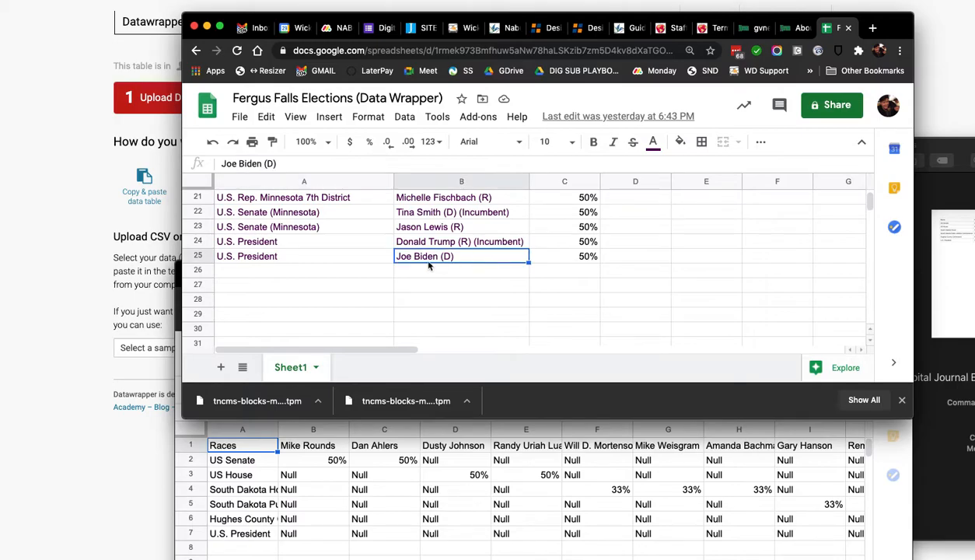
scroll(387, 259, "up", 4)
scroll(351, 253, "up", 1)
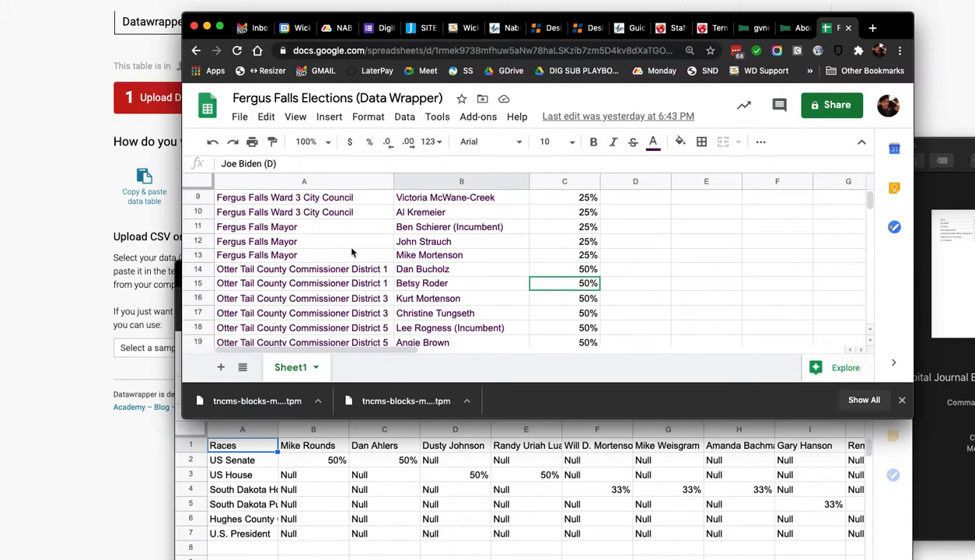
scroll(352, 253, "up", 4)
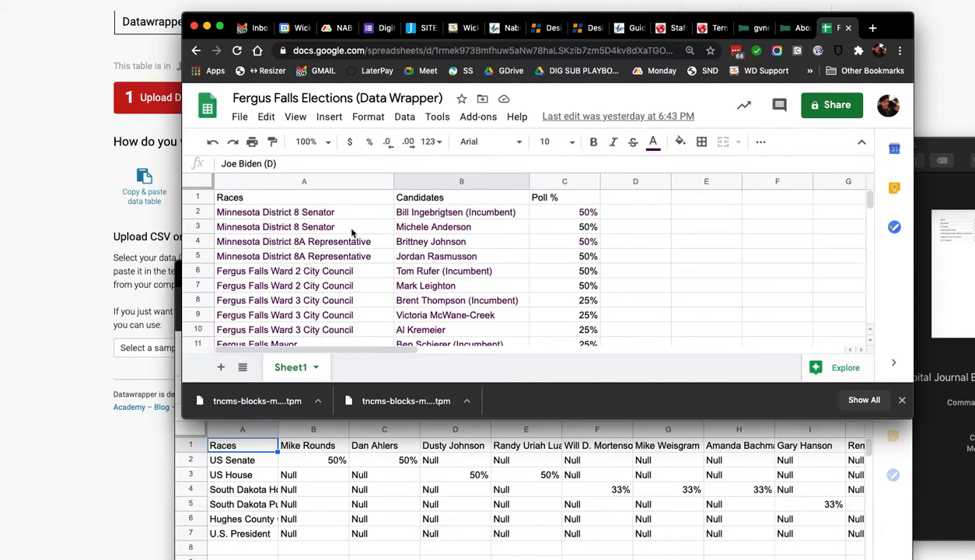
Clear all races and candidates below the header row in the Fergus Falls spreadsheet, keeping the Poll % column.
left_click(350, 211)
key("ctrl+shift+Down")
key("shift+Right")
key("Delete")
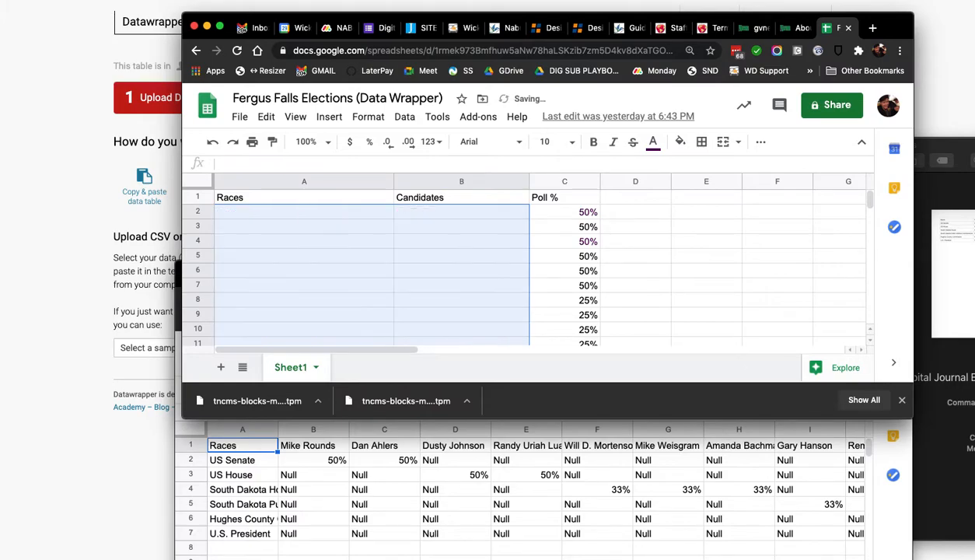
Copy the six race names from A2:A7 of the Capital Journal chart into the Fergus Falls sheet's Races column, starting at A2.
left_click(247, 512)
left_click(236, 460)
left_click(253, 533, "shift")
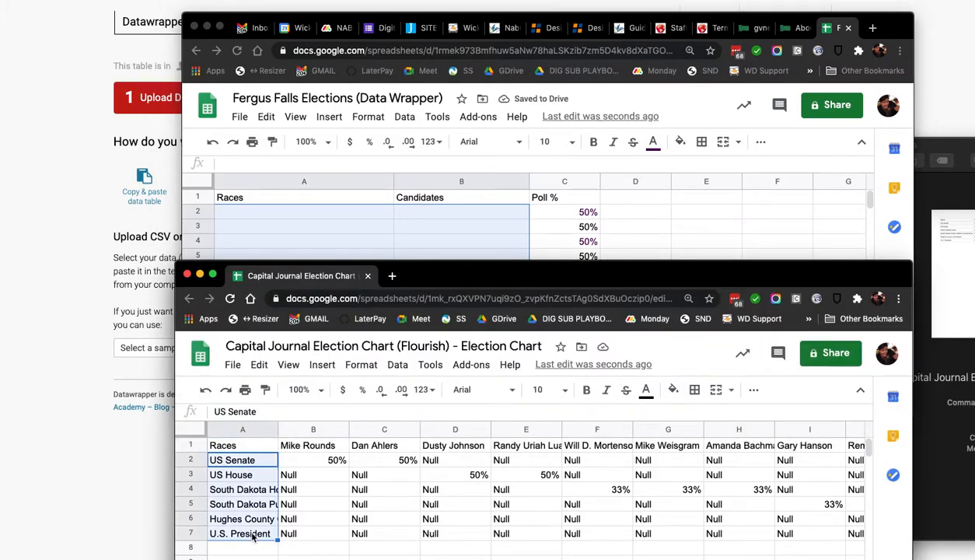
key("ctrl+c")
left_click(282, 214)
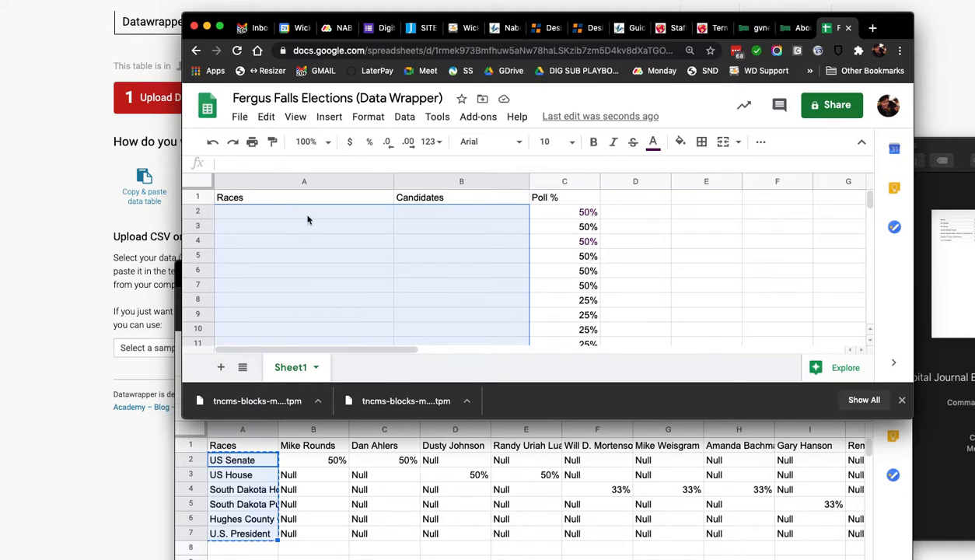
left_click(307, 219)
key("ctrl+v")
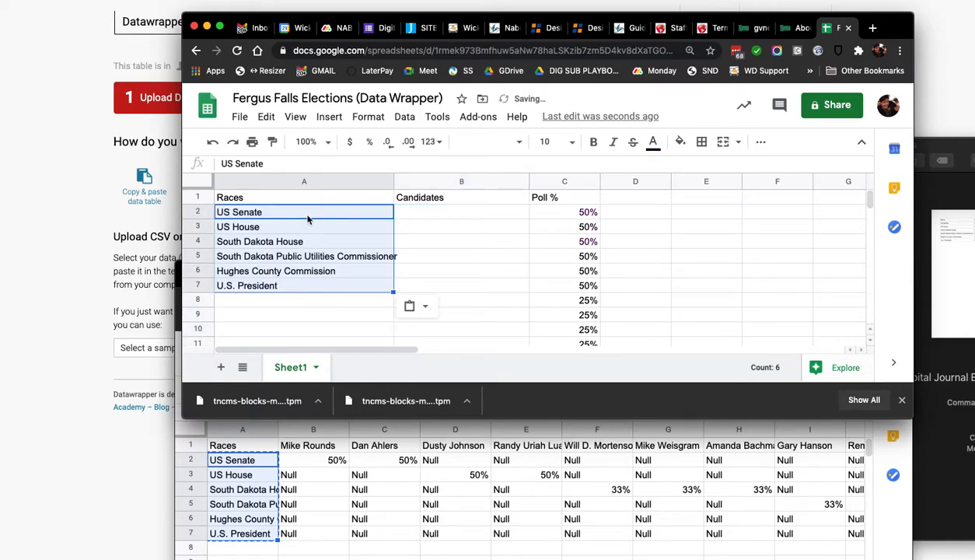
Fit the Races column's width to its text and move the US House row up onto row 2.
double_click(393, 184)
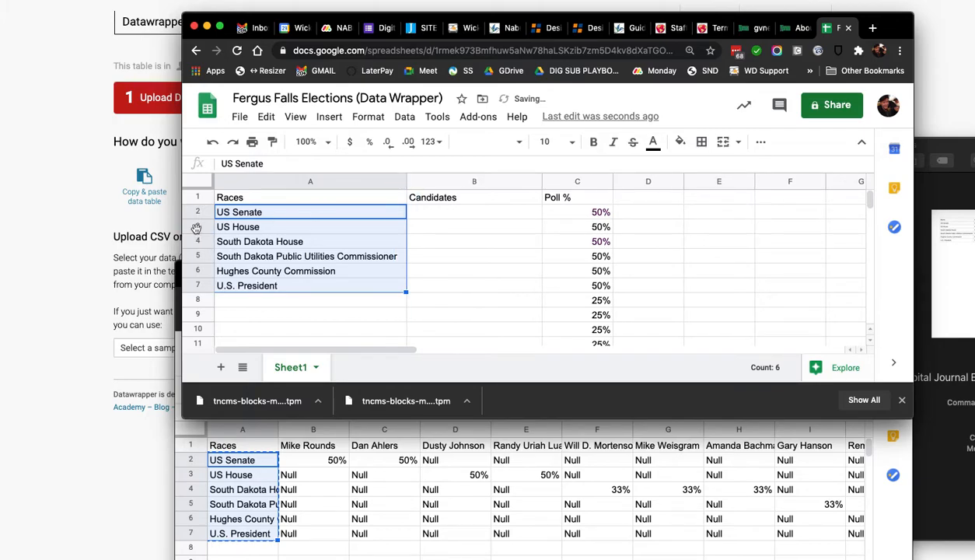
left_click(197, 226)
left_click_drag(367, 219, 466, 213)
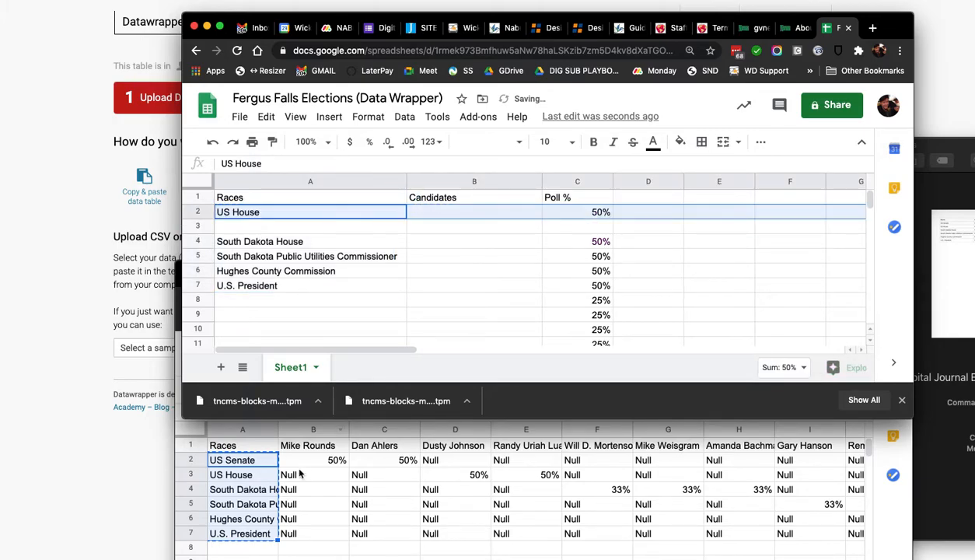
Copy the first two candidate names from the Capital Journal chart's header row into Candidates cells B2 and B3.
left_click(304, 464)
left_click(305, 450)
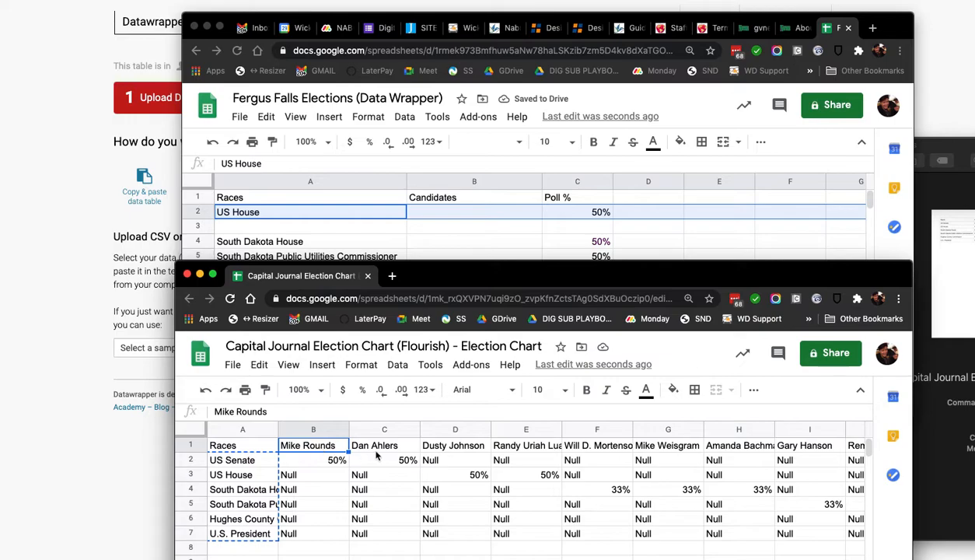
left_click(455, 226)
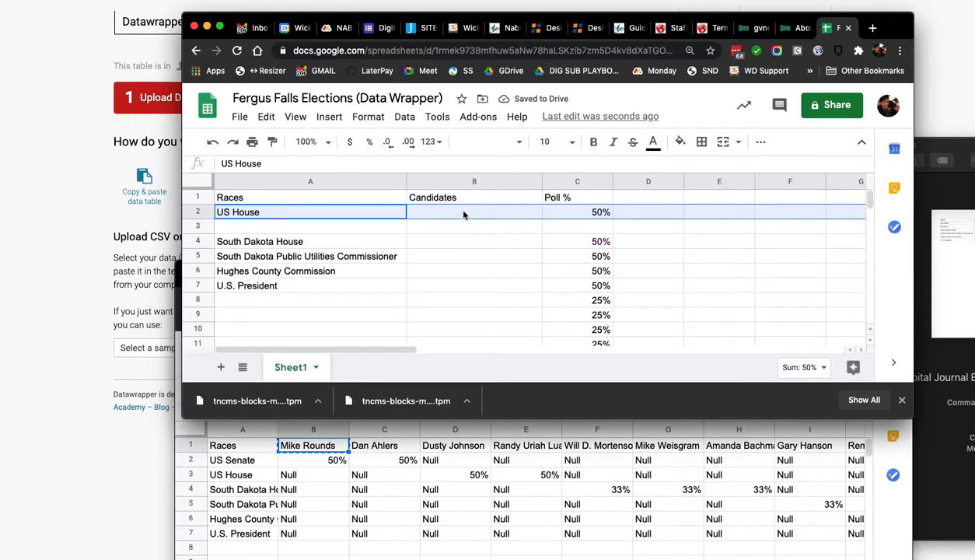
left_click(455, 212)
key("ctrl+v")
left_click(296, 536)
left_click(365, 447)
key("ctrl+c")
left_click(459, 221)
left_click(455, 226)
key("ctrl+v")
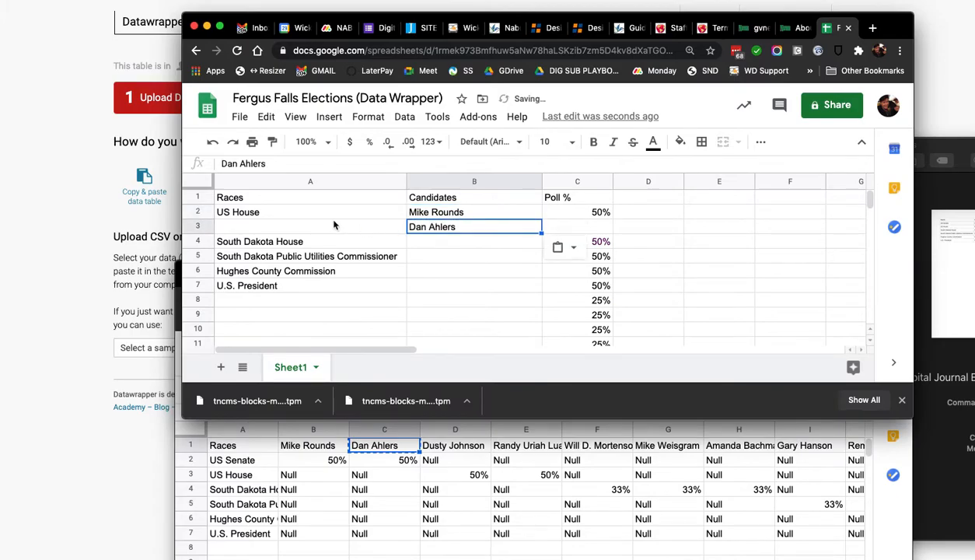
Fill row 3 with the race name US House and the 50% poll value copied from row 2.
left_click(320, 213)
key("ctrl+c")
left_click(319, 226)
key("ctrl+v")
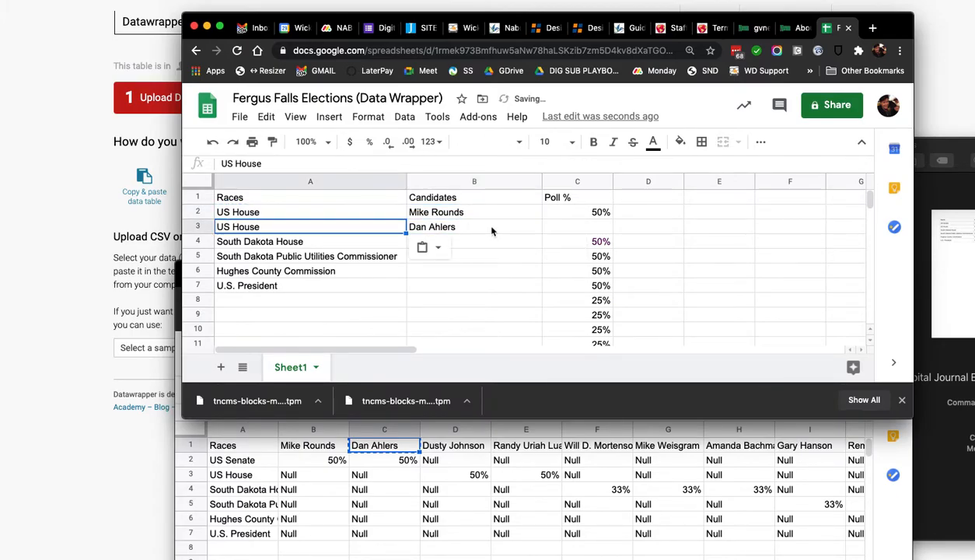
left_click(591, 213)
key("ctrl+c")
left_click(591, 227)
key("ctrl+v")
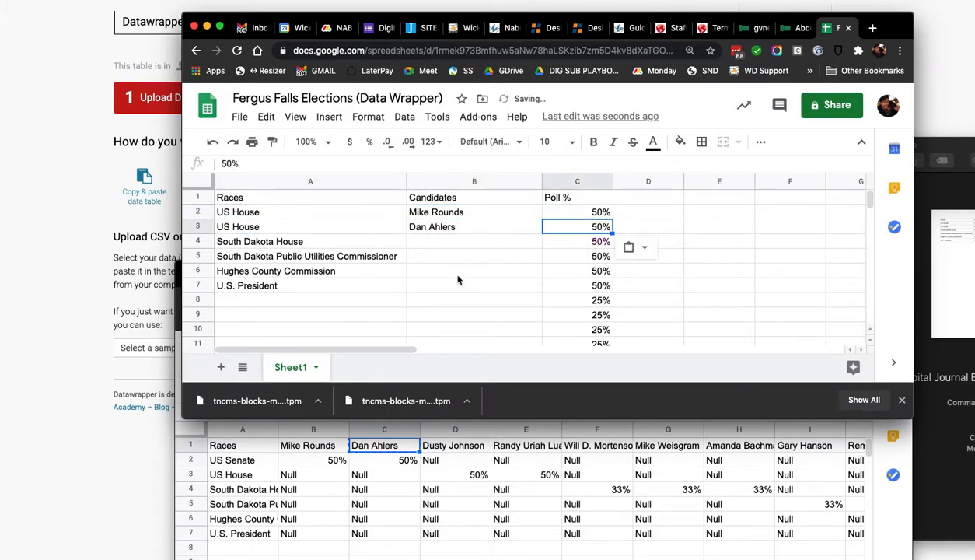
left_click(268, 474)
key("ctrl+c")
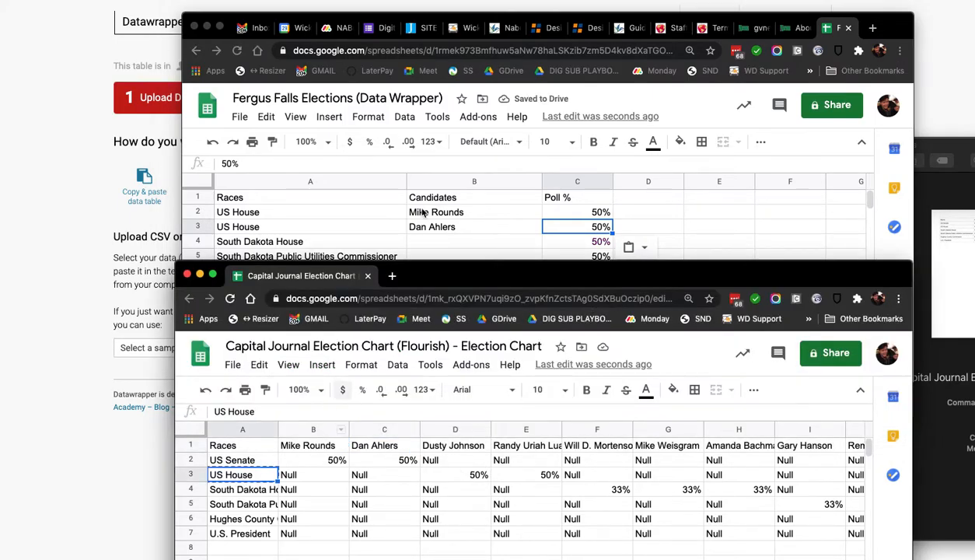
left_click(267, 237)
left_click(197, 228)
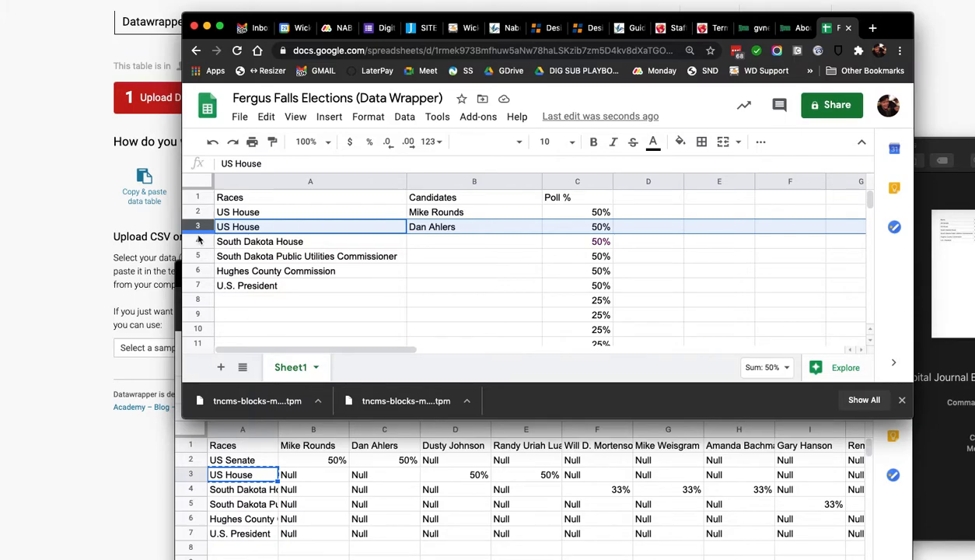
left_click(464, 460)
left_click(459, 443)
key("ctrl+c")
left_click(478, 214)
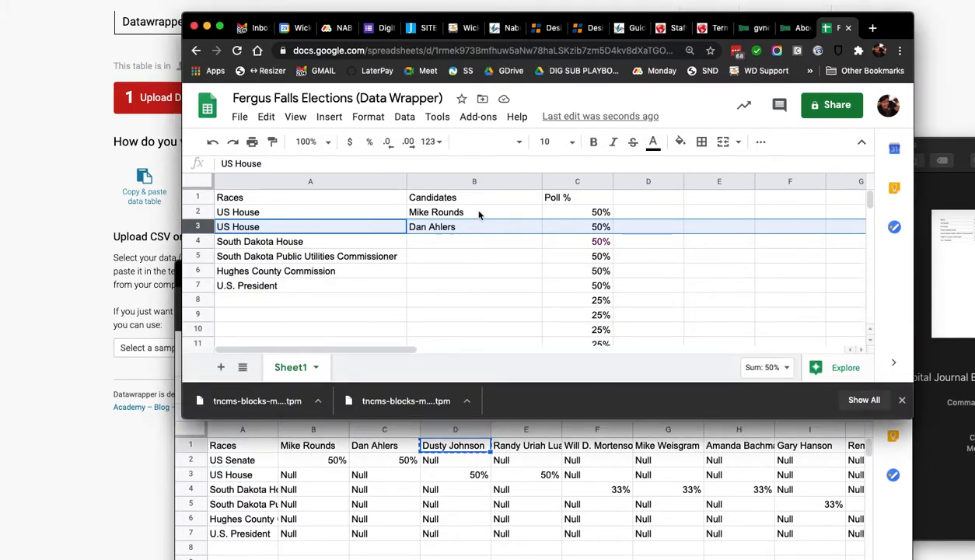
left_click(480, 214)
Insert two blank rows above the South Dakota House row and fill their Races cells with US House copied from A2:A3.
right_click(197, 241)
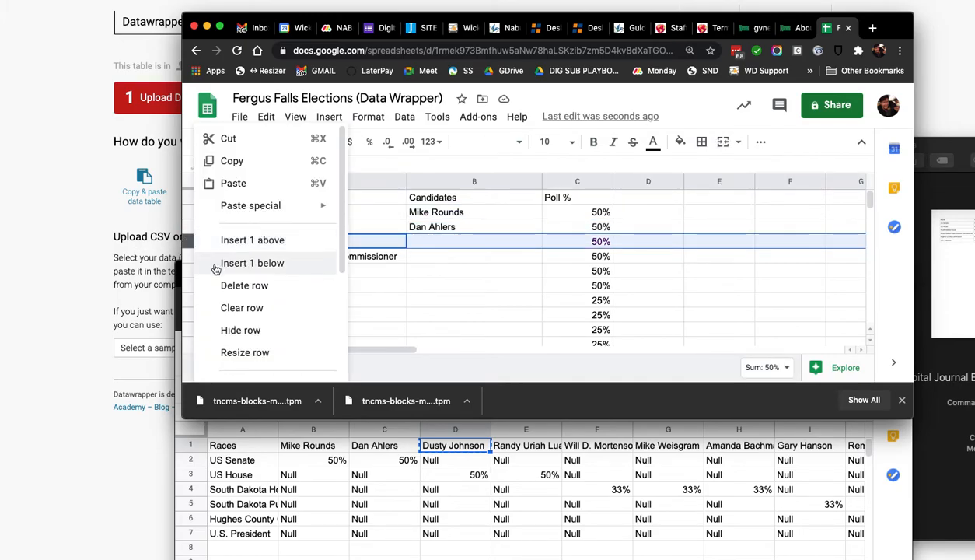
left_click(235, 240)
right_click(197, 241)
left_click(233, 263)
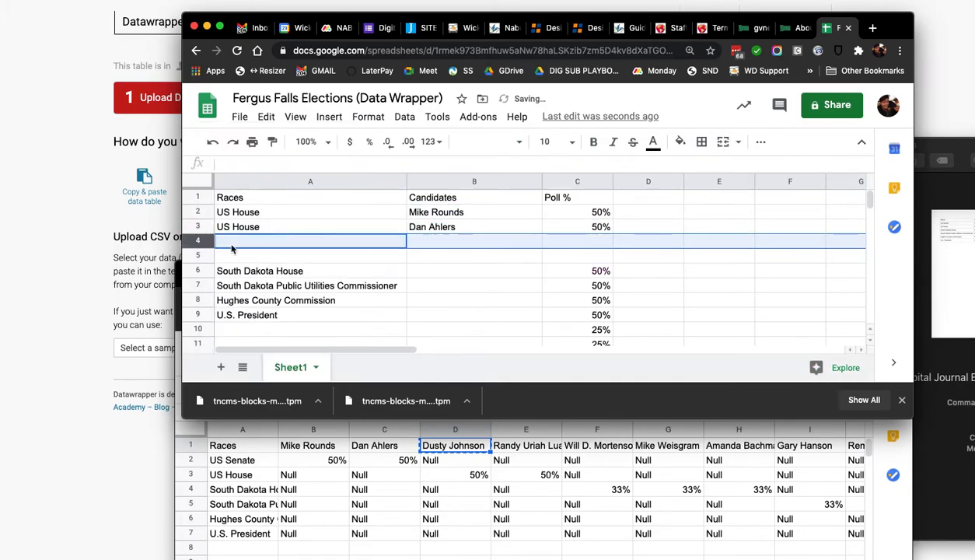
left_click_drag(268, 213, 268, 227)
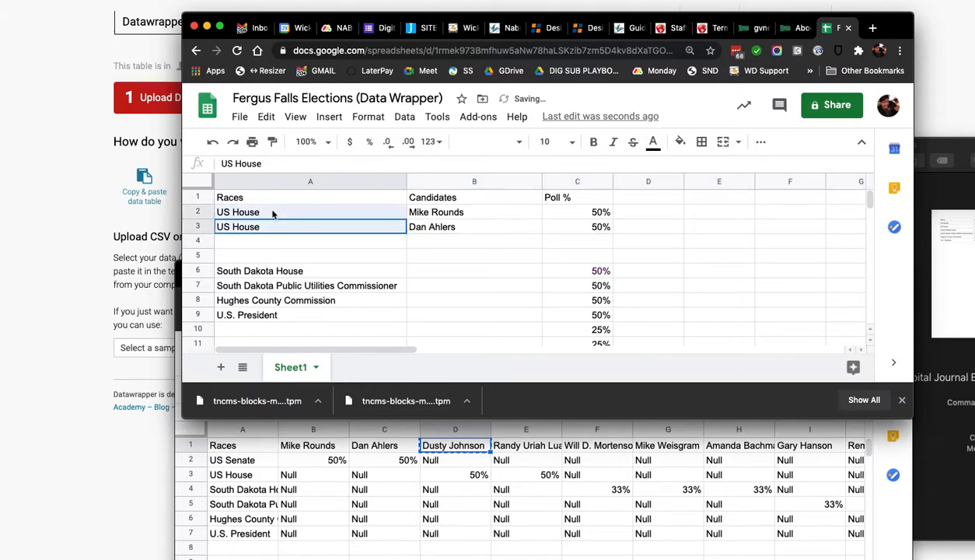
key("ctrl+c")
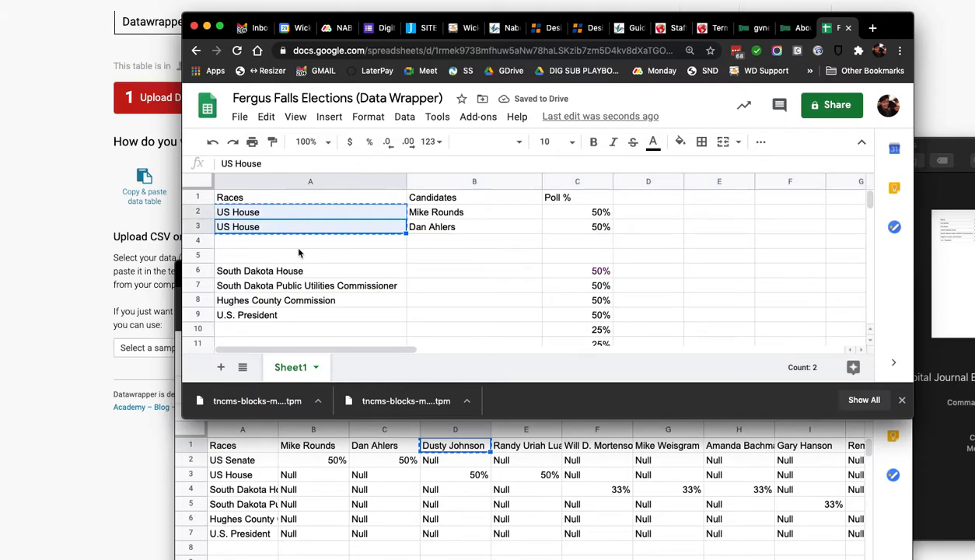
left_click(291, 242)
key("ctrl+v")
Change the race name in Races cells A2 and A3 to US Senate.
left_click(241, 212)
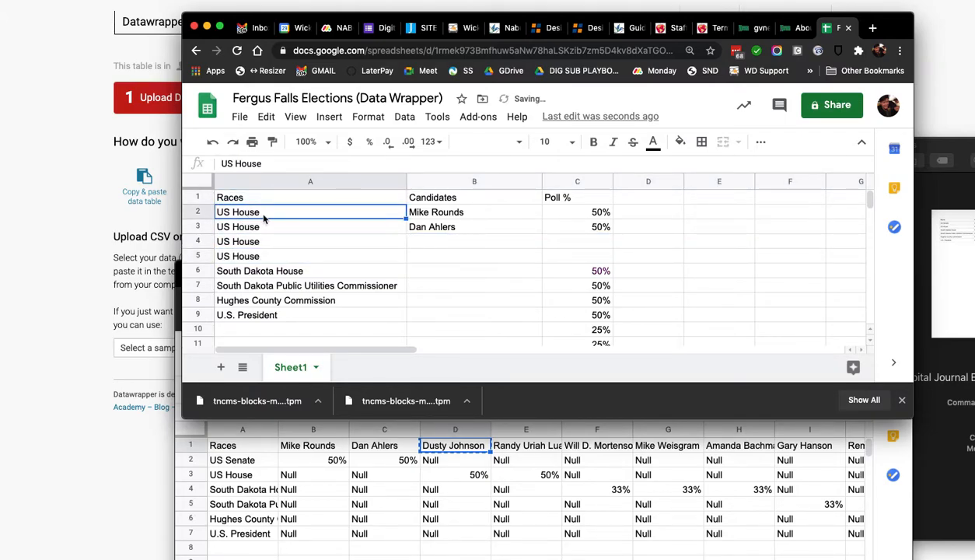
double_click(269, 216)
left_click_drag(267, 212, 233, 210)
type("Senate")
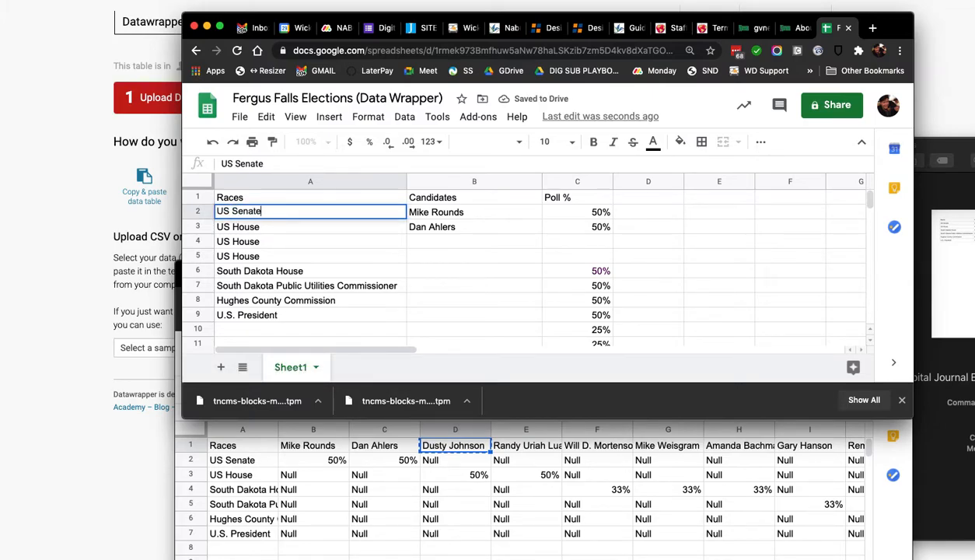
left_click(261, 226)
double_click(262, 226)
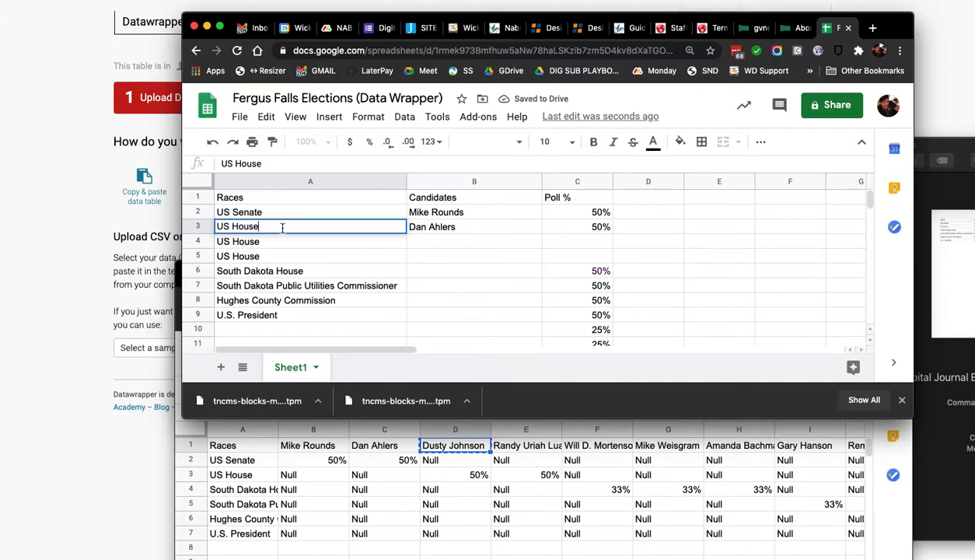
left_click_drag(265, 227, 232, 227)
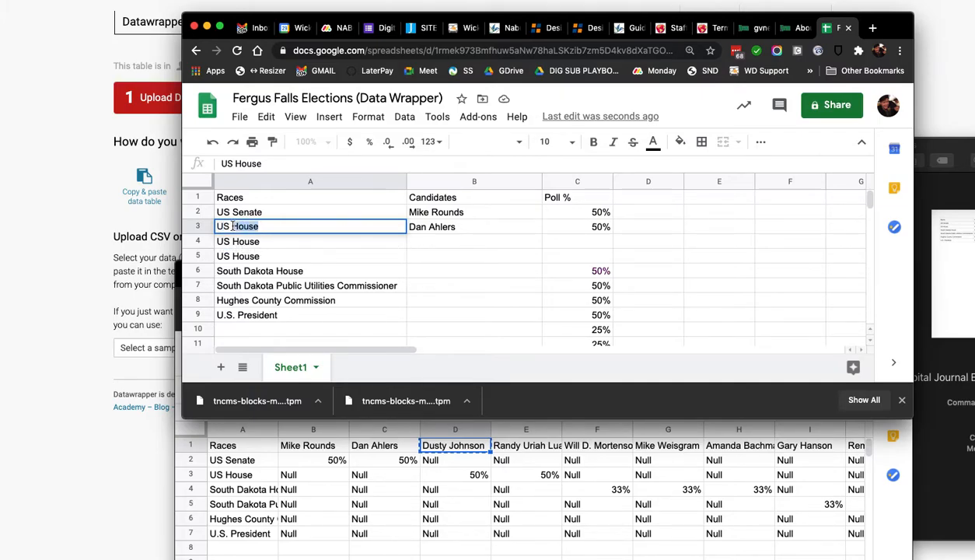
type("Sea")
type("nate")
left_click(241, 260)
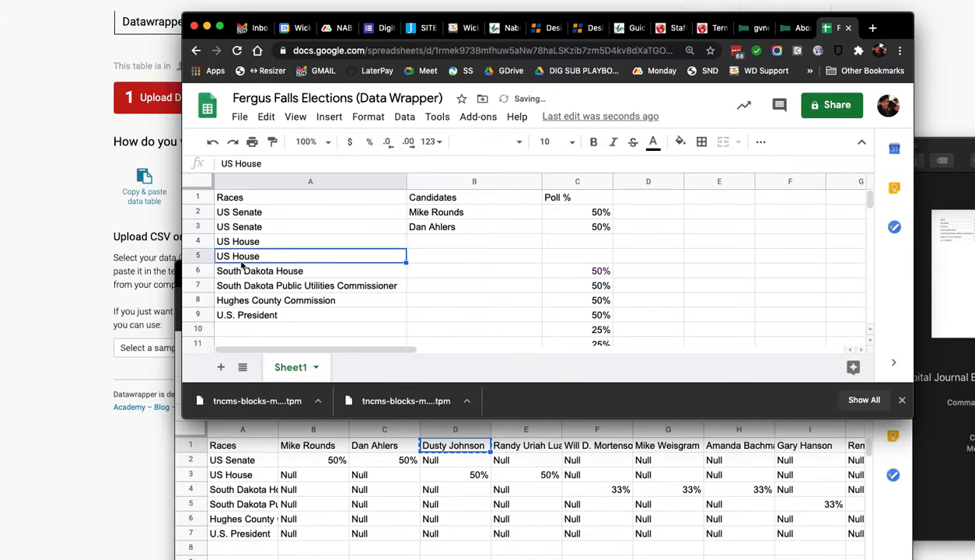
left_click(259, 227)
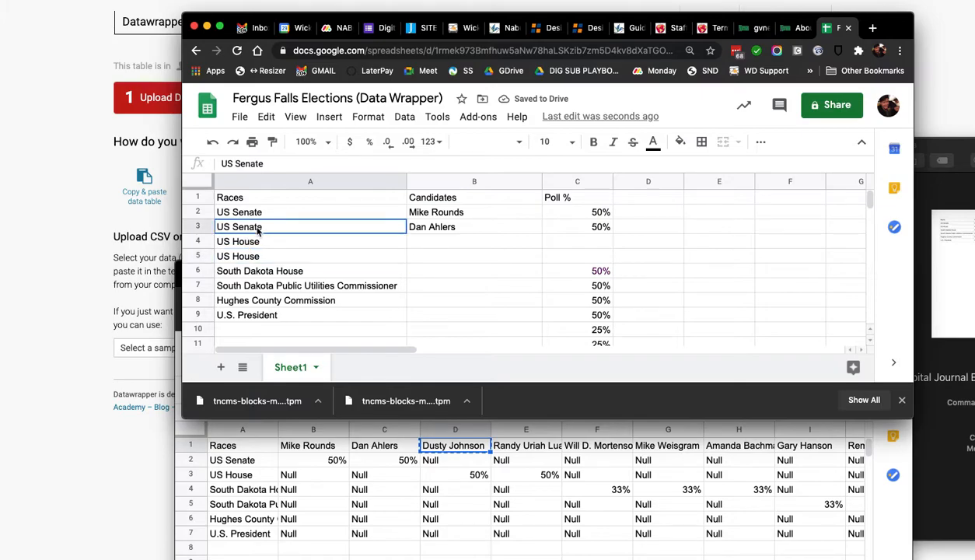
Copy the candidate names from D1 and E1 of the Capital Journal chart into Candidates cells B4 and B5.
left_click(306, 489)
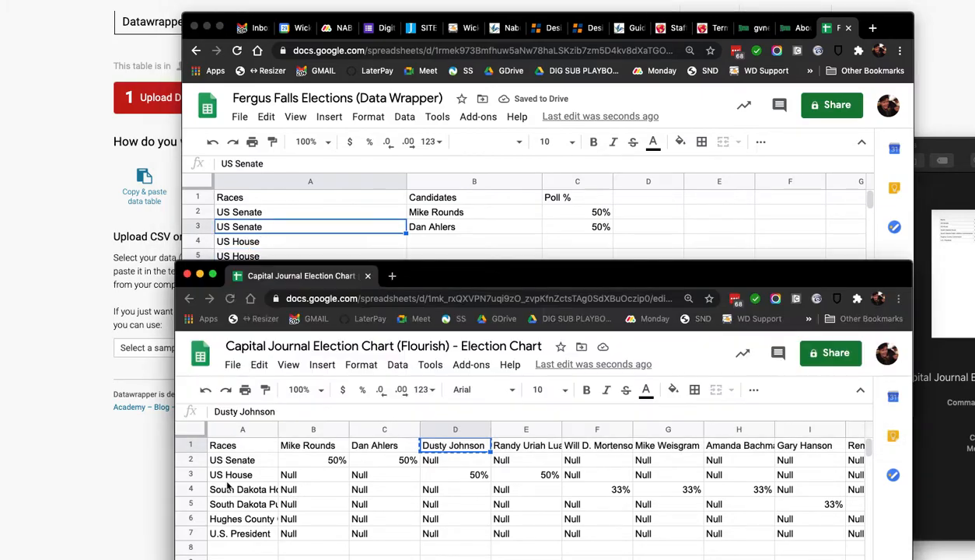
left_click(458, 242)
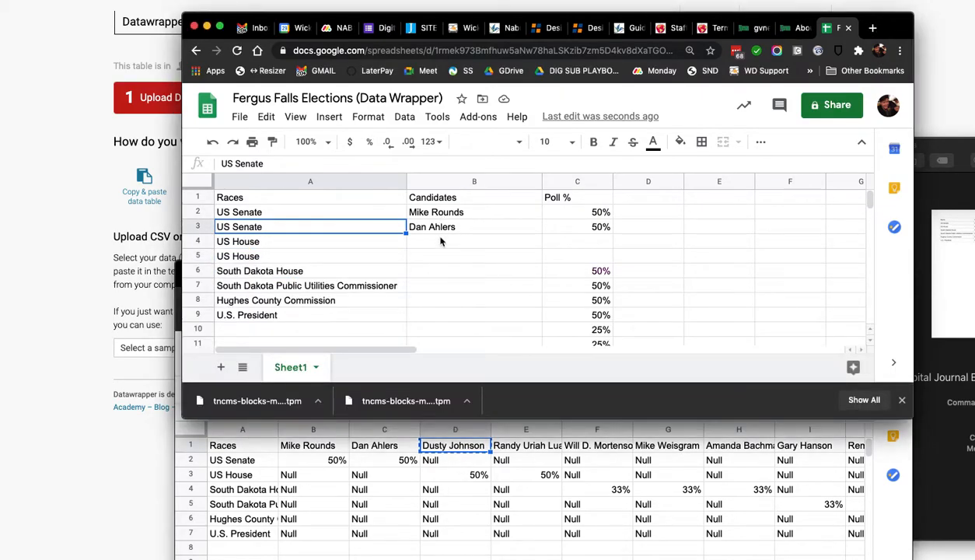
left_click(459, 241)
key("ctrl+v")
left_click(522, 452)
left_click(523, 452)
key("ctrl+c")
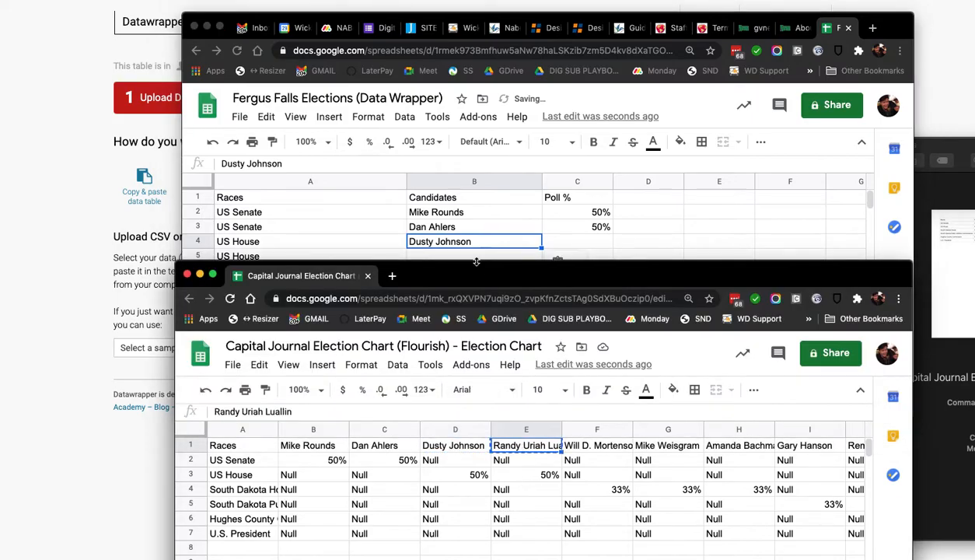
left_click(467, 256)
left_click(467, 256)
key("ctrl+v")
Copy the 50% poll values from C2:C3 into C4:C5 for the US House candidates.
left_click(607, 226)
key("shift+Up")
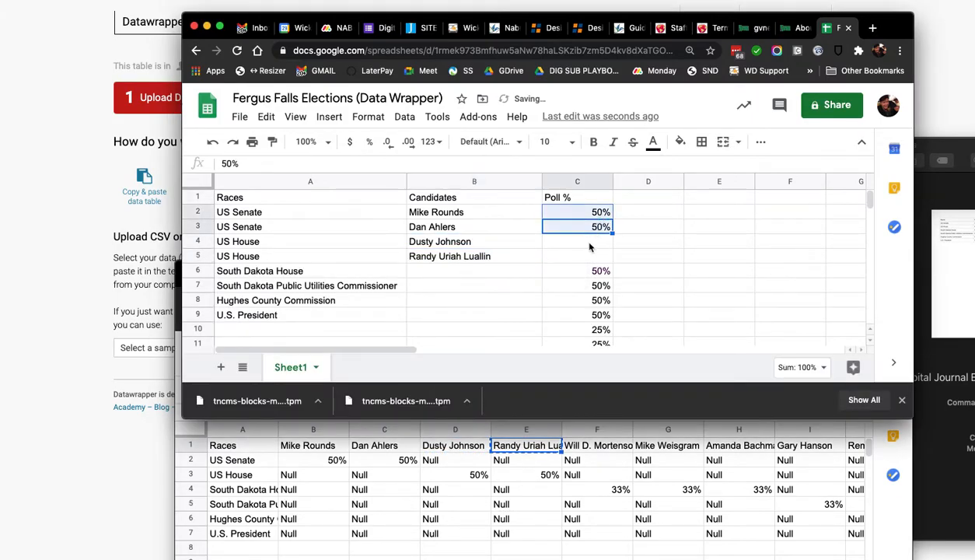
key("ctrl+c")
left_click(577, 237)
key("ctrl+v")
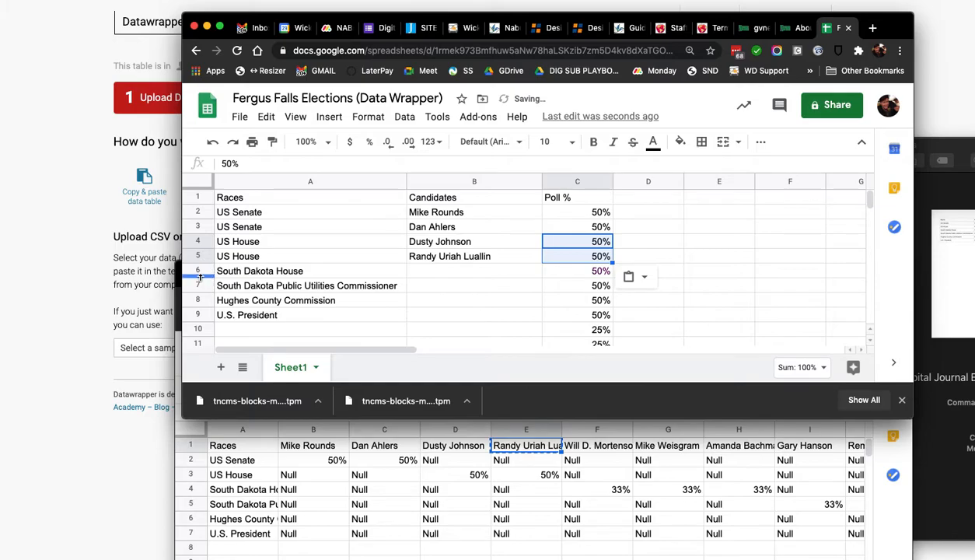
Insert two blank rows above the South Dakota House row in the Fergus Falls sheet.
left_click(235, 500)
left_click(237, 492)
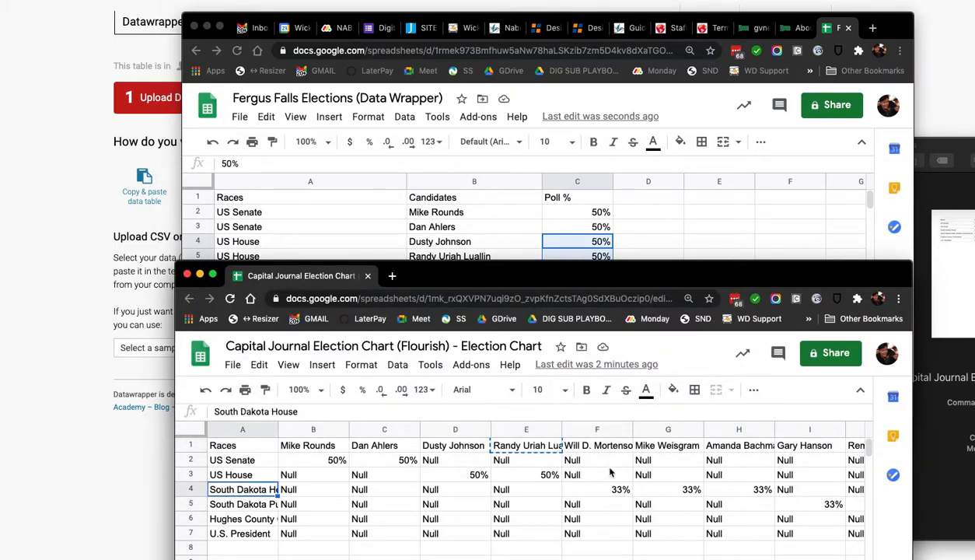
left_click(253, 251)
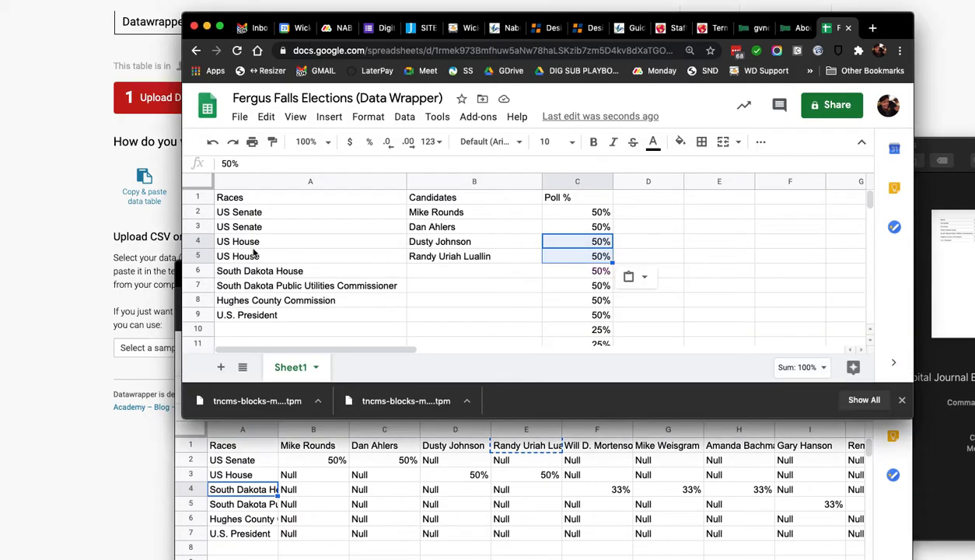
right_click(199, 273)
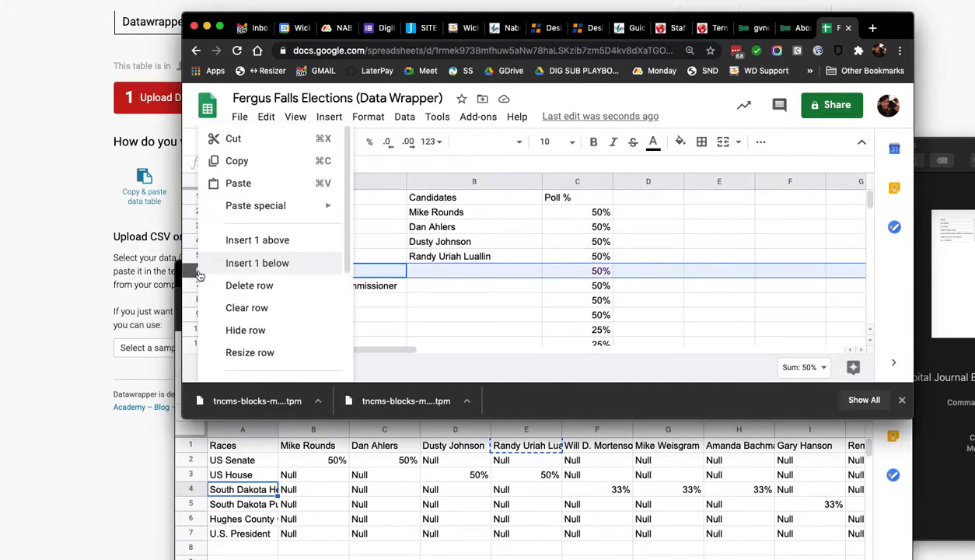
left_click(269, 248)
right_click(196, 270)
left_click(283, 244)
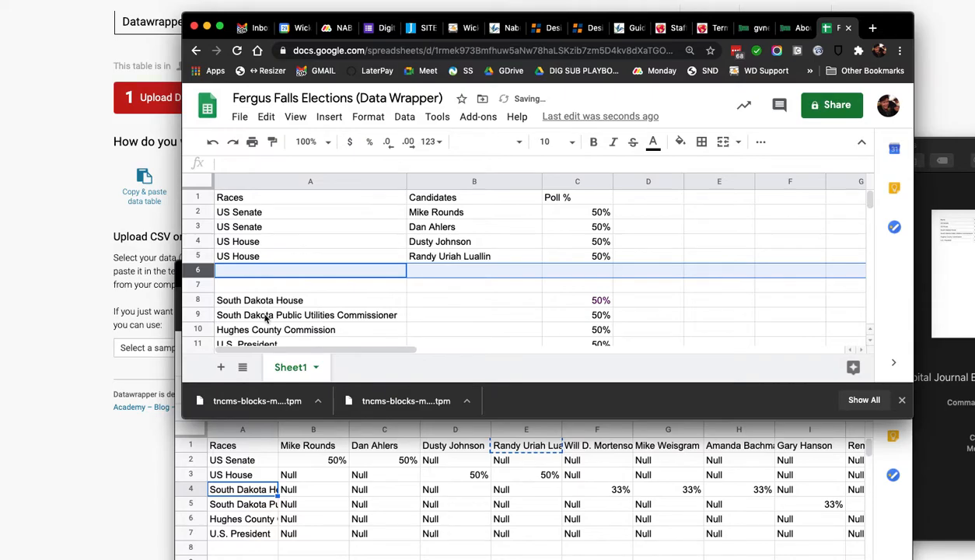
Copy the race name South Dakota House into the blank Races cells A6 and A7.
left_click(263, 288)
left_click(263, 300)
key("super+c")
left_click(272, 271)
key("super+v")
left_click(273, 287)
key("super+v")
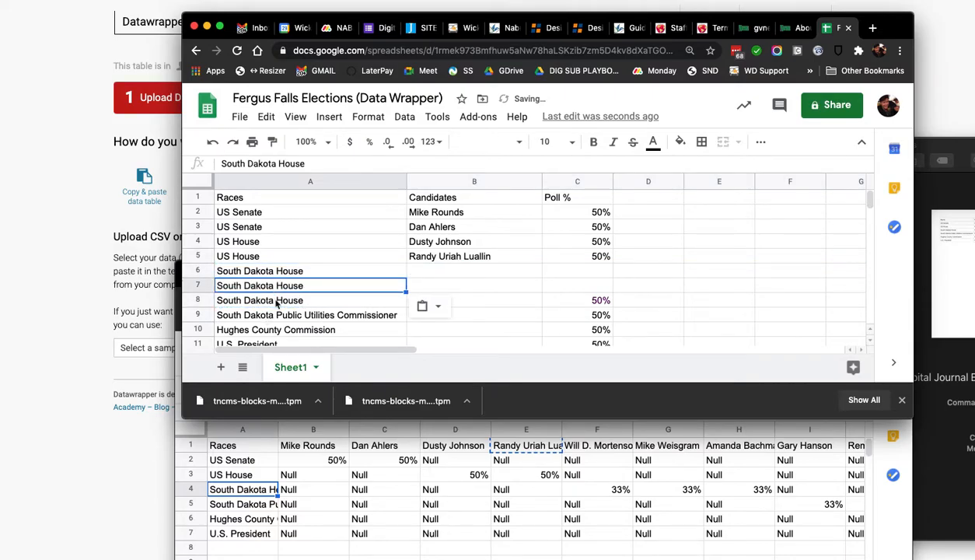
Copy the candidate names from F1 and G1 of the Capital Journal chart into Candidates cells B6 and B7.
left_click(465, 274)
left_click(487, 456)
left_click(583, 449)
key("super+c")
left_click(519, 247)
key("super+v")
left_click(471, 286)
left_click(687, 458)
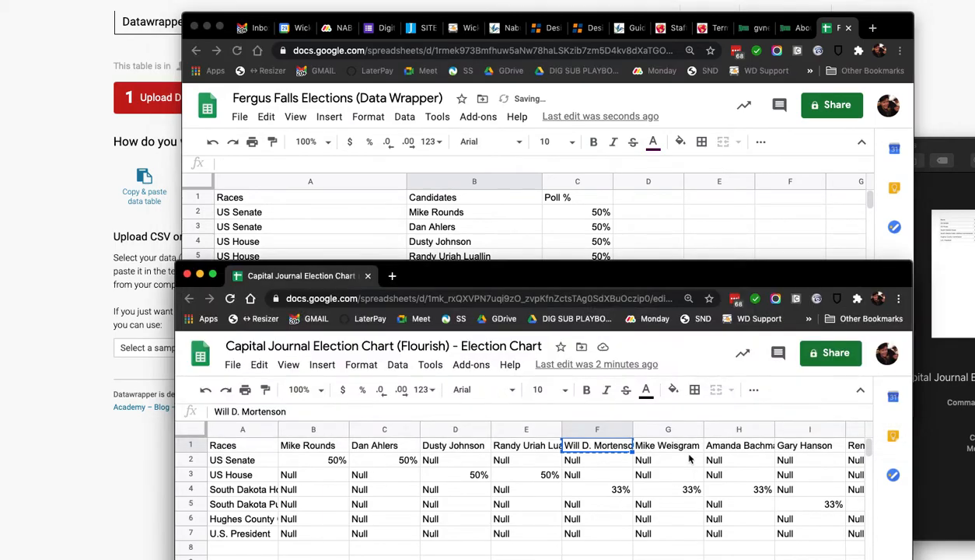
left_click(675, 446)
key("super+c")
left_click(458, 251)
key("super+v")
Copy the third South Dakota House candidate's name from H1 of the Capital Journal chart into Candidates cell B8.
left_click(709, 490)
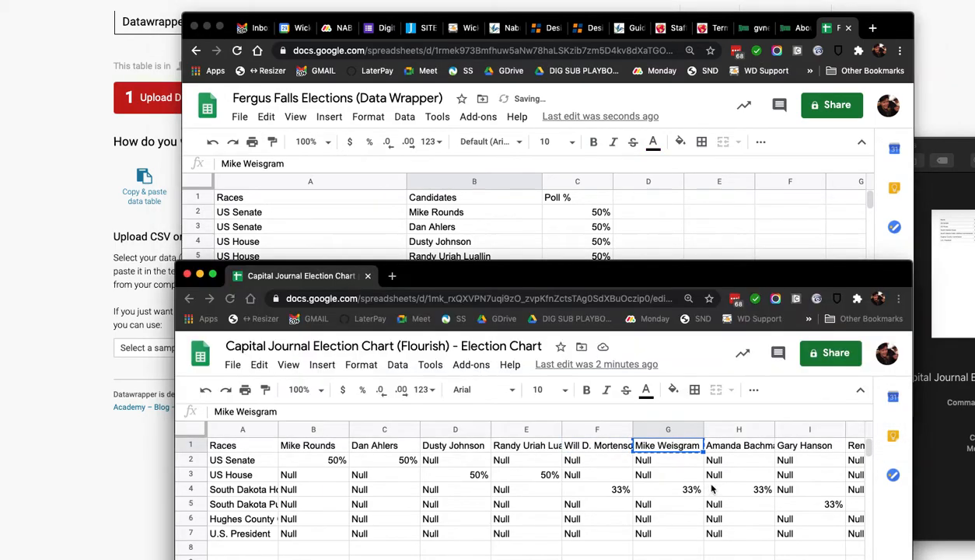
left_click(741, 446)
key("super+c")
left_click(447, 283)
key("super+v")
key("super+z")
left_click(470, 301)
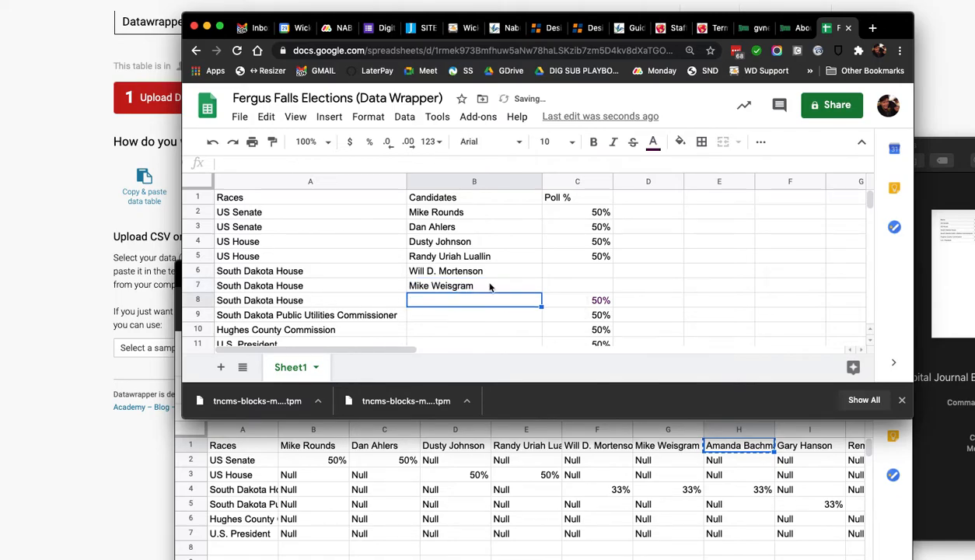
key("super+v")
Set the poll value to 33.3% for all three South Dakota House candidates in C6:C8.
scroll(525, 274, "down", 2)
scroll(577, 224, "up", 1)
left_click(575, 241)
type("33.3")
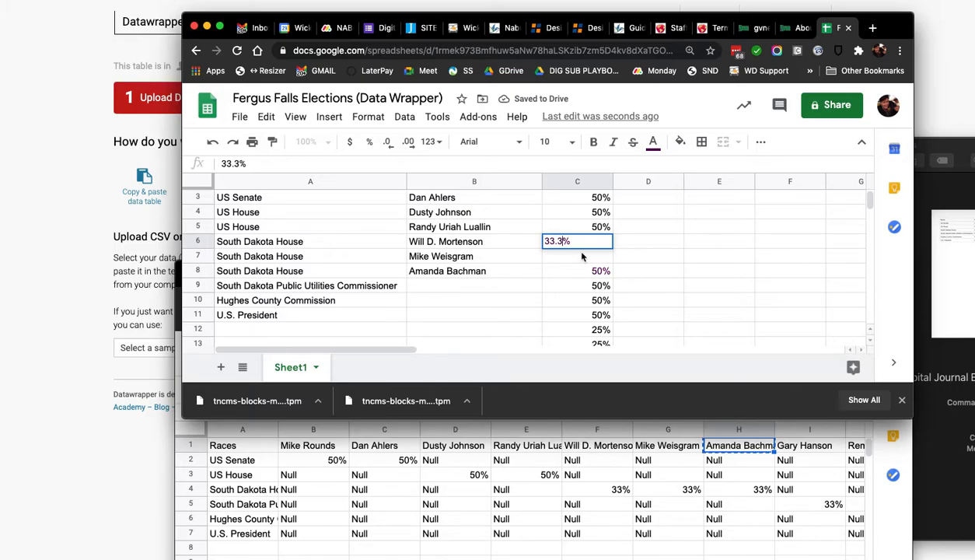
key("Return")
left_click(572, 243)
key("super+c")
left_click(575, 256)
key("super+v")
left_click(572, 271)
key("super+v")
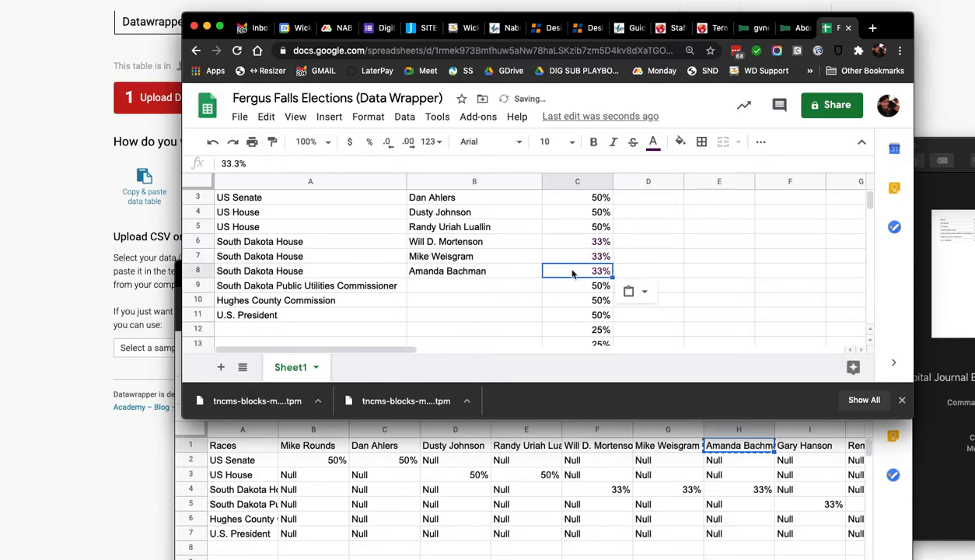
Insert one blank row below the South Dakota Public Utilities Commissioner row.
scroll(517, 254, "down", 2)
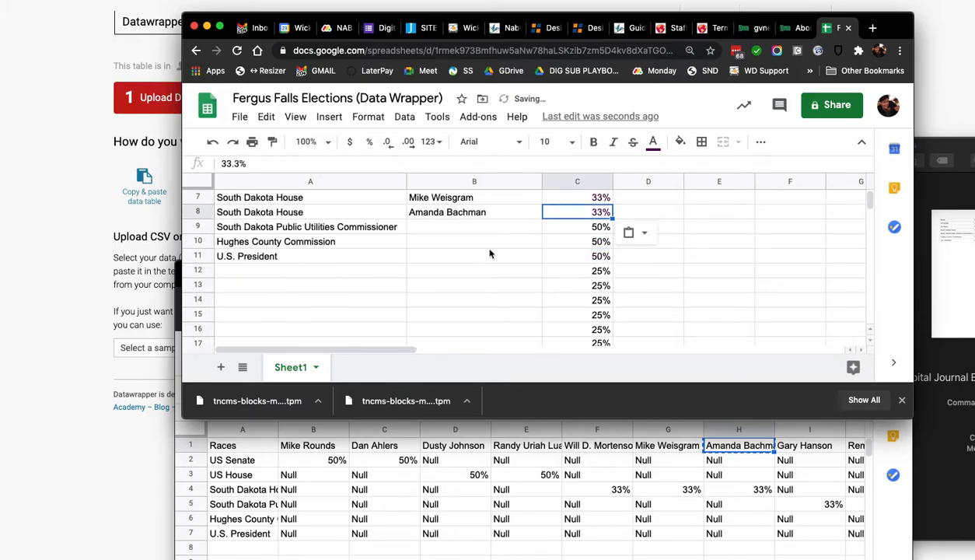
right_click(198, 227)
left_click(261, 258)
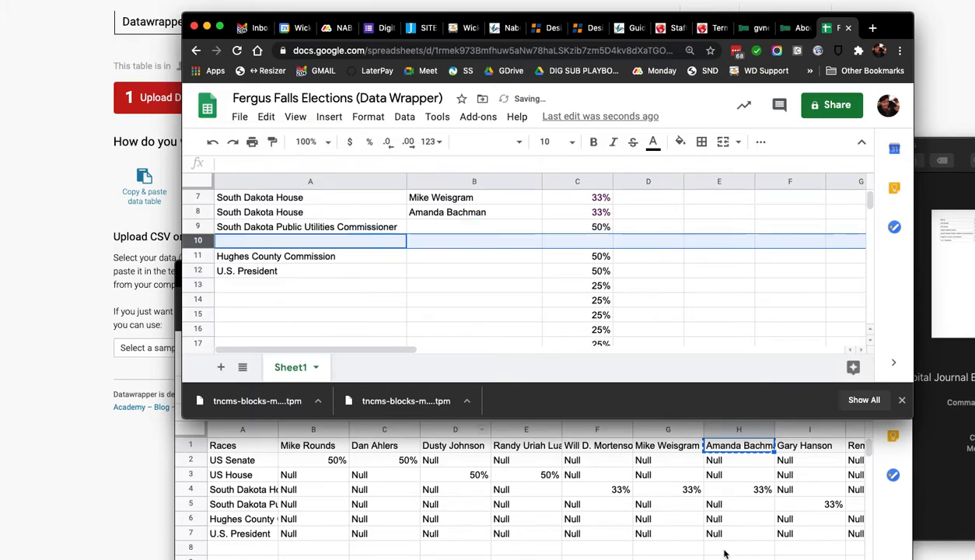
Widen the Races column in the Capital Journal chart sheet to show the longer race names.
left_click(234, 497)
left_click_drag(278, 429, 375, 429)
left_click(307, 504)
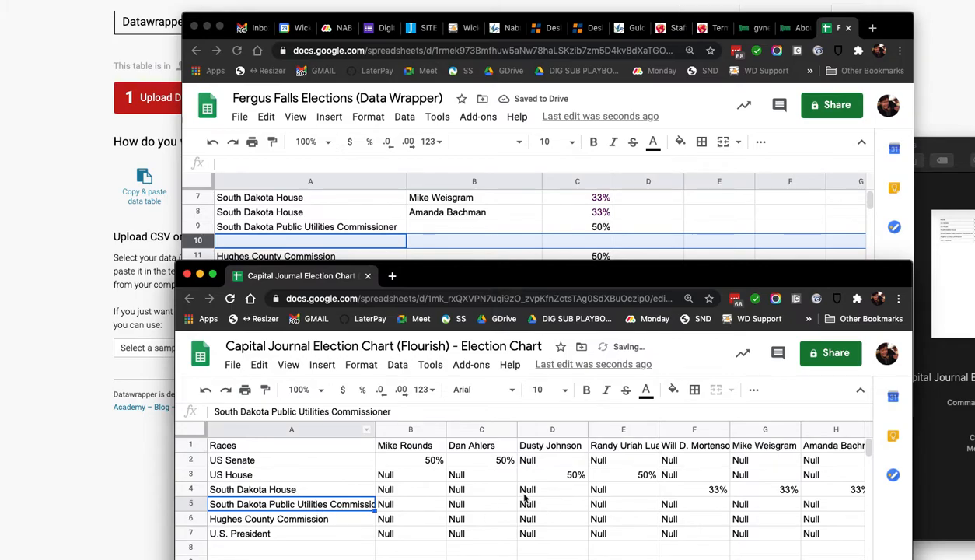
Freeze the header row of the Capital Journal chart sheet.
left_click(294, 429)
left_click(360, 365)
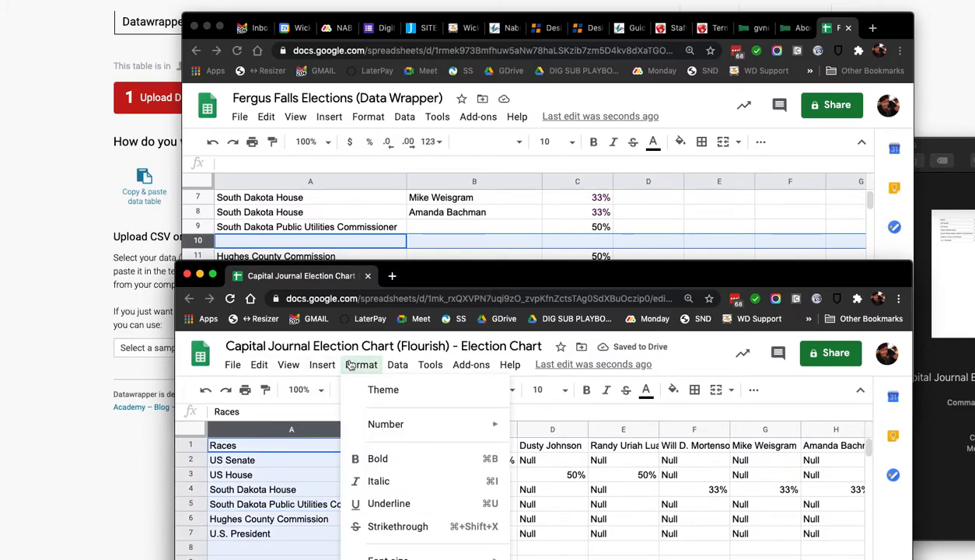
mouse_move(326, 366)
mouse_move(288, 365)
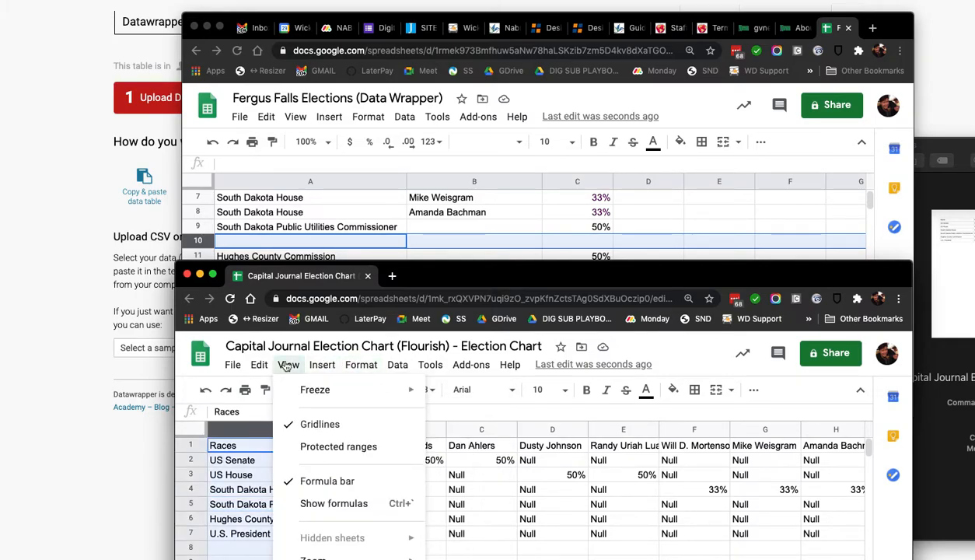
mouse_move(327, 390)
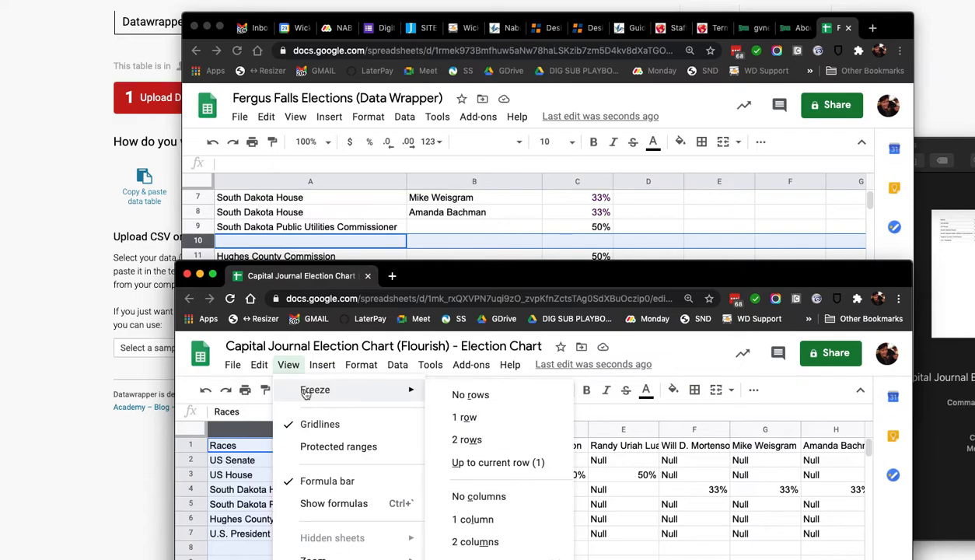
left_click(466, 418)
scroll(479, 485, "right", 3)
scroll(479, 485, "left", 1)
scroll(480, 485, "left", 2)
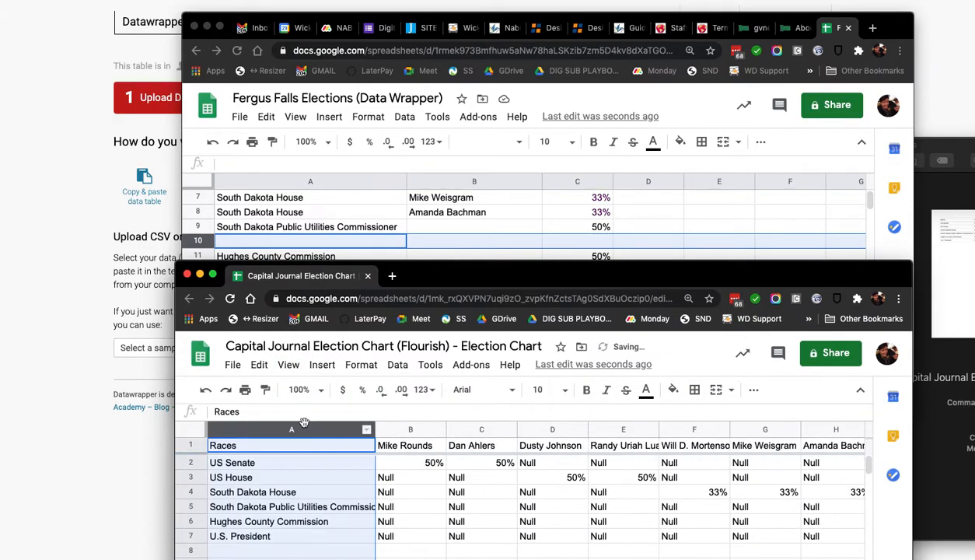
Freeze the Races column of the Capital Journal chart sheet as one fixed column.
left_click(288, 365)
mouse_move(322, 364)
mouse_move(289, 365)
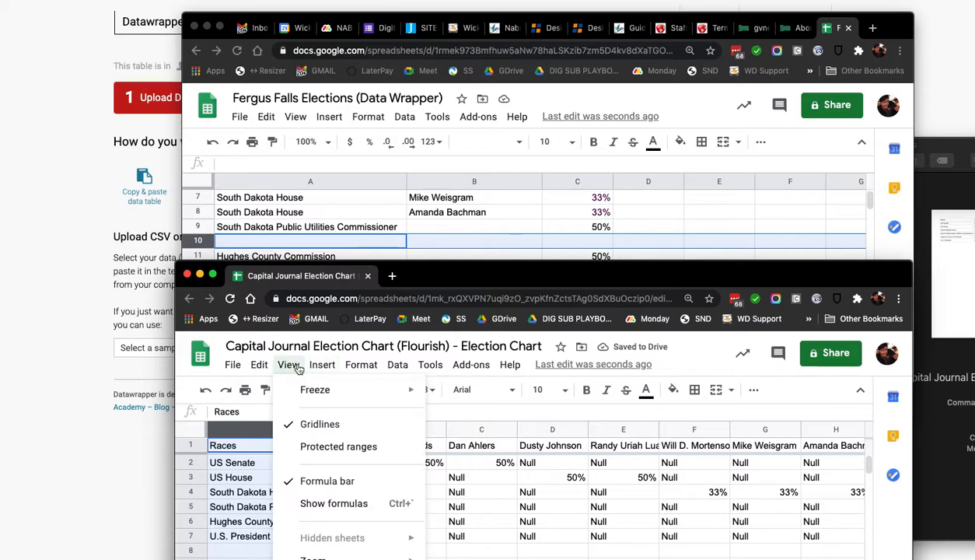
mouse_move(350, 390)
left_click(525, 526)
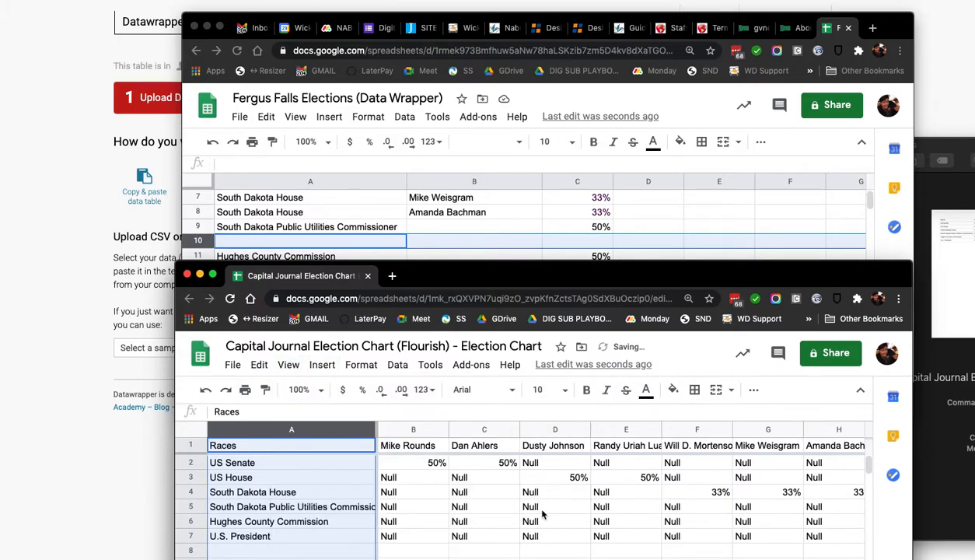
Copy the candidate names from F1 and G1 of the Capital Journal chart into Candidates cells B9 and B10.
scroll(544, 509, "right", 2)
scroll(547, 513, "right", 1)
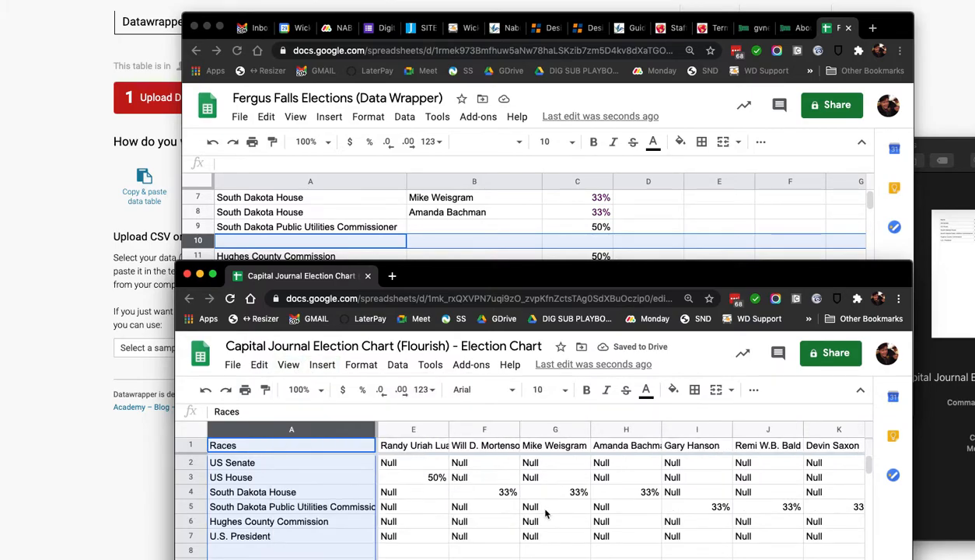
scroll(464, 485, "right", 1)
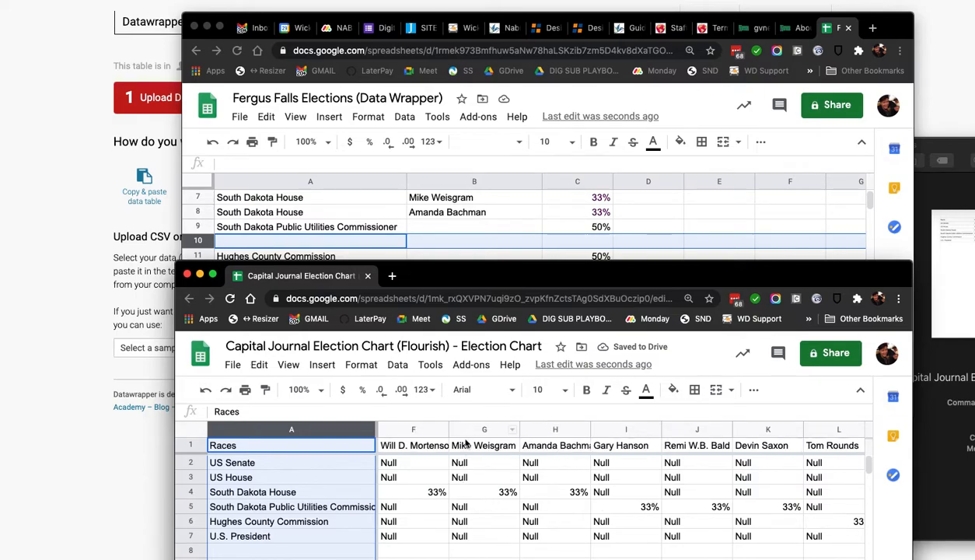
left_click(459, 447)
key("ctrl+c")
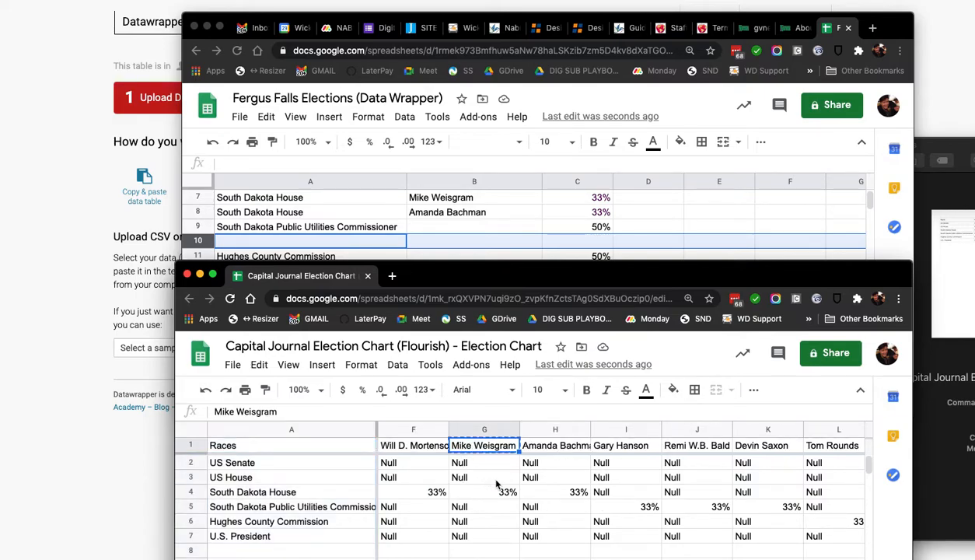
left_click(438, 450)
key("ctrl+c")
left_click(451, 227)
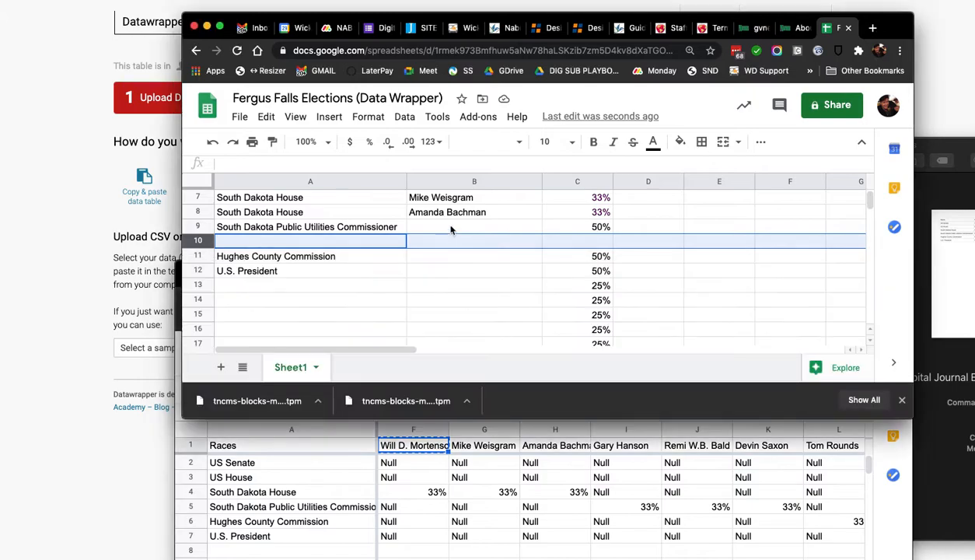
key("ctrl+v")
key("Down")
left_click(482, 499)
left_click(492, 449)
key("ctrl+c")
left_click(444, 245)
key("ctrl+v")
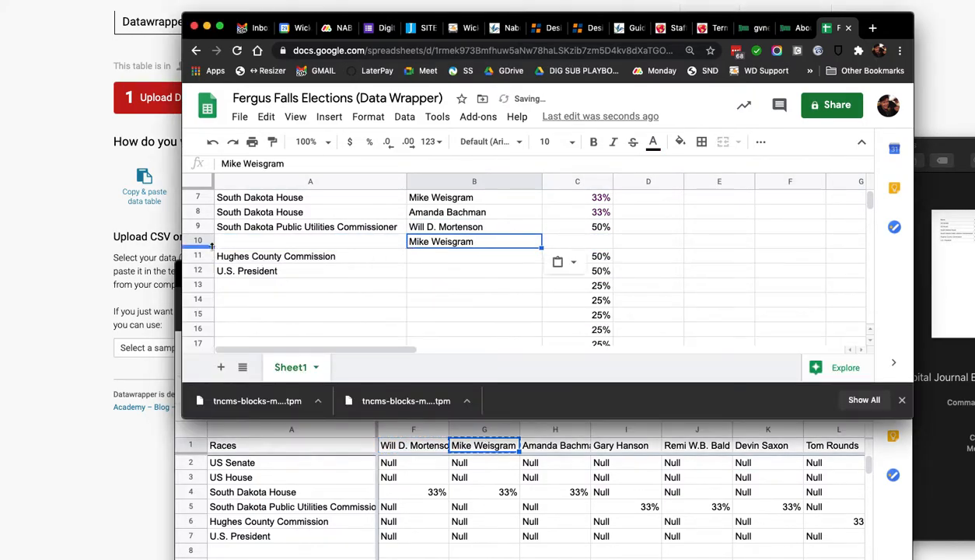
Insert one row below row 10 of the Fergus Falls Elections sheet.
left_click(196, 242)
right_click(196, 244)
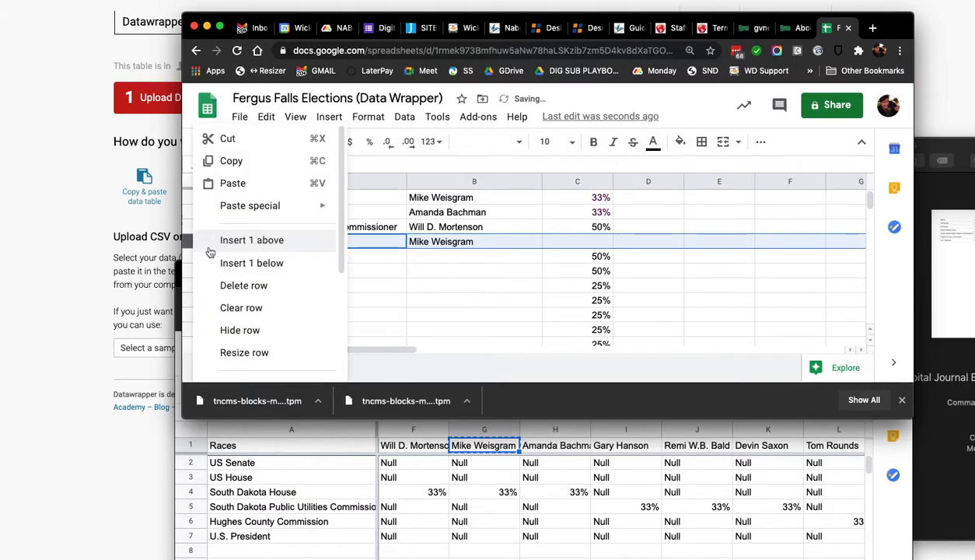
left_click(257, 260)
Copy the candidate name from H1 of the Capital Journal chart into Candidates cell B11.
left_click(564, 489)
left_click(555, 445)
key("ctrl+c")
left_click(428, 264)
left_click(428, 264)
key("ctrl+v")
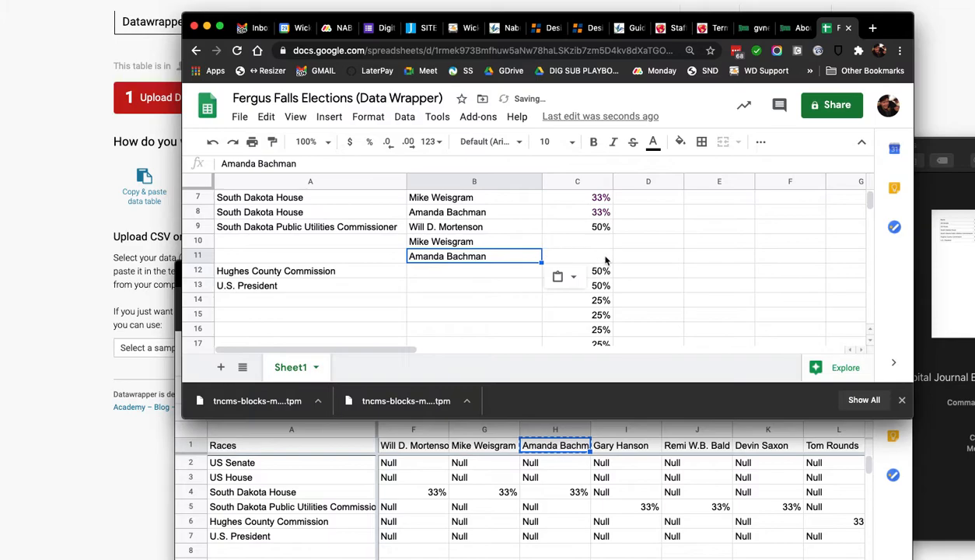
scroll(599, 257, "up", 1)
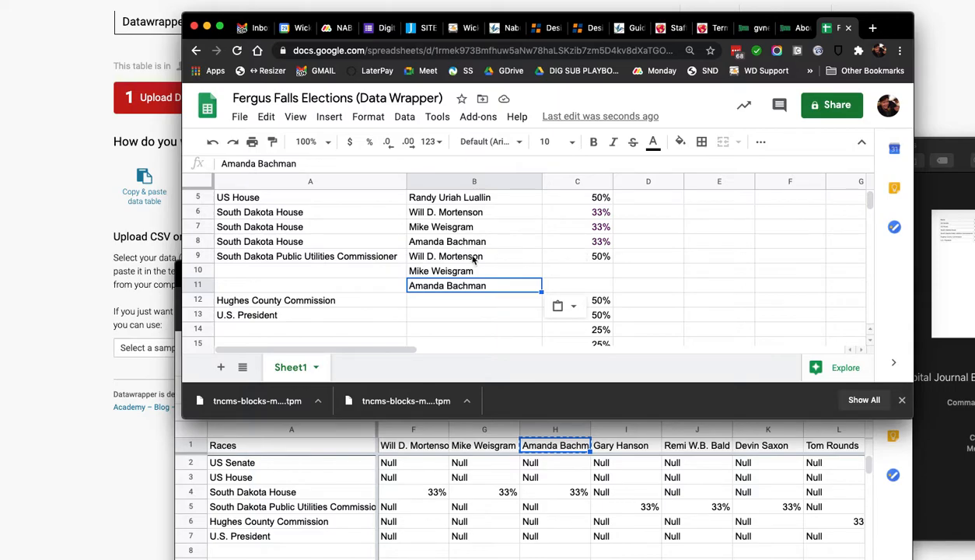
Replace the candidate in B9 with the name copied from I1 of the Capital Journal chart.
left_click(620, 503)
left_click(624, 446)
key("super+c")
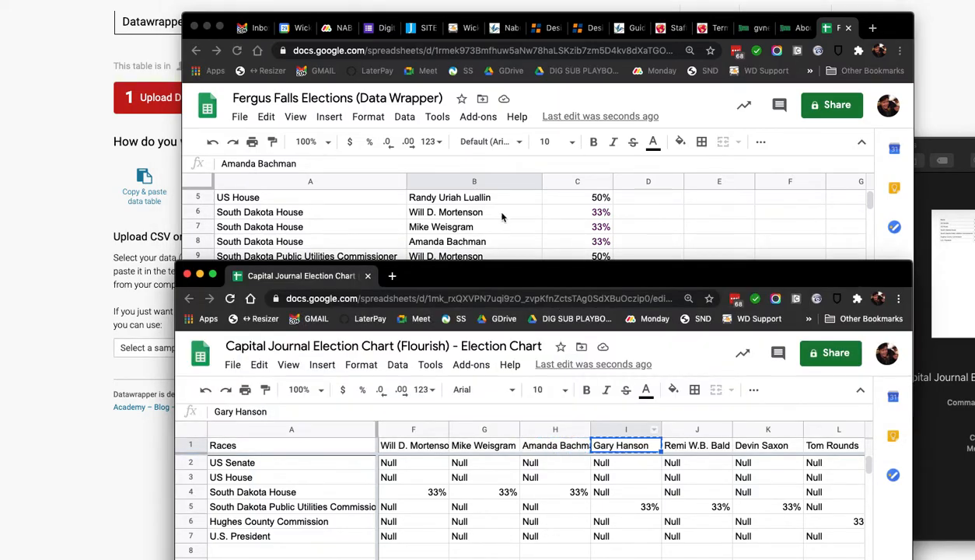
left_click(482, 217)
left_click(451, 257)
key("super+v")
Replace the candidate in B10 with the name copied from J1 of the Capital Journal chart.
left_click(689, 437)
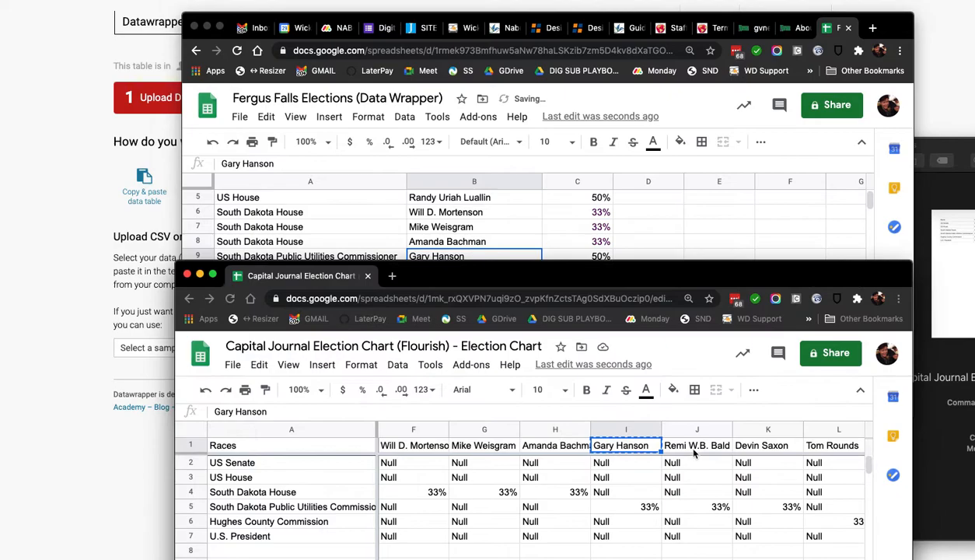
left_click(698, 448)
key("super+c")
left_click(544, 262)
left_click(466, 272)
key("super+v")
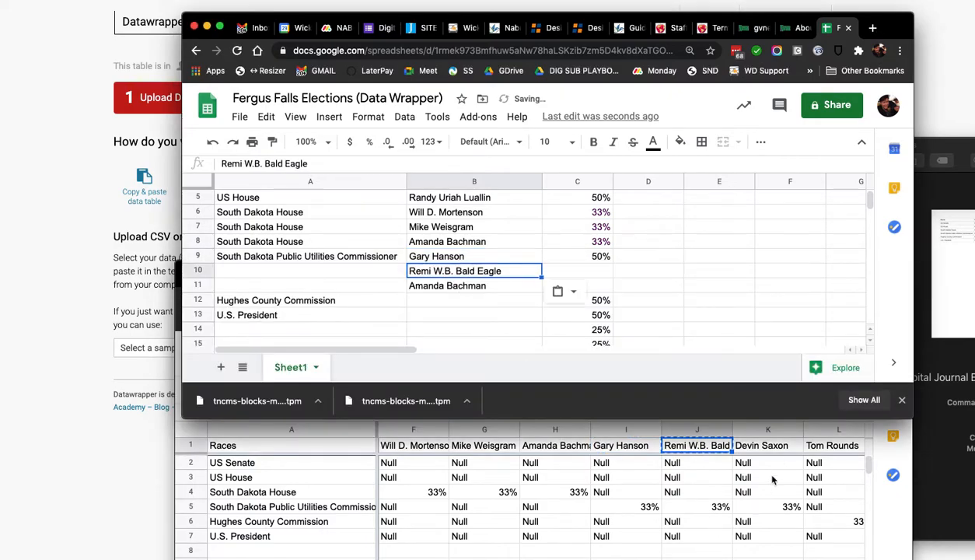
Replace the candidate in B11 with the name copied from K1 of the Capital Journal chart.
left_click(776, 449)
left_click(772, 450)
key("super+c")
left_click(467, 218)
left_click(447, 285)
key("super+v")
Copy the three South Dakota House poll values of 33% into cells C10 to C12.
left_click_drag(607, 241, 587, 216)
key("super+c")
left_click(586, 269)
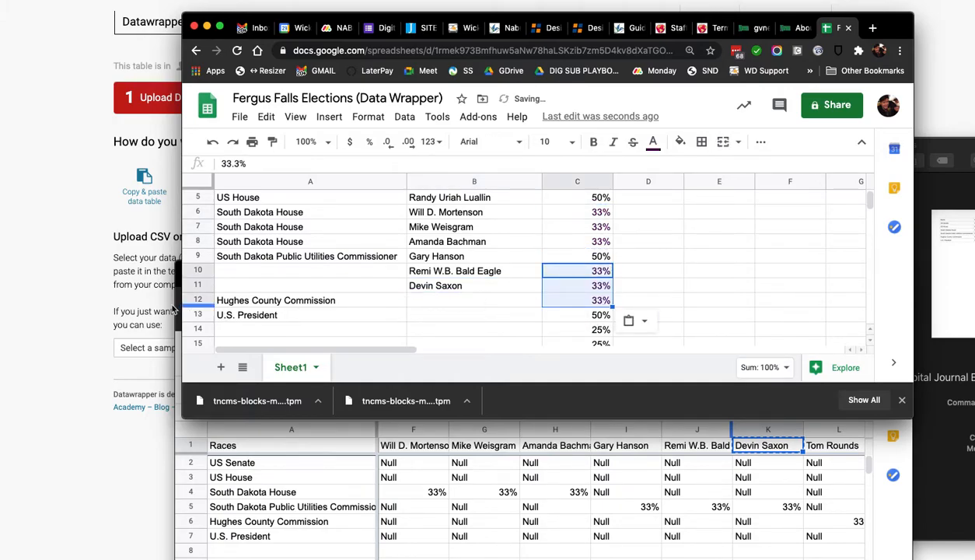
Insert one row below row 12 and move the Hughes County Commission race name from A12 to A13.
right_click(197, 300)
left_click(252, 264)
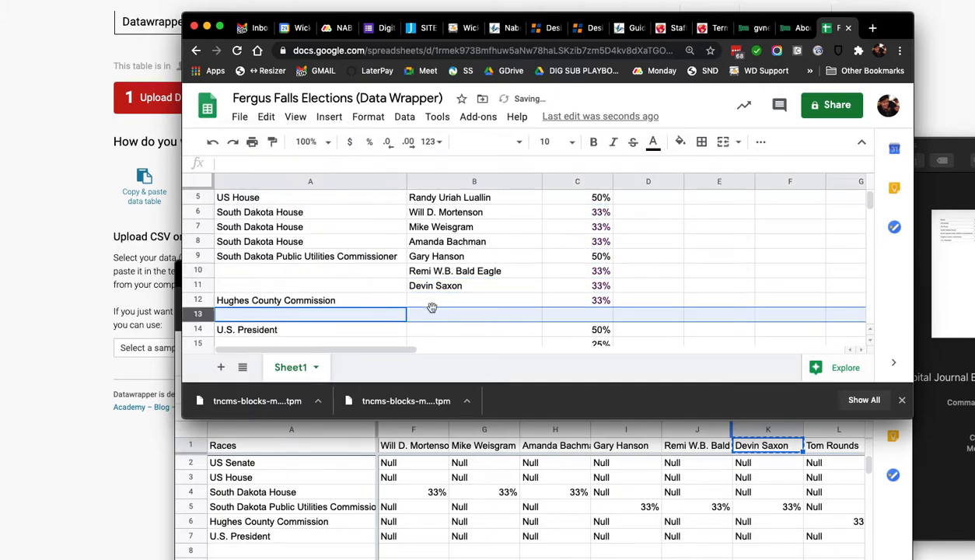
left_click(250, 304)
key("ctrl+c")
left_click(269, 315)
key("ctrl+v")
left_click(294, 303)
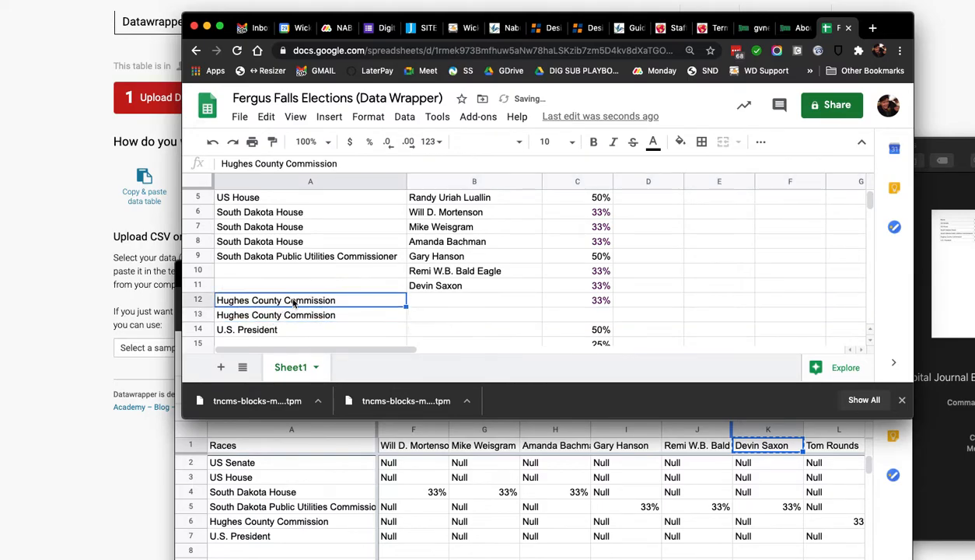
key("Delete")
Fill South Dakota Public Utilities Commissioner from A9 down through A11 and copy Hughes County Commission from A13 into A12.
left_click(343, 253)
left_click_drag(406, 264, 403, 291)
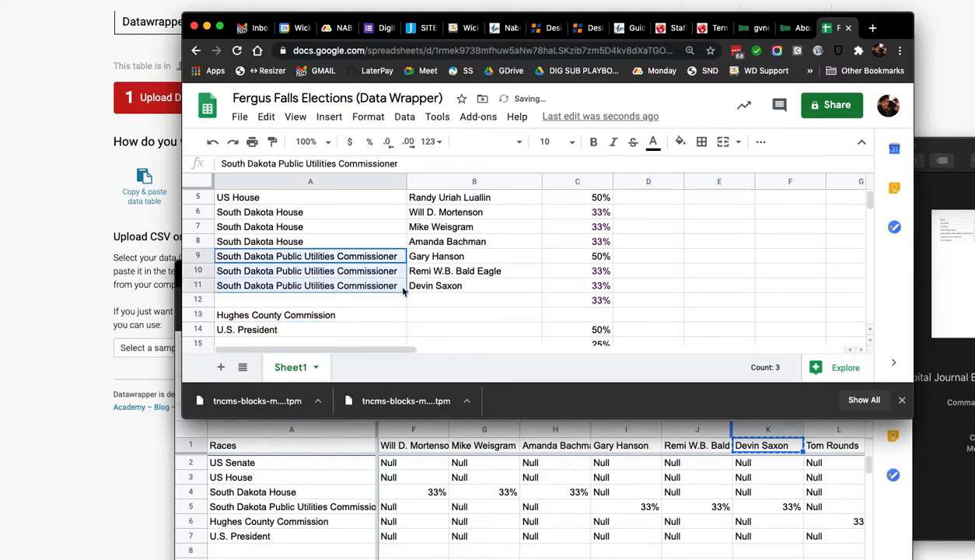
left_click(309, 315)
key("ctrl+c")
left_click(313, 301)
key("ctrl+v")
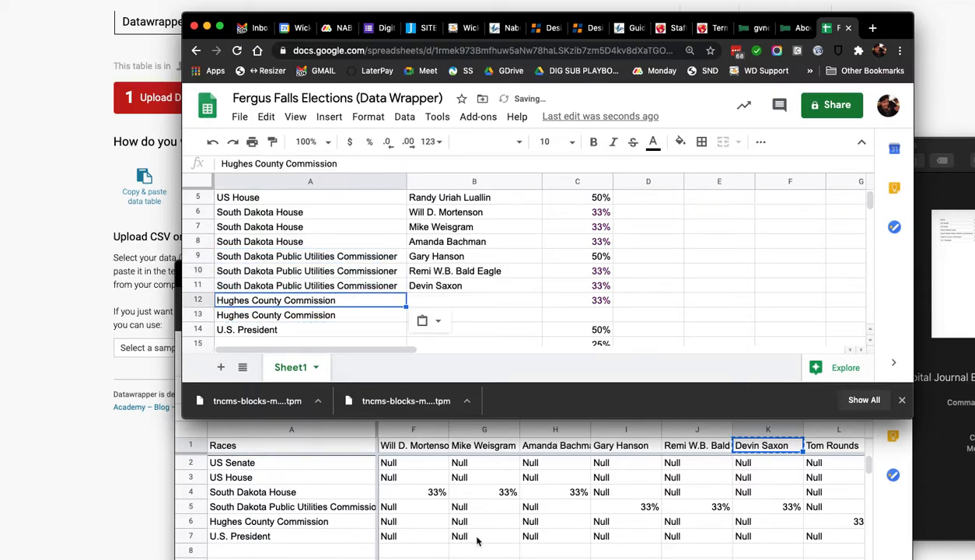
left_click(375, 515)
left_click(300, 520)
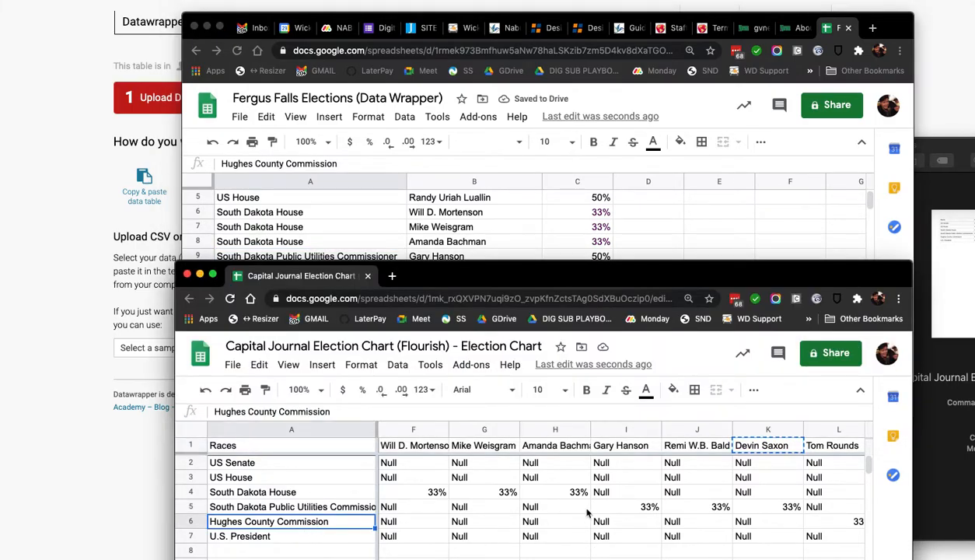
scroll(579, 523, "right", 5)
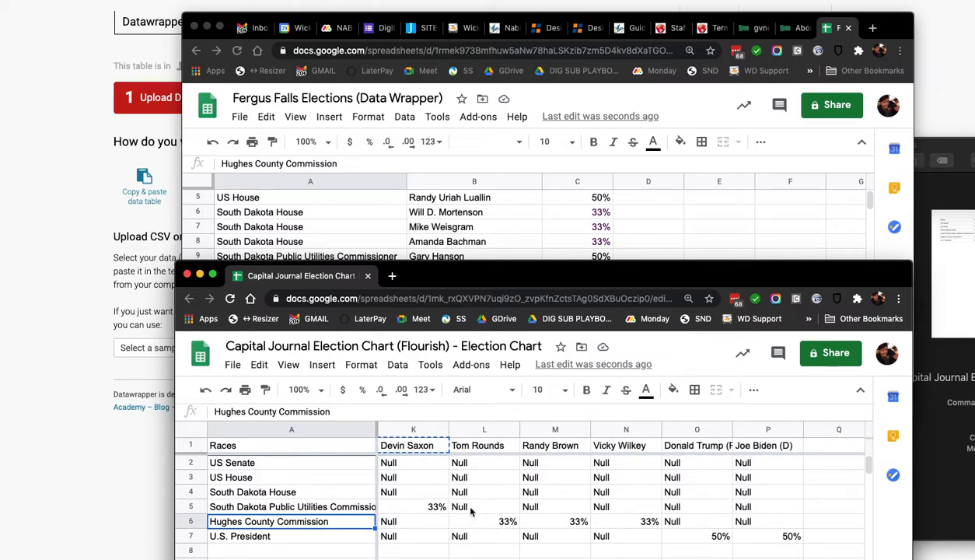
left_click(478, 523)
key("ctrl+c")
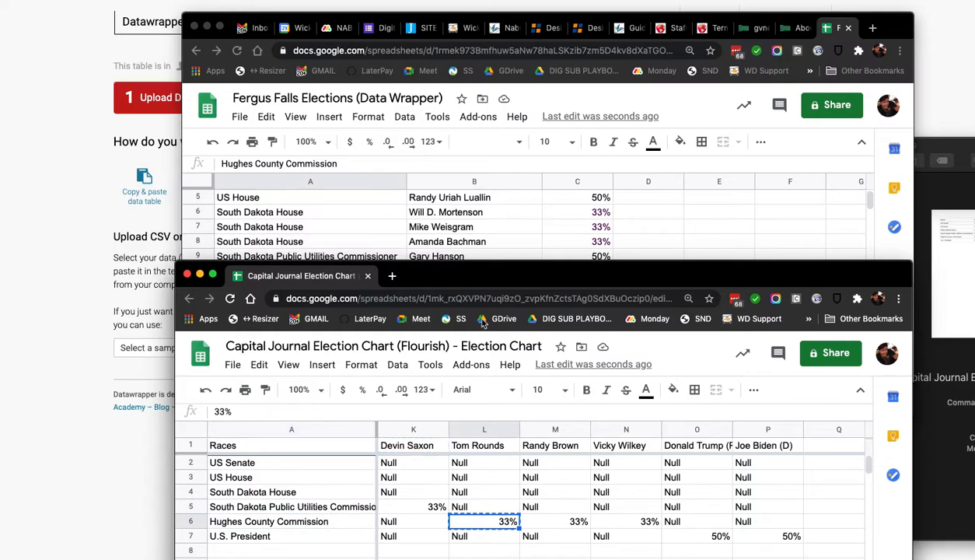
left_click(466, 213)
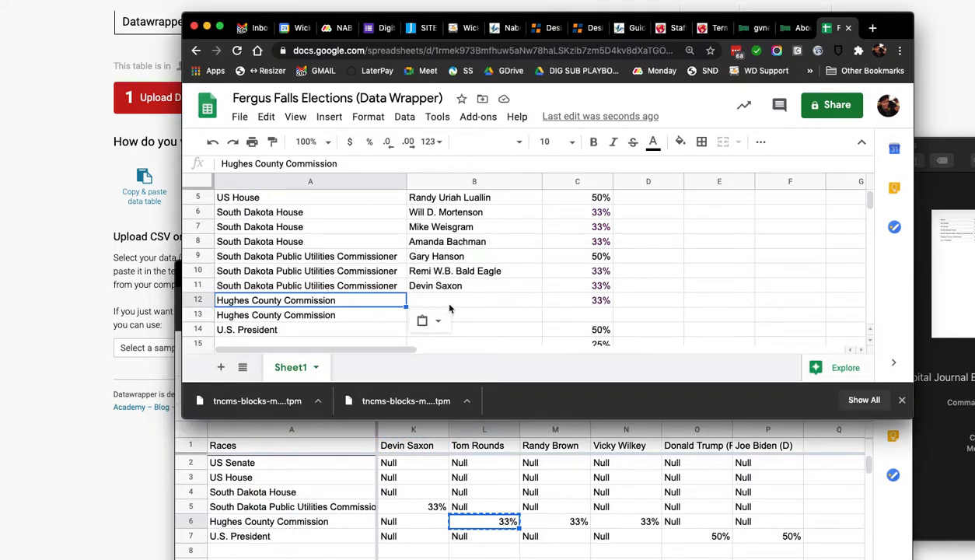
left_click(449, 303)
key("ctrl+v")
key("ctrl+z")
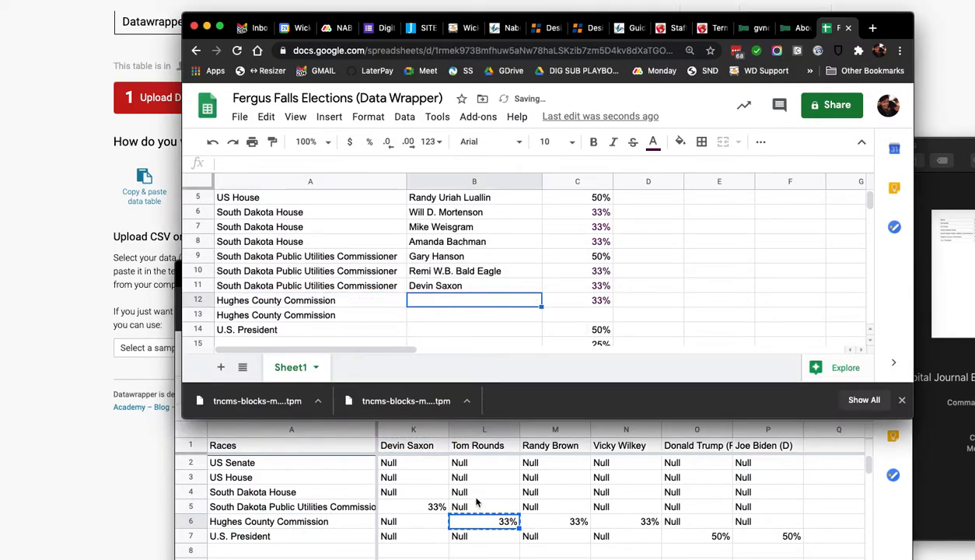
Copy the candidate names from L1 and M1 of the Capital Journal chart into Candidates cells B12 and B13.
left_click(479, 498)
left_click(491, 448)
key("ctrl+c")
left_click(471, 236)
key("ctrl+v")
left_click(447, 317)
left_click(555, 445)
key("ctrl+c")
left_click(492, 237)
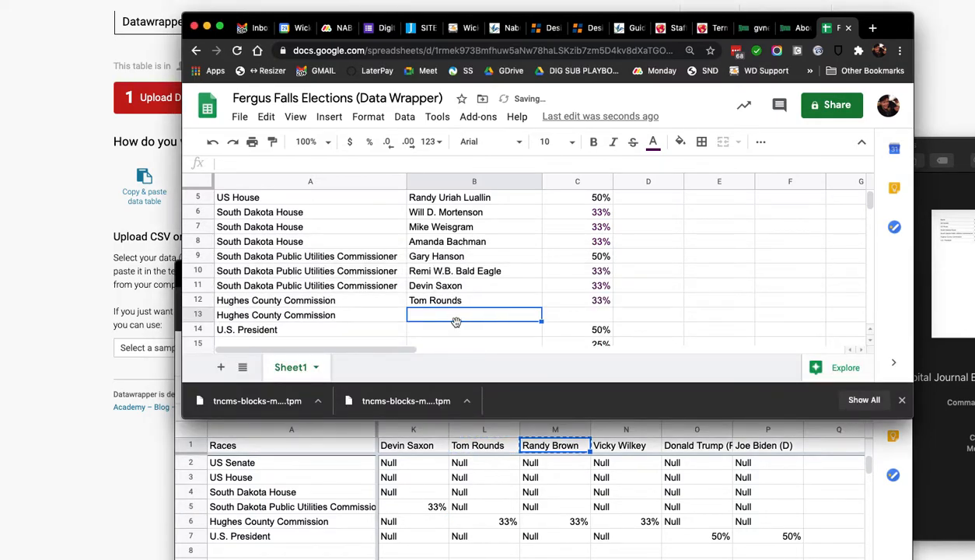
key("ctrl+v")
Insert one row below row 13 and copy the candidate name from N1 of the Capital Journal chart into B14.
right_click(202, 315)
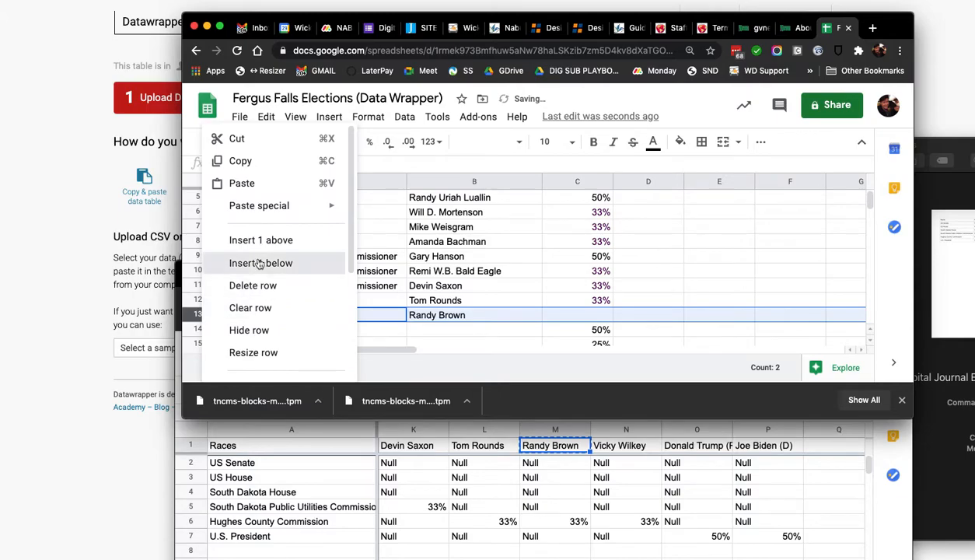
left_click(233, 261)
left_click(441, 329)
left_click(631, 441)
left_click(626, 445)
key("ctrl+c")
left_click(467, 263)
key("ctrl+v")
Copy the U.S. President race name from A15 into A16.
scroll(440, 332, "down", 4)
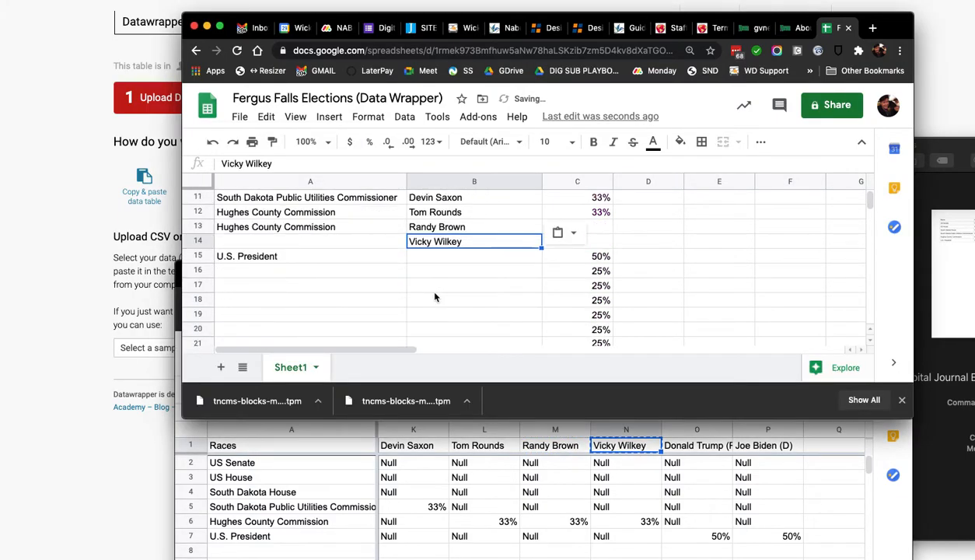
left_click(283, 228)
key("ctrl+c")
left_click(282, 246)
key("ctrl+v")
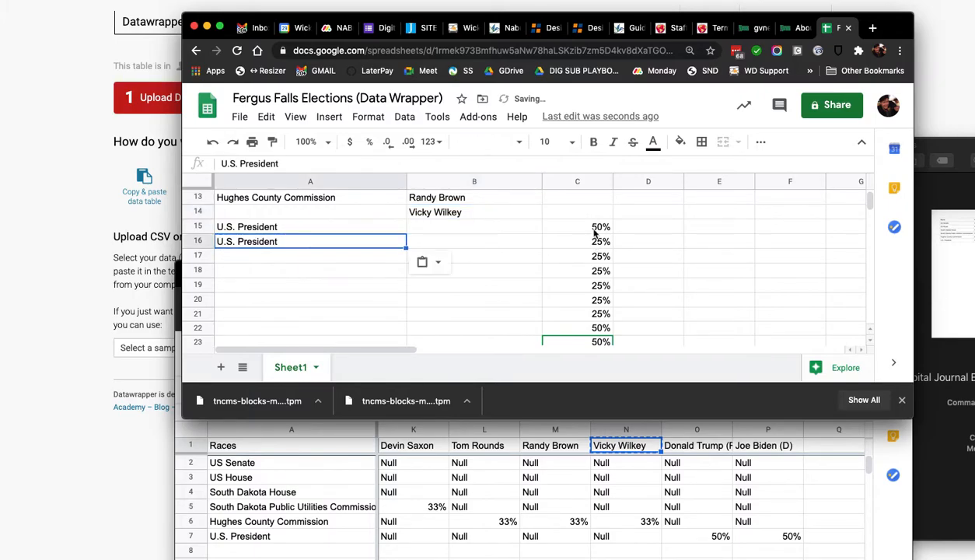
Clear the leftover poll values in column C from C15 down to the end of the list.
left_click(576, 340)
scroll(573, 335, "down", 5)
scroll(584, 322, "down", 3)
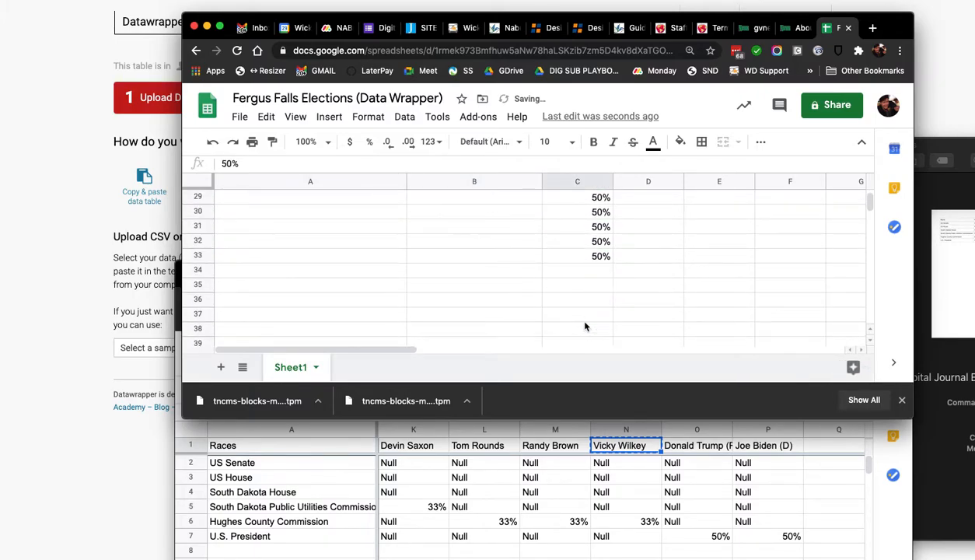
left_click(574, 303, "shift")
key("Delete")
scroll(547, 271, "up", 7)
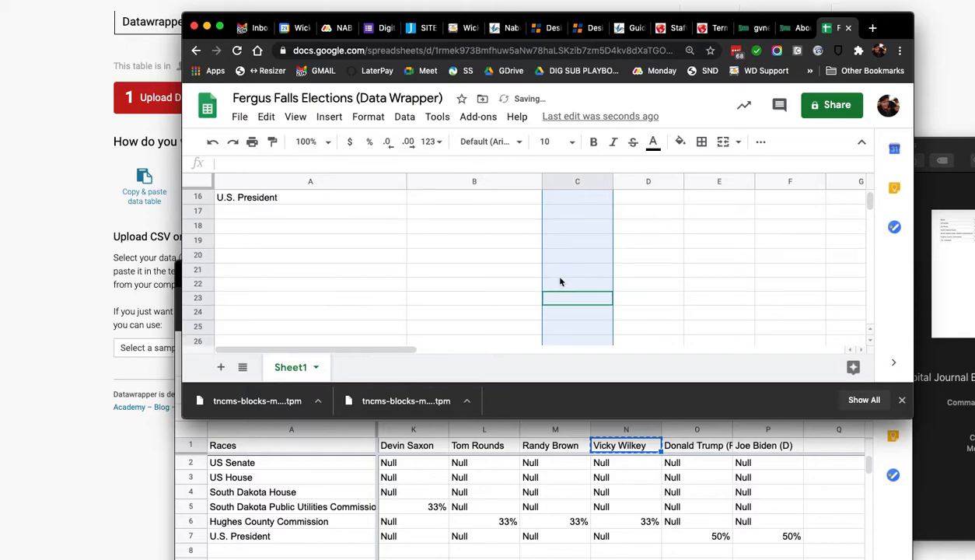
Enter 50% in C15 and fill it down to C16 for the U.S. President rows.
left_click(576, 303)
type("505")
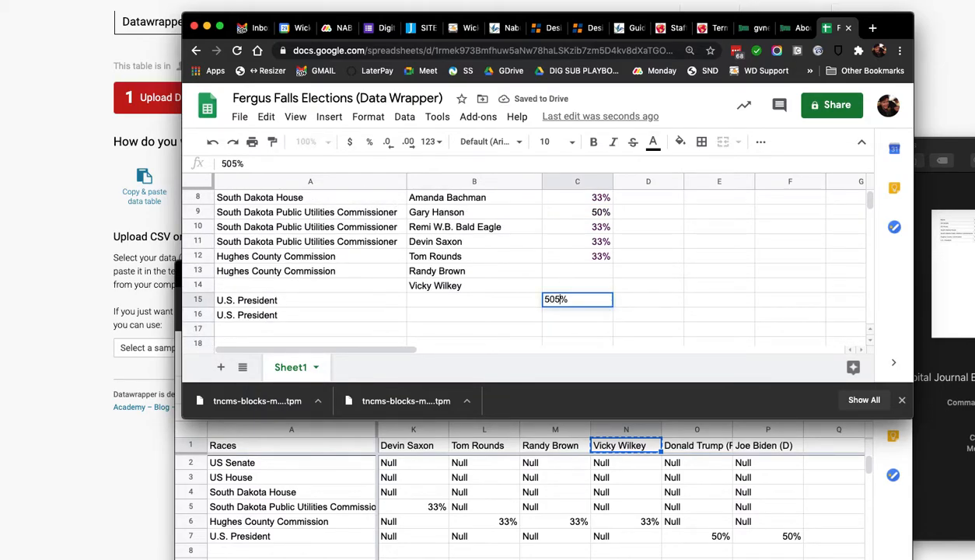
key("Return")
left_click(609, 303)
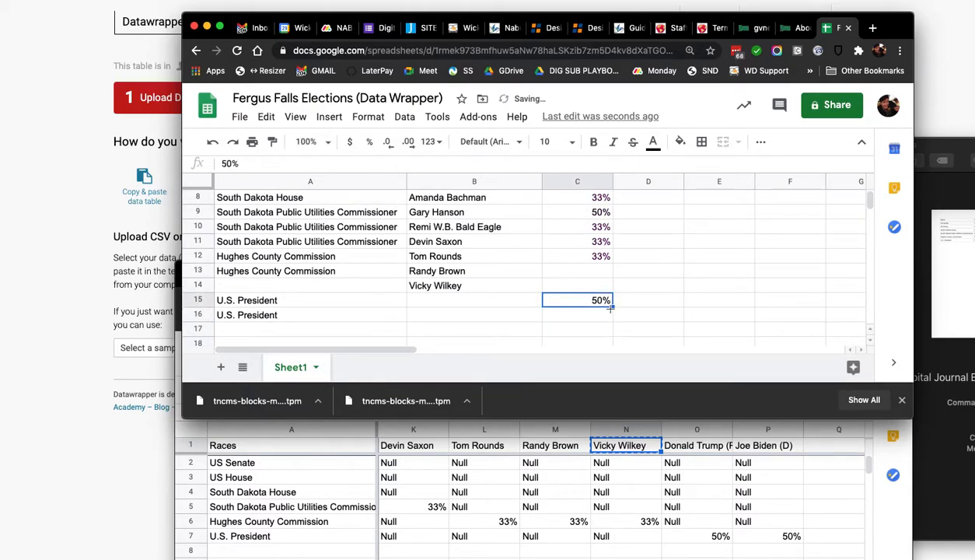
left_click_drag(611, 314, 611, 315)
left_click(398, 315)
Copy the first presidential candidate from O1 of the Capital Journal chart into Candidates cell B15.
left_click(440, 300)
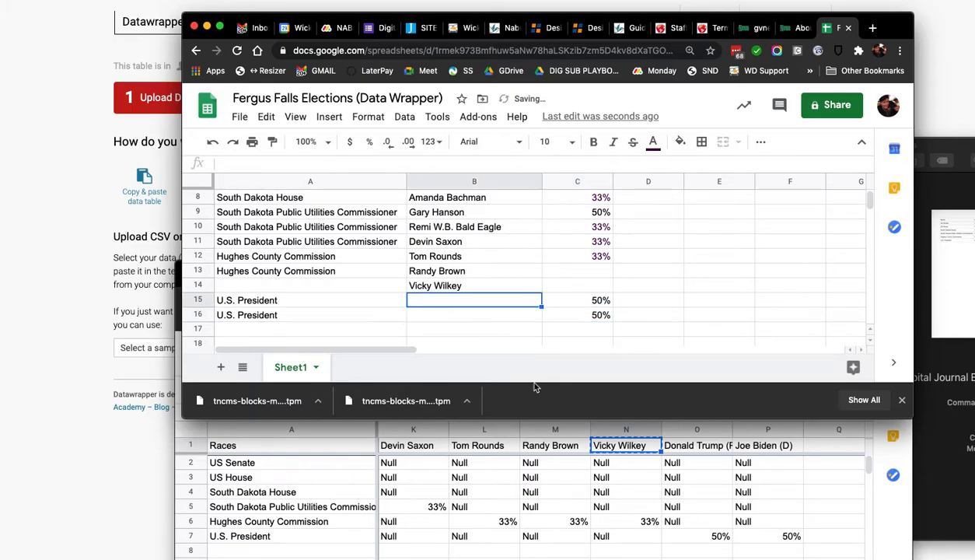
left_click(699, 458)
left_click(699, 449)
key("super+c")
left_click(438, 208)
key("super+v")
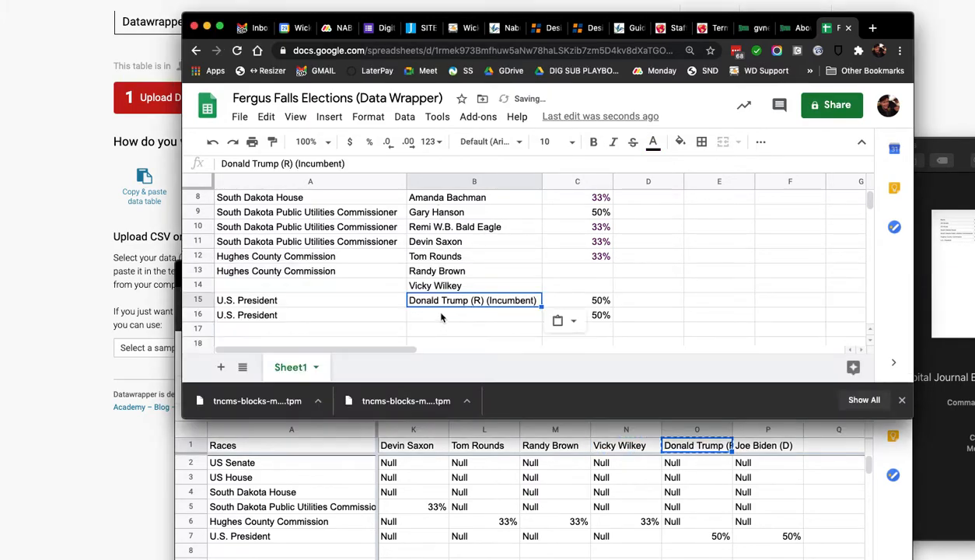
Copy the second presidential candidate from P1 of the Capital Journal chart into Candidates cell B16.
left_click(441, 314)
left_click(789, 480)
left_click(766, 445)
key("super+c")
left_click(404, 196)
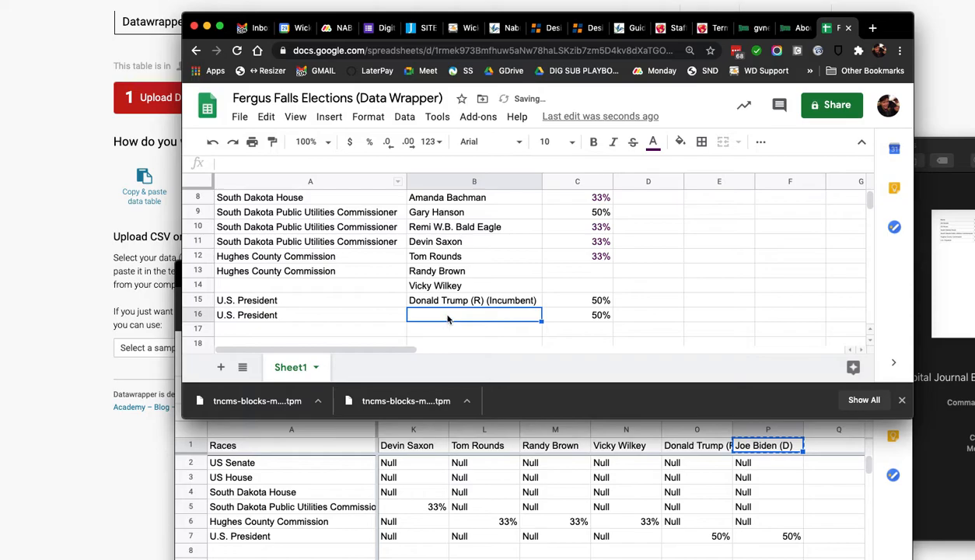
key("super+v")
Copy the 33% poll value from C12 into C13 and C14.
left_click(577, 272)
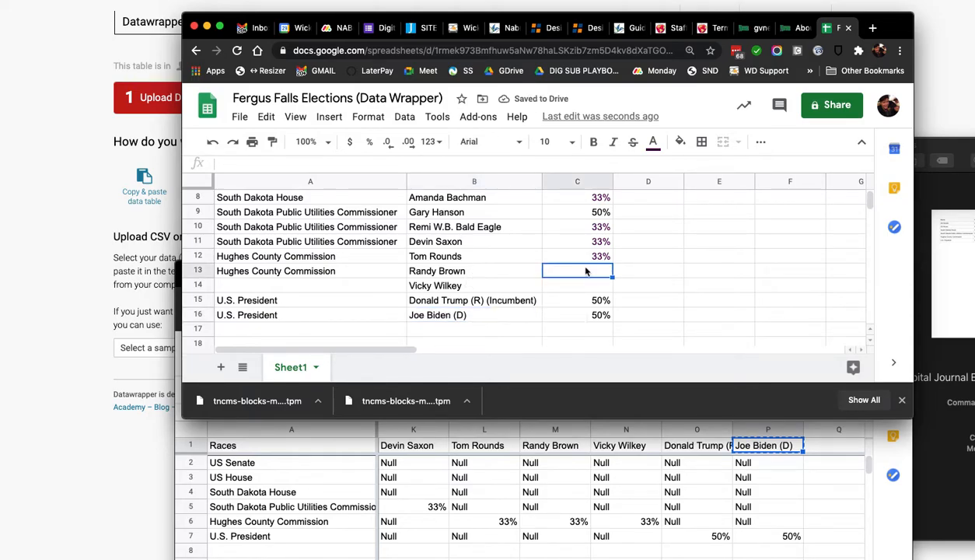
left_click(604, 258)
key("super+c")
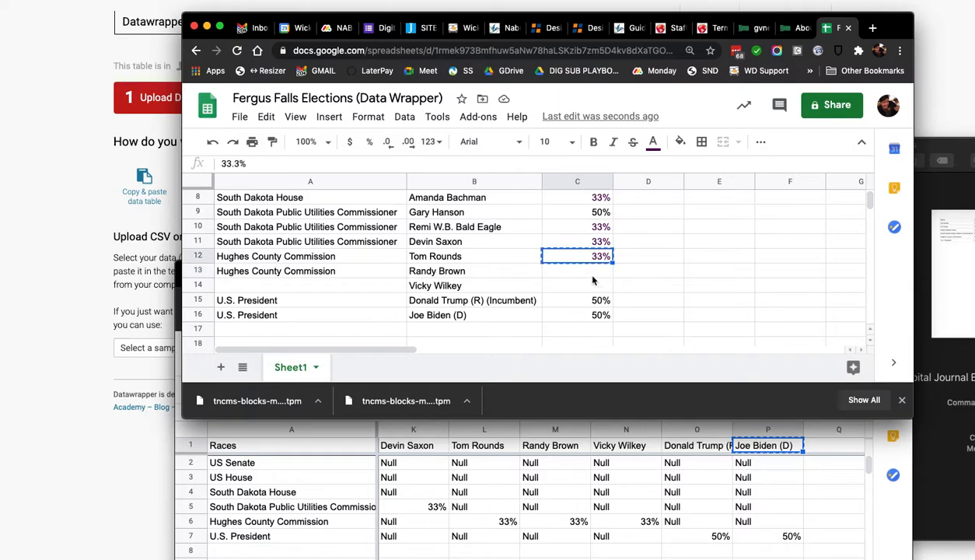
left_click(589, 273)
key("super+v")
left_click(591, 290)
key("super+v")
Copy the Hughes County Commission race name from A13 into A14.
left_click(311, 271)
key("super+c")
left_click(315, 285)
key("super+v")
Enlarge the window to show the whole table and download the current sheet as comma-separated values (.csv).
left_click_drag(900, 421, 899, 509)
left_click(648, 286)
scroll(646, 274, "up", 3)
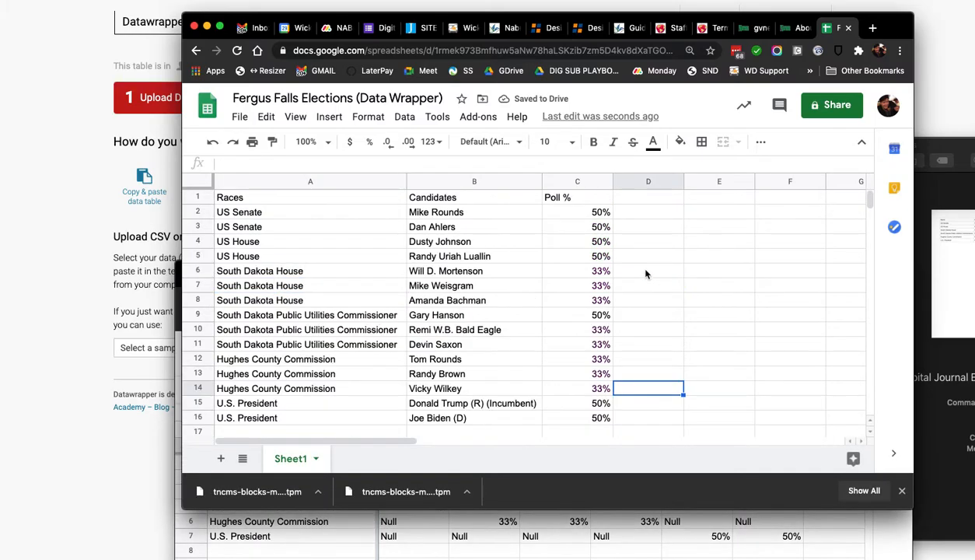
left_click(239, 118)
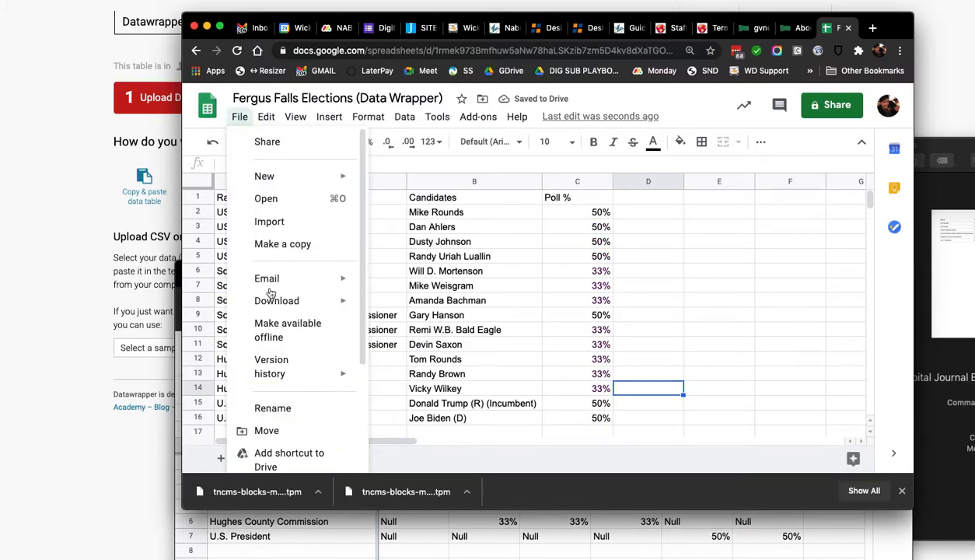
mouse_move(311, 299)
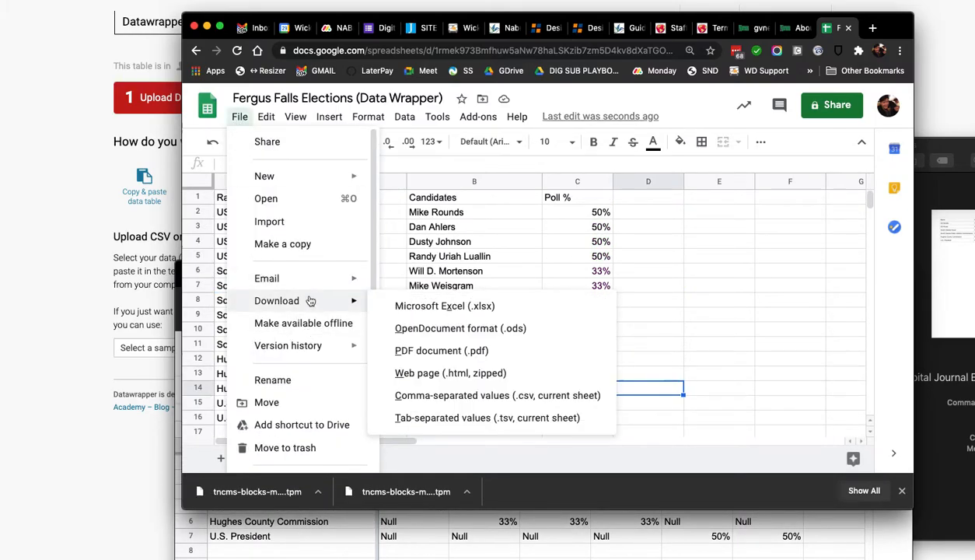
left_click(498, 395)
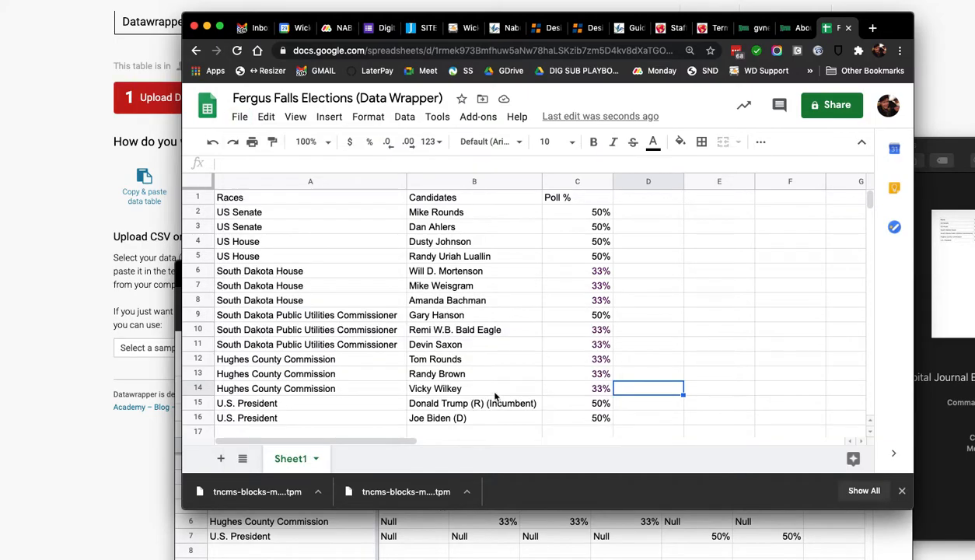
Widen the spreadsheet window and reveal the downloaded Fergus Falls Elections CSV file in the Finder Downloads folder.
left_click_drag(181, 16, 101, 1)
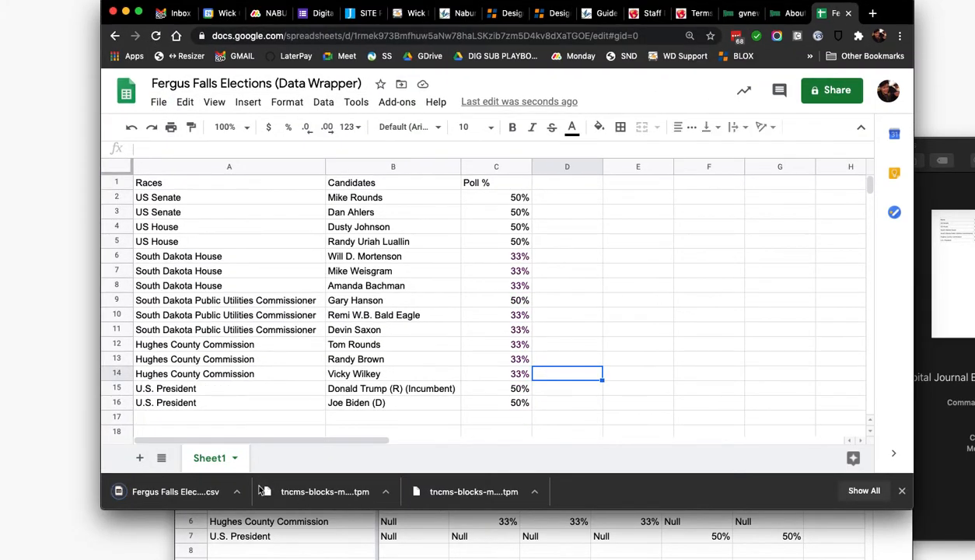
left_click(235, 491)
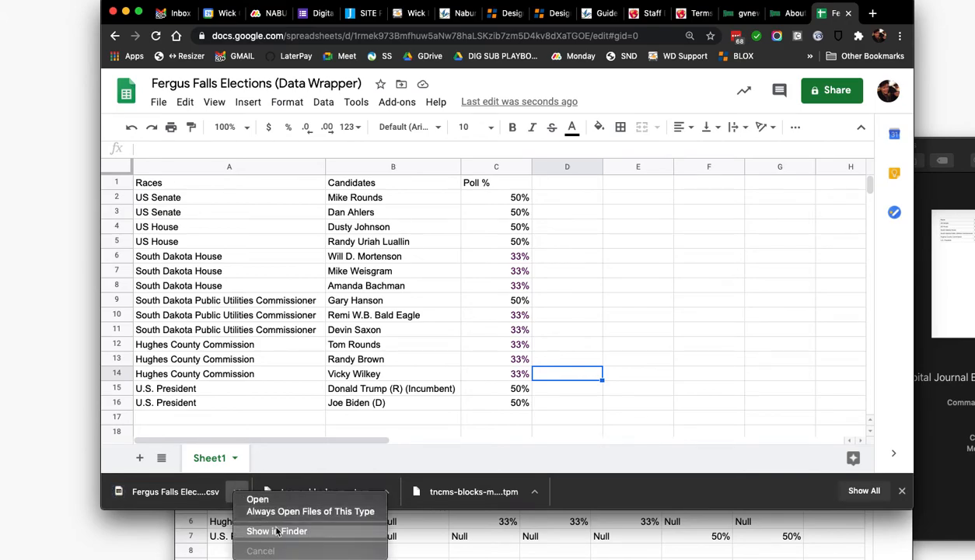
left_click(276, 531)
scroll(808, 448, "down", 5)
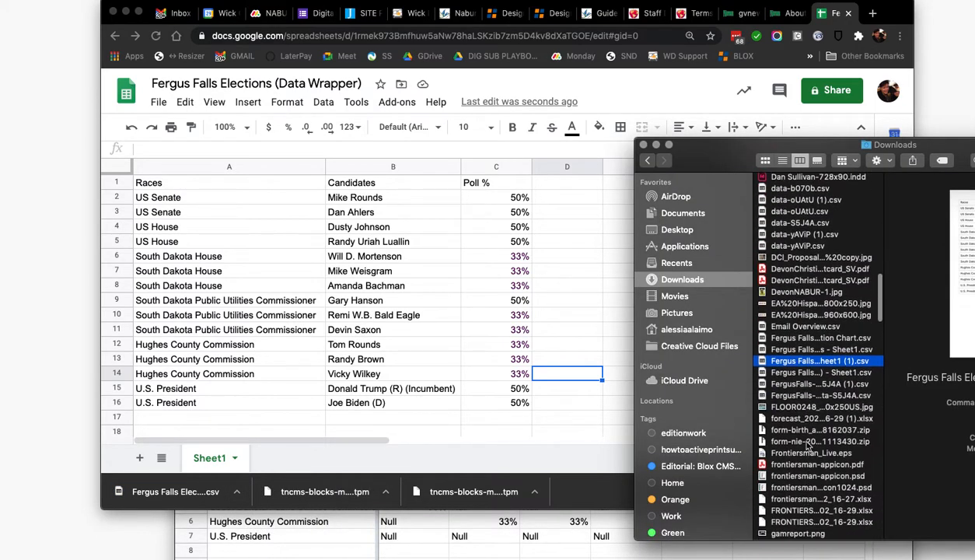
Rename the downloaded CSV file as CapJournal Elections (Data Wrapper).csv.
left_click(820, 362)
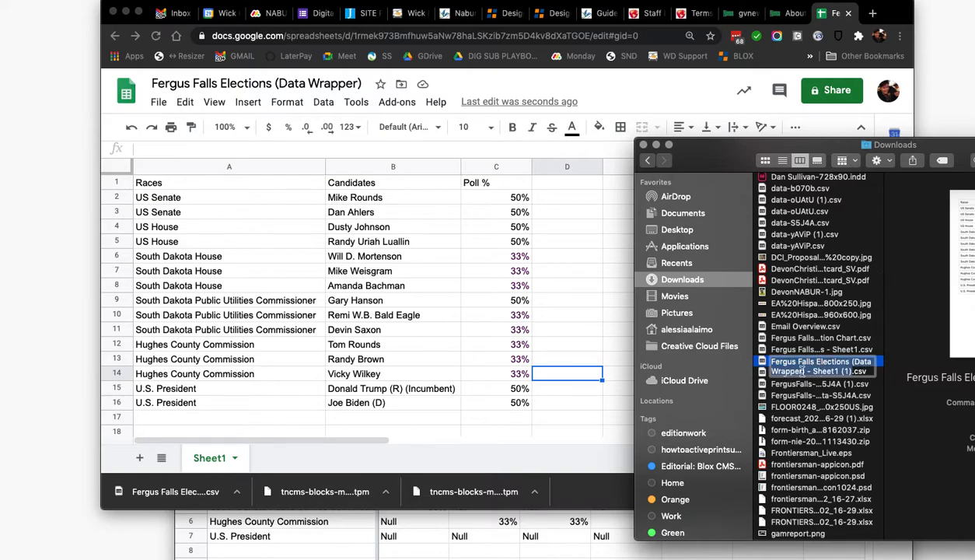
left_click(803, 371)
left_click_drag(817, 364, 719, 349)
type("CapJou")
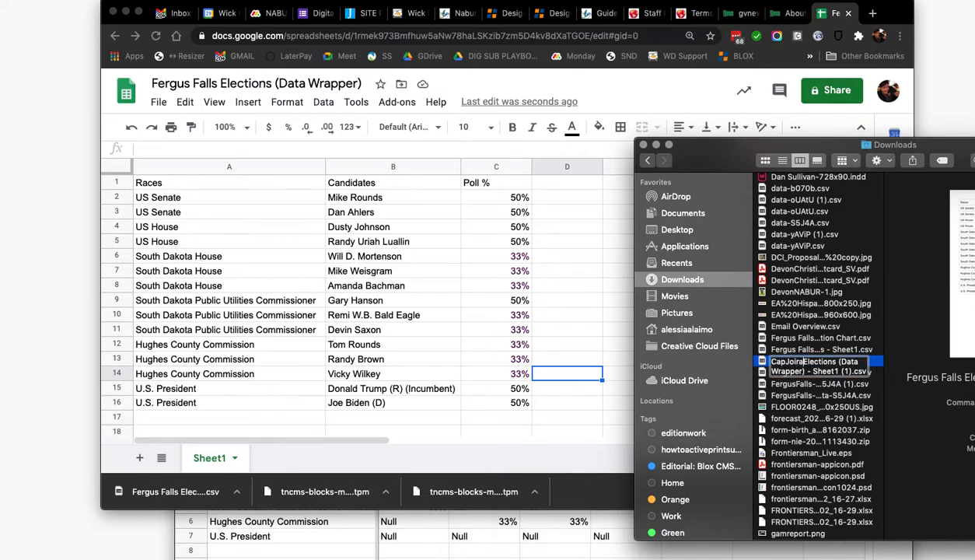
type("rnal")
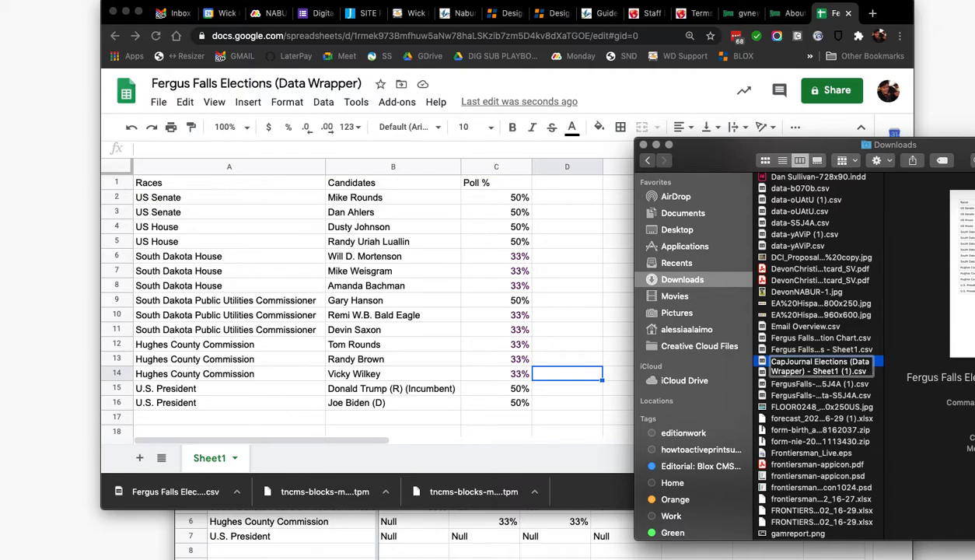
key("BackSpace")
key("BackSpace")
key("BackSpace")
key("Return")
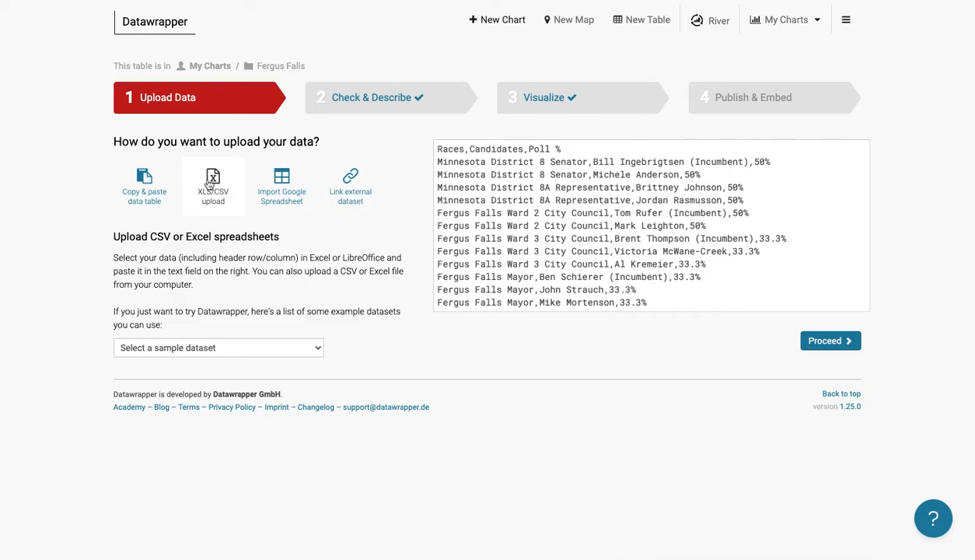
Switch to Datawrapper and upload CapJournal Elections (Data Wrapper).csv from Downloads as the table's data.
left_click(208, 185)
key("c")
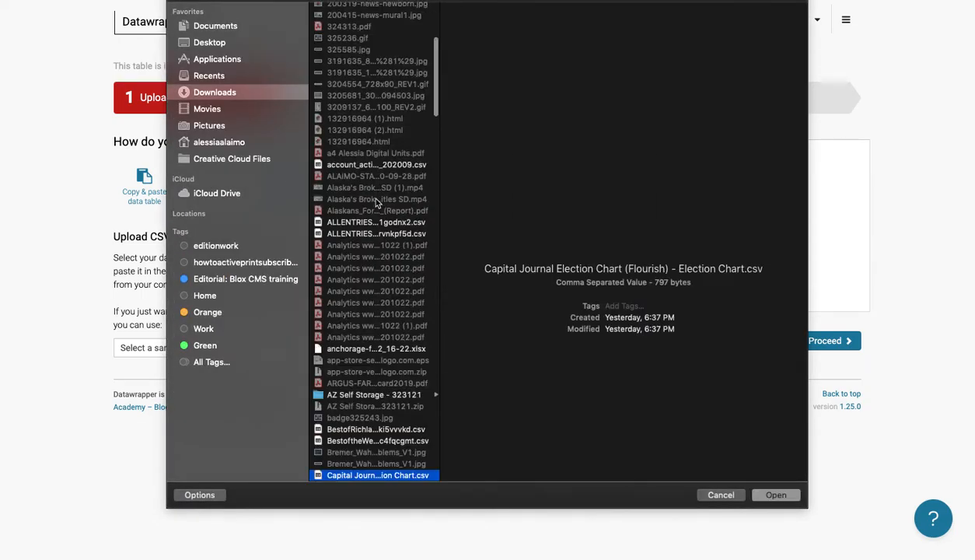
scroll(378, 234, "down", 2)
scroll(378, 234, "down", 3)
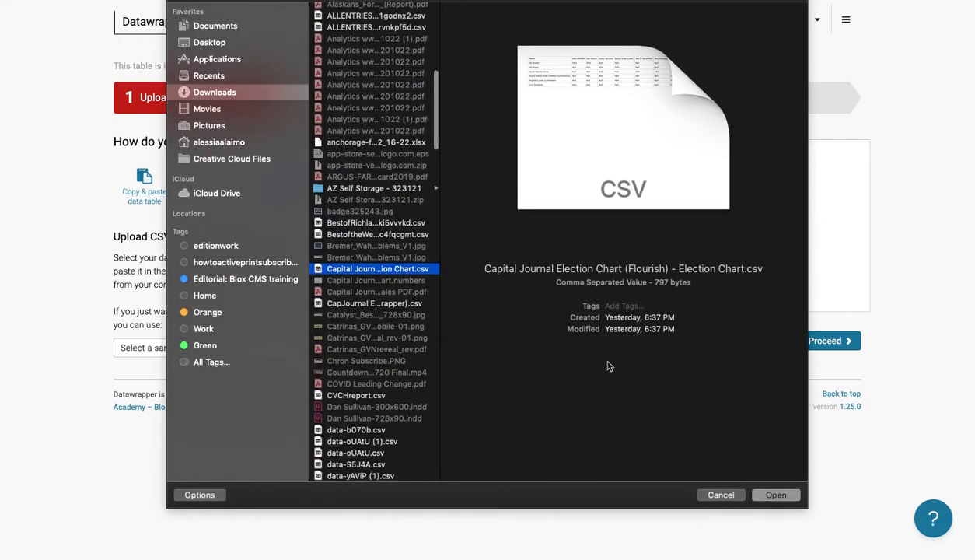
left_click(368, 304)
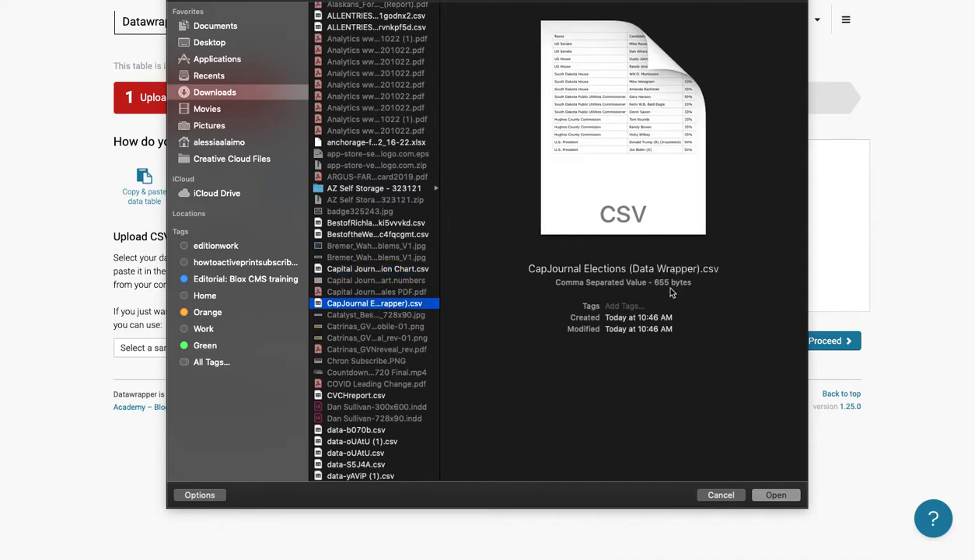
left_click(777, 494)
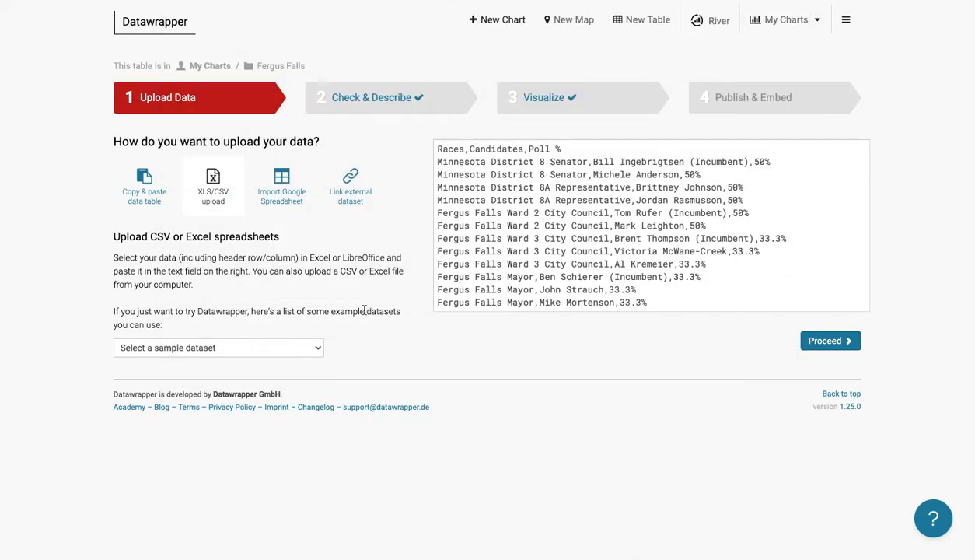
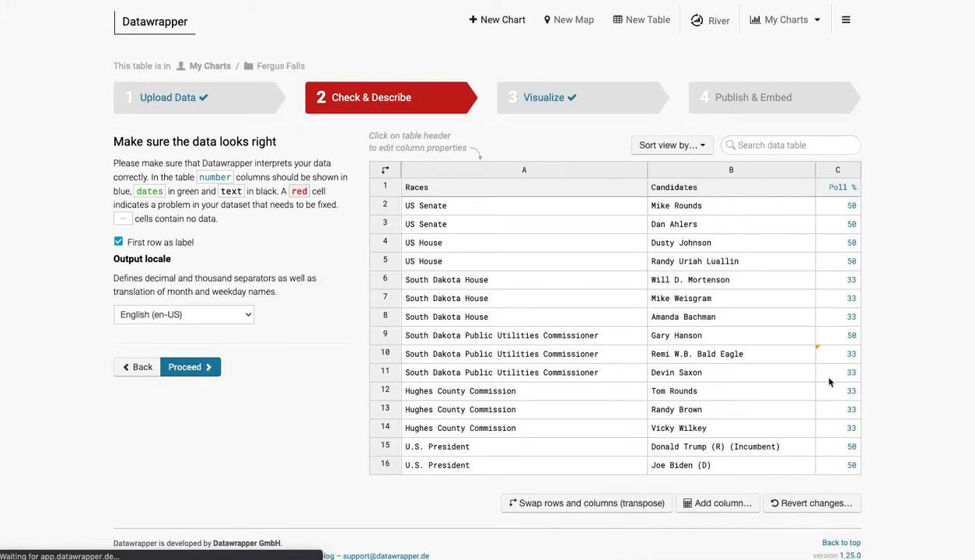
Check the imported Races, Candidates and Poll % columns and continue to the Visualize stage.
scroll(829, 381, "down", 1)
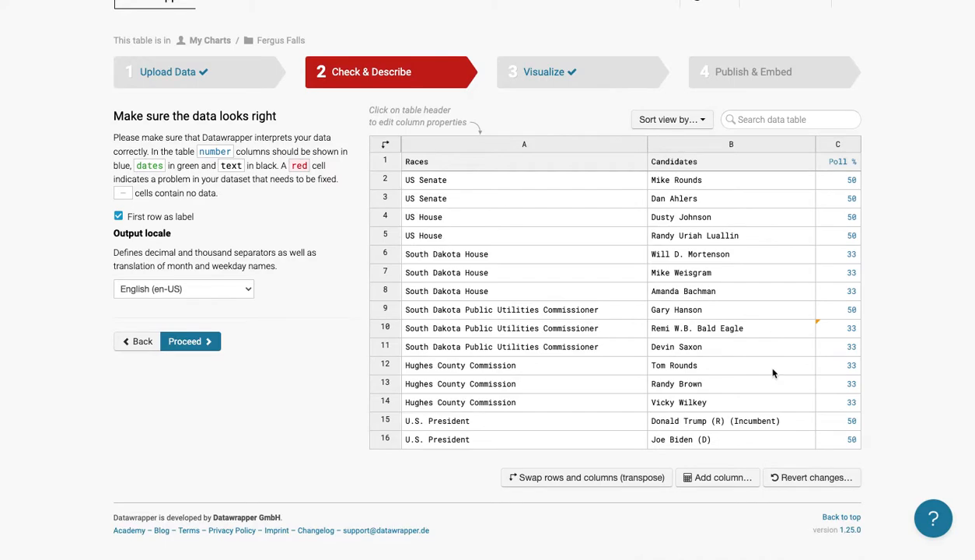
scroll(770, 372, "down", 1)
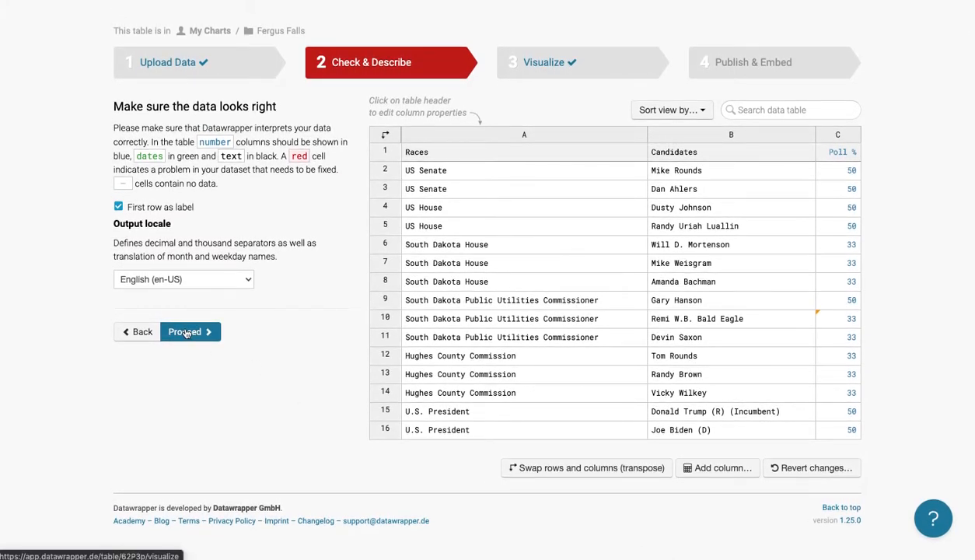
left_click(186, 332)
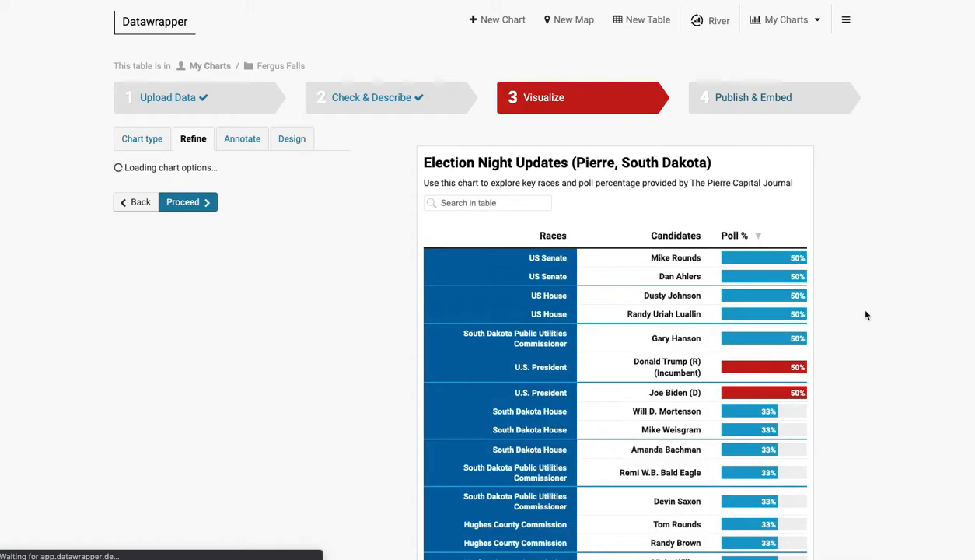
Examine the Election Night Updates table preview, its poll bars and the sorting and layout options.
scroll(866, 314, "down", 3)
scroll(866, 315, "up", 2)
scroll(866, 315, "down", 1)
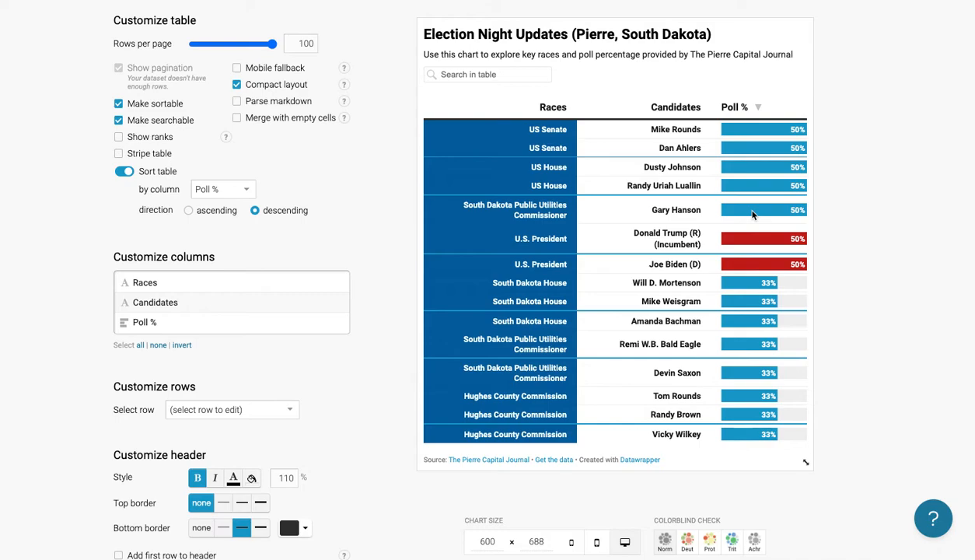
mouse_move(752, 214)
mouse_move(779, 271)
scroll(337, 257, "up", 3)
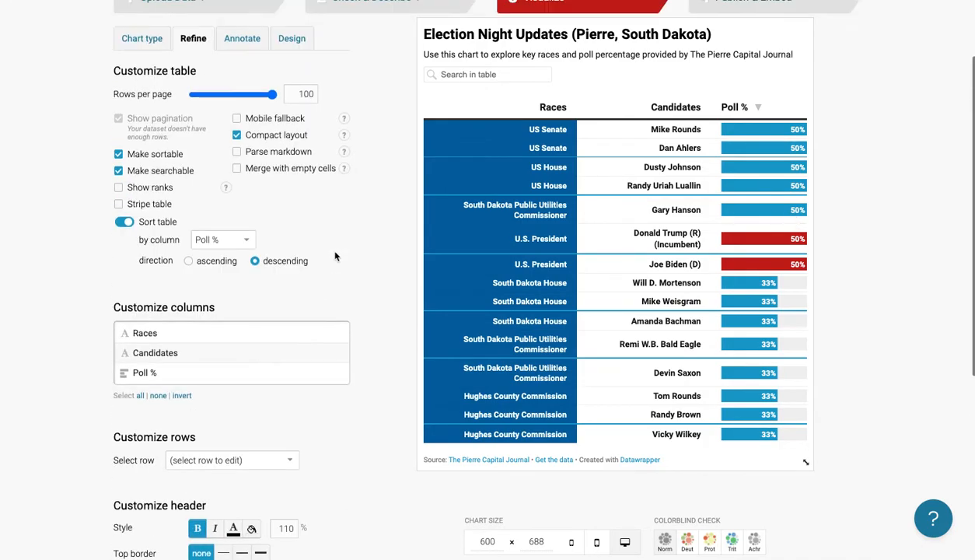
scroll(272, 365, "down", 2)
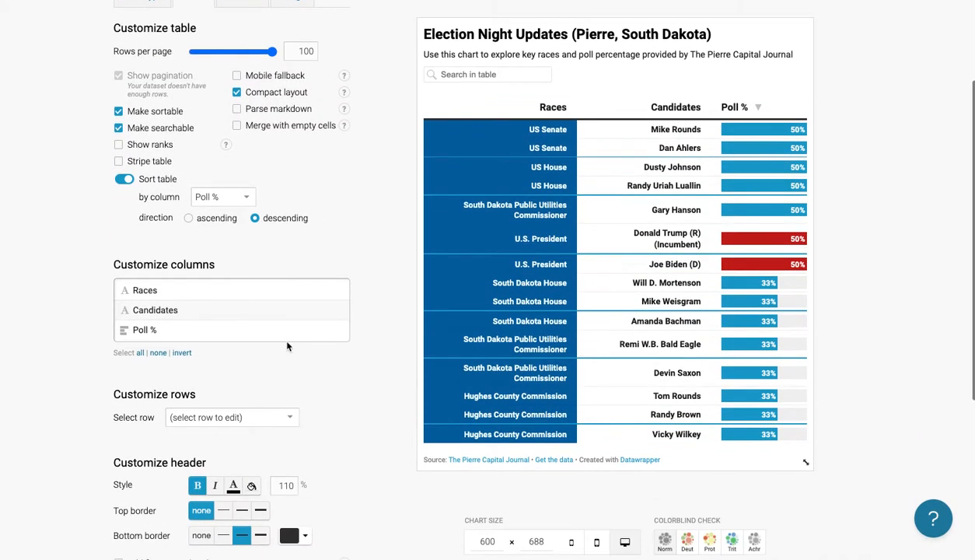
For the Poll % column, expand the text and background colour lists and base the category cell colours on Candidates.
left_click(268, 327)
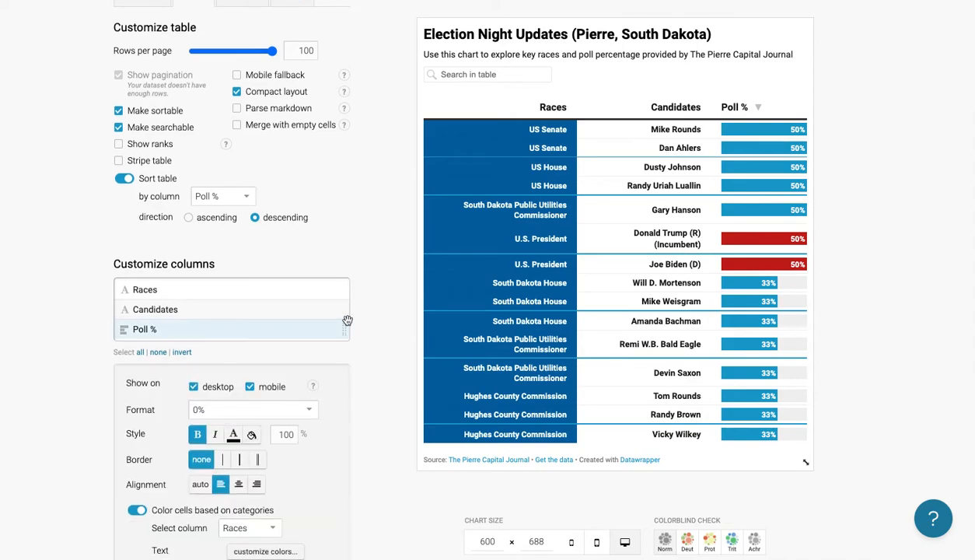
scroll(294, 320, "down", 5)
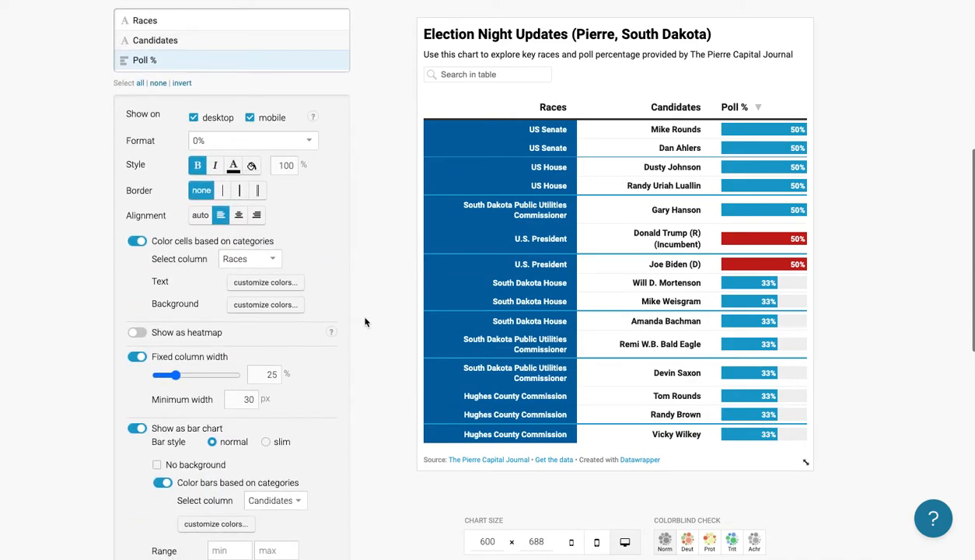
left_click(264, 307)
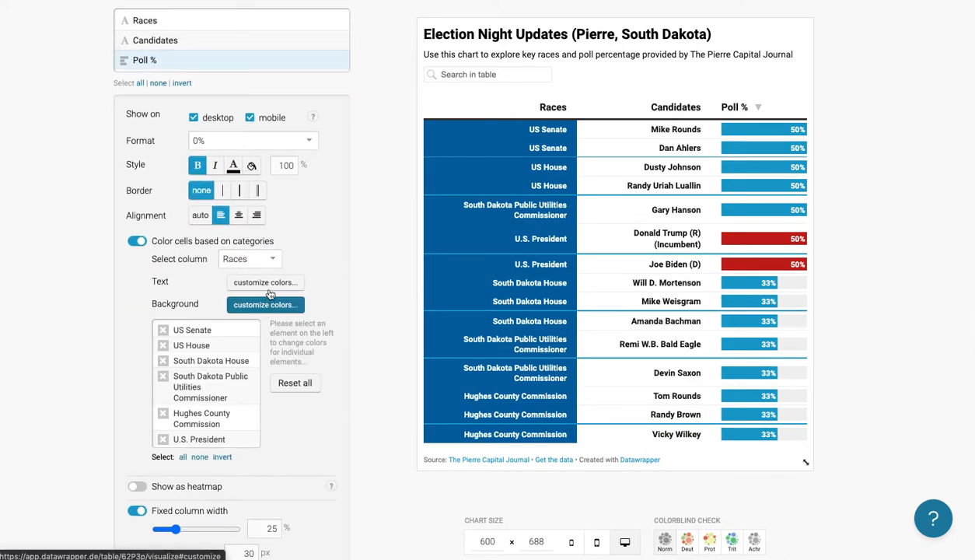
left_click(266, 283)
scroll(321, 325, "down", 5)
scroll(321, 323, "up", 5)
left_click(263, 247)
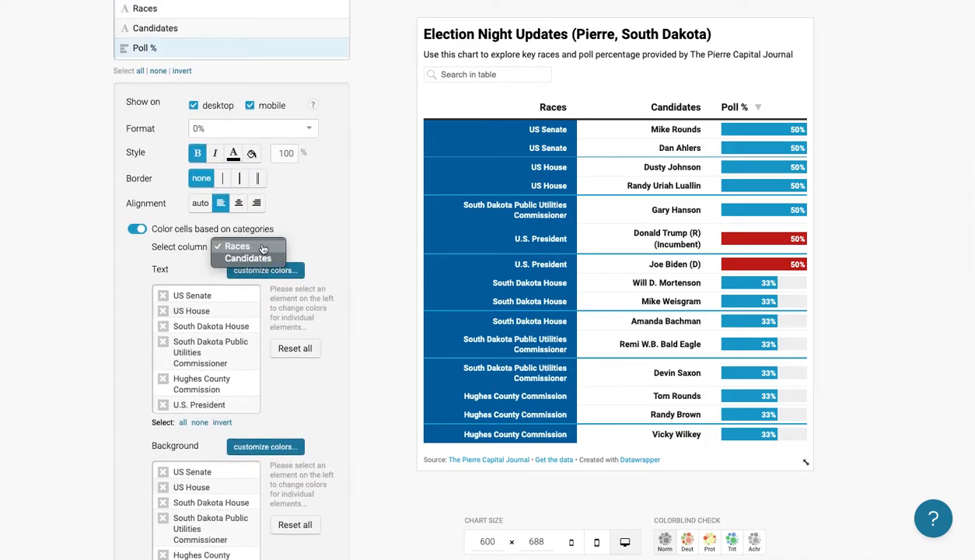
left_click(263, 257)
scroll(314, 345, "down", 2)
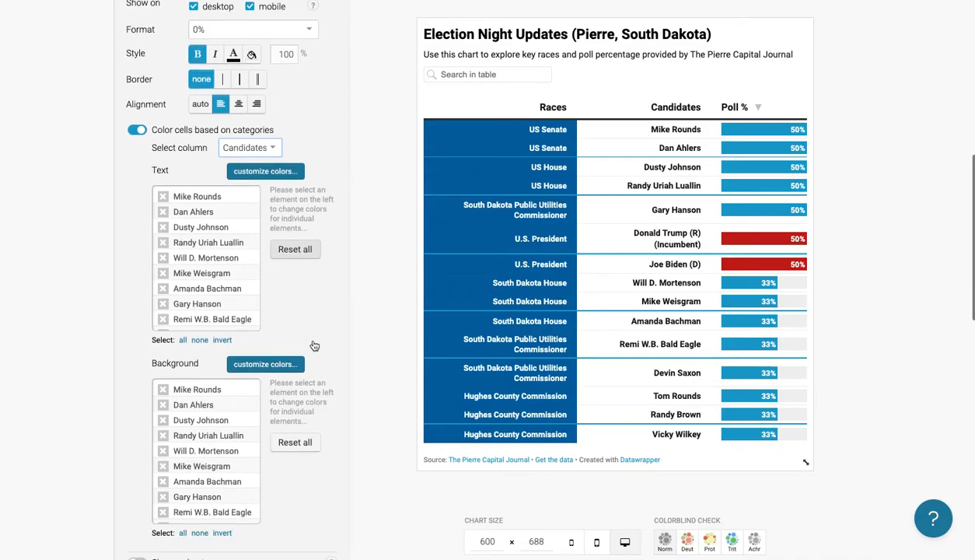
scroll(314, 345, "down", 2)
scroll(314, 345, "up", 4)
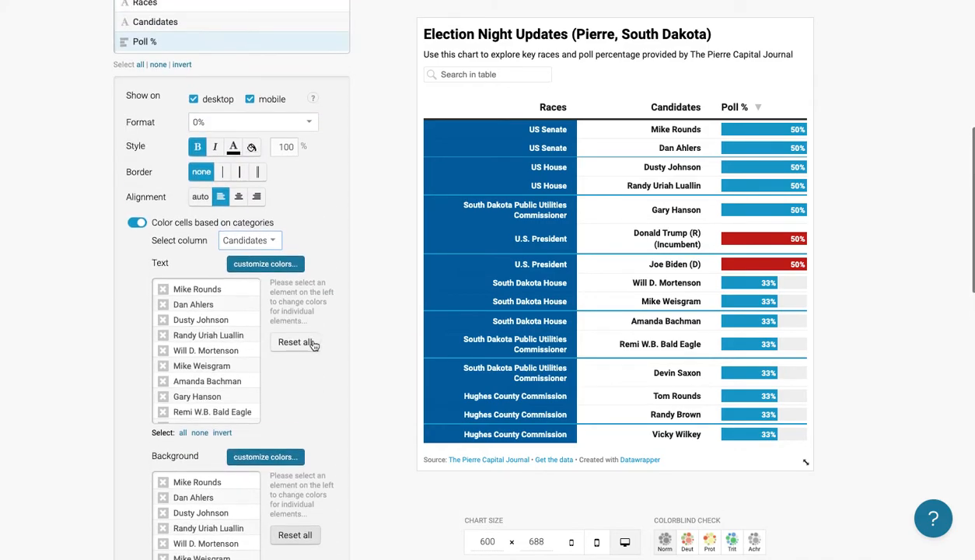
scroll(314, 345, "up", 3)
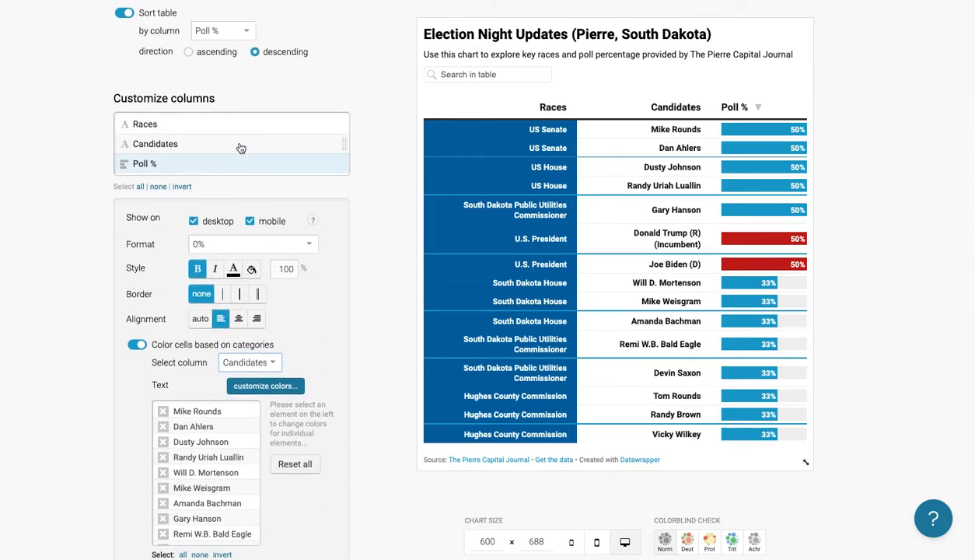
For the Candidates column, base the category cell colours on the Candidates column instead of Races.
left_click(241, 149)
scroll(329, 352, "down", 6)
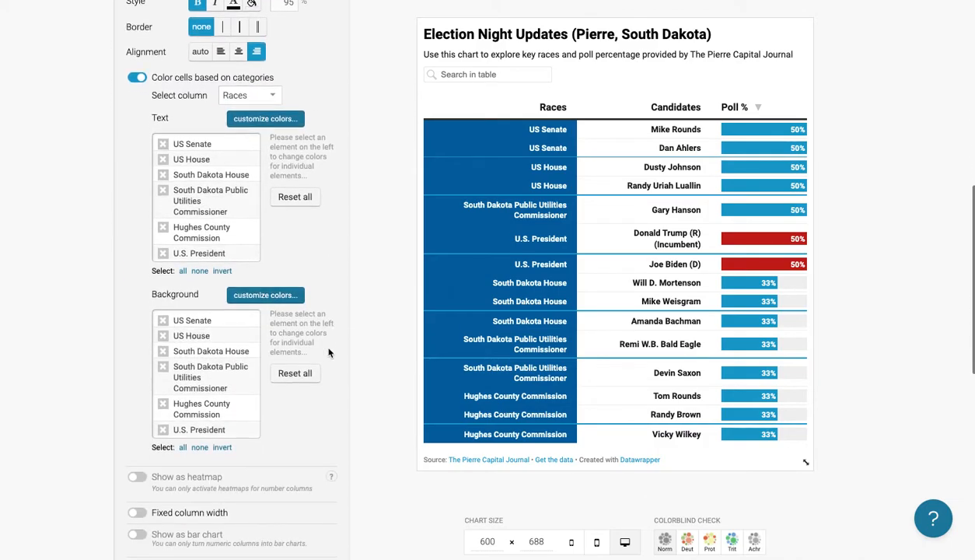
scroll(328, 352, "down", 3)
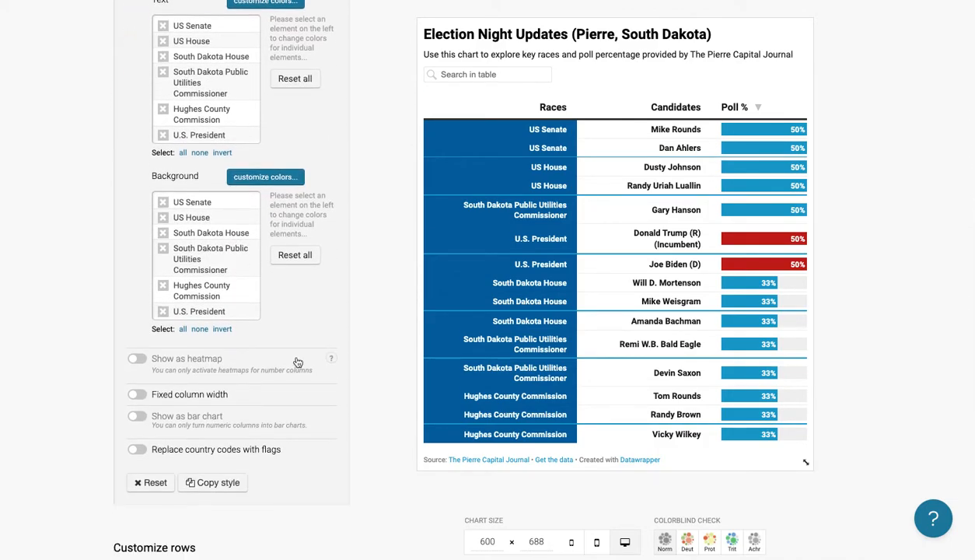
scroll(298, 364, "down", 5)
scroll(306, 399, "down", 4)
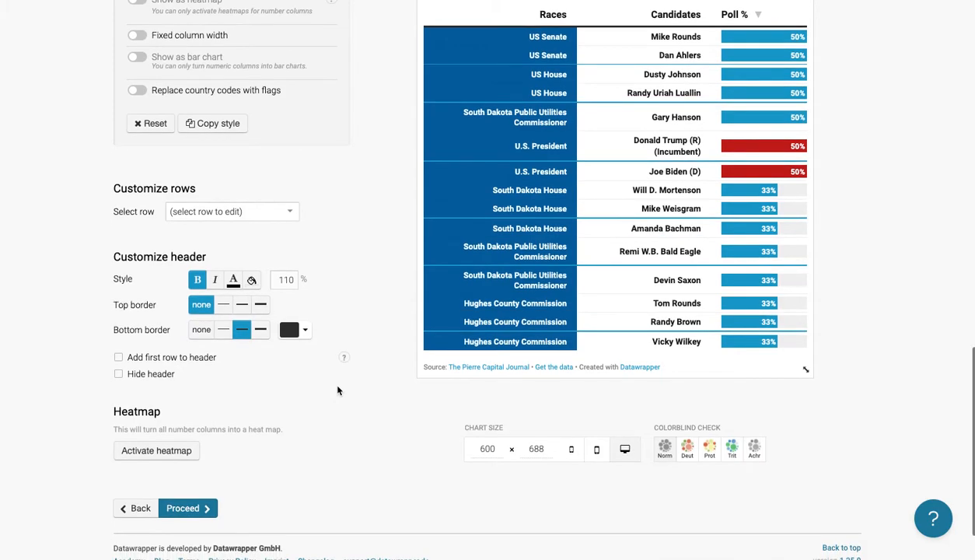
scroll(338, 389, "up", 10)
scroll(338, 390, "up", 2)
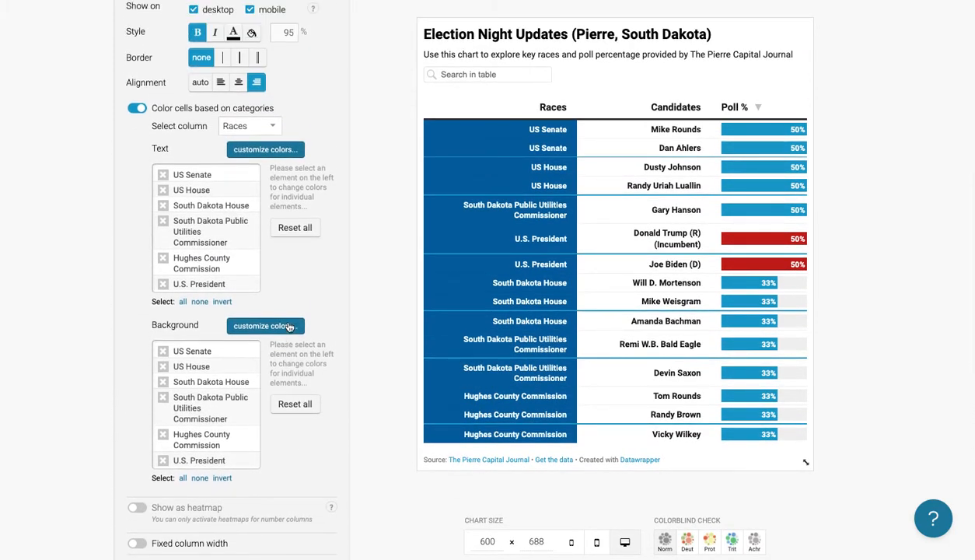
scroll(257, 137, "up", 2)
left_click(253, 176)
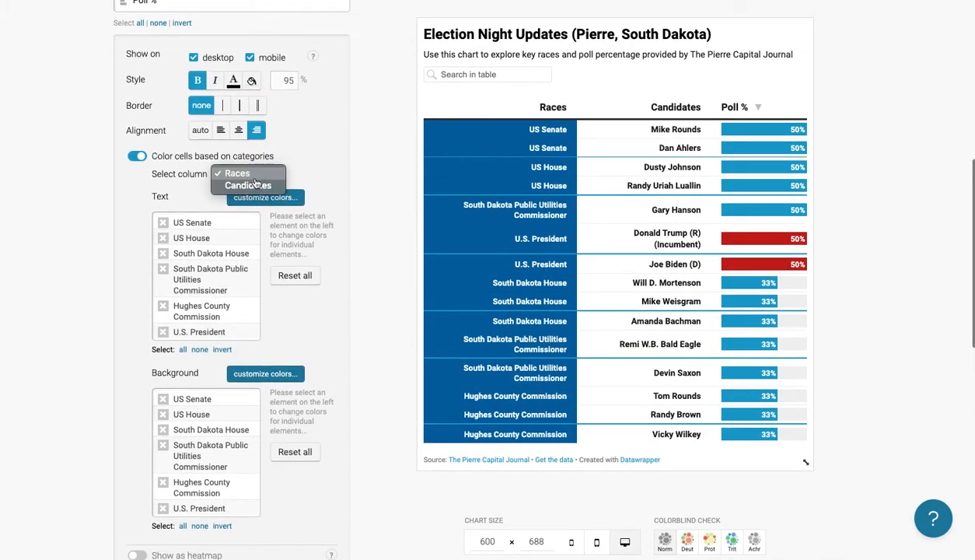
left_click(253, 185)
scroll(233, 311, "down", 4)
scroll(230, 318, "down", 3)
scroll(227, 315, "up", 3)
scroll(226, 102, "up", 4)
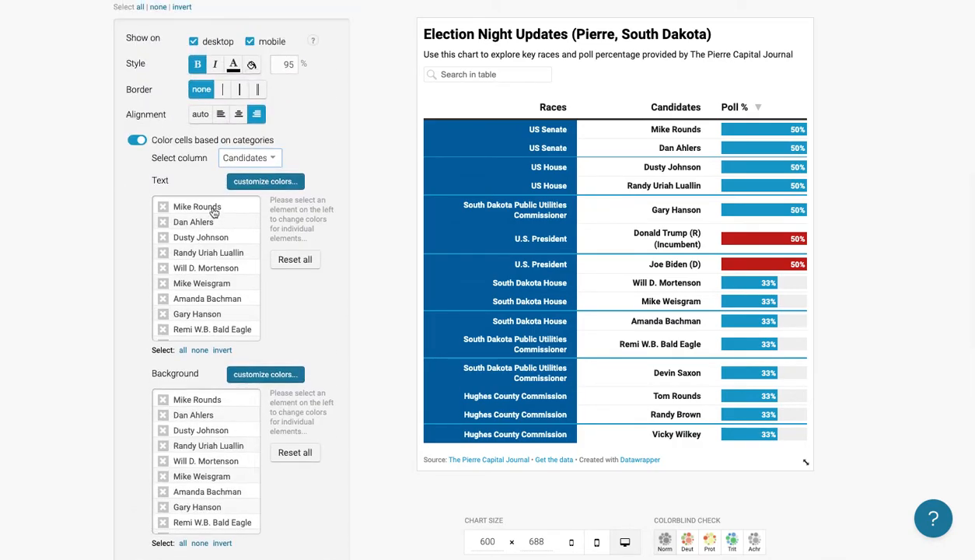
Set the background of the first US Senate candidate's cell in the Candidates column to red #c71e1d.
scroll(214, 212, "down", 5)
scroll(208, 389, "down", 4)
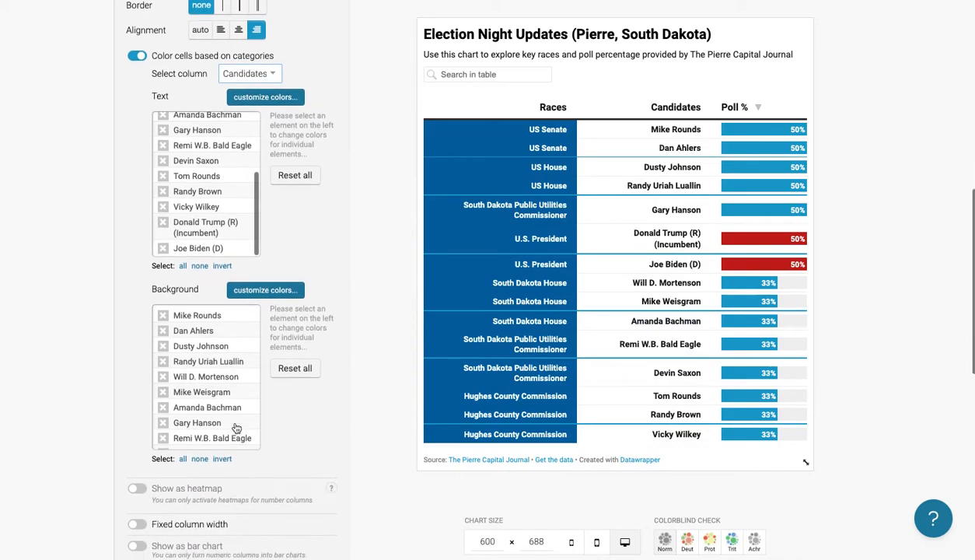
scroll(218, 293, "down", 2)
scroll(218, 293, "up", 2)
left_click(220, 254)
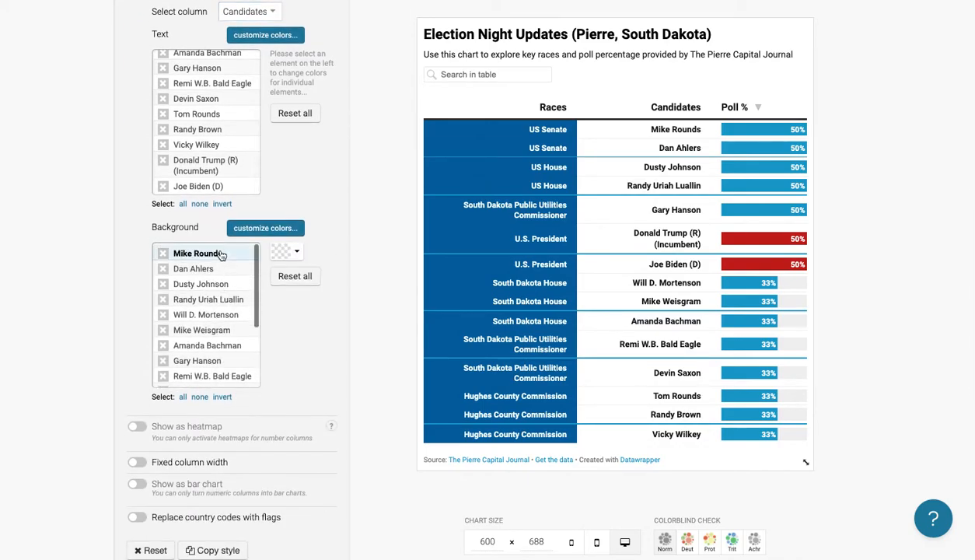
left_click(293, 257)
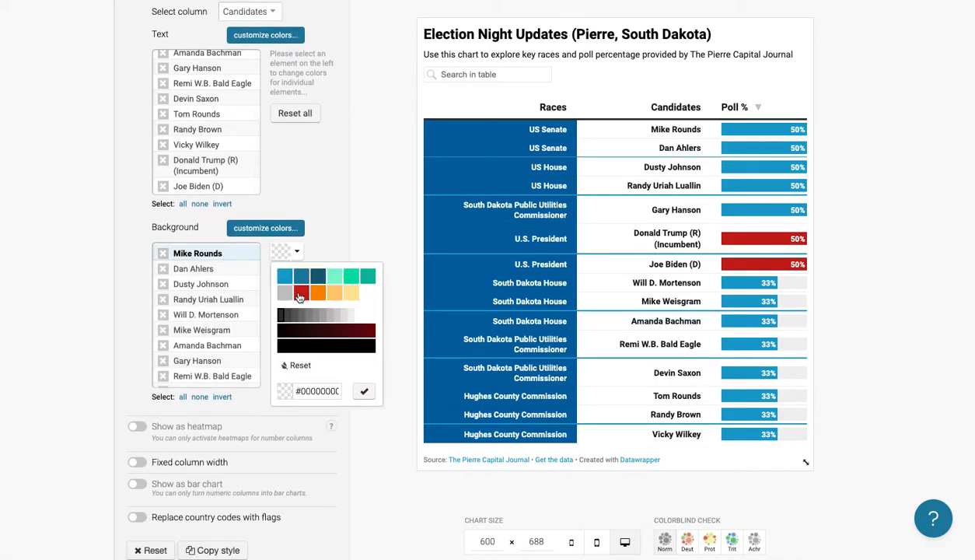
left_click(300, 294)
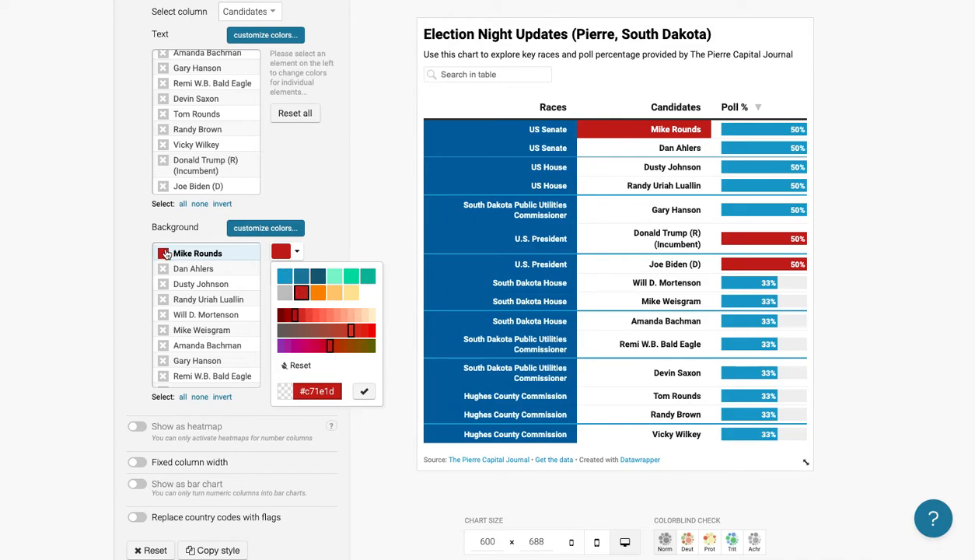
Reset all background colours in the Candidates column's category cell colouring.
left_click(166, 254)
left_click(294, 276)
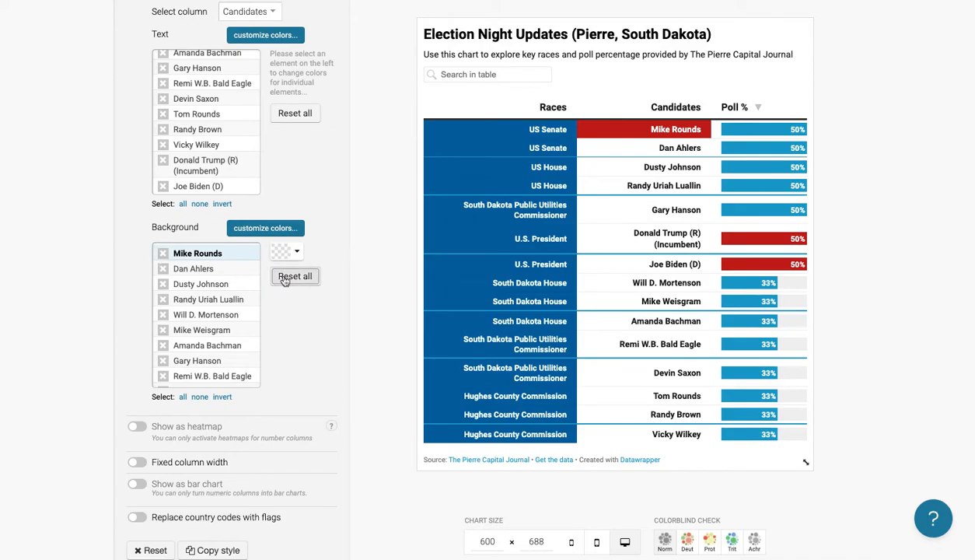
Select the Poll % column for customization and expand the category colour list of its bar chart.
scroll(311, 319, "up", 2)
scroll(307, 326, "up", 1)
scroll(300, 372, "down", 1)
scroll(287, 357, "up", 3)
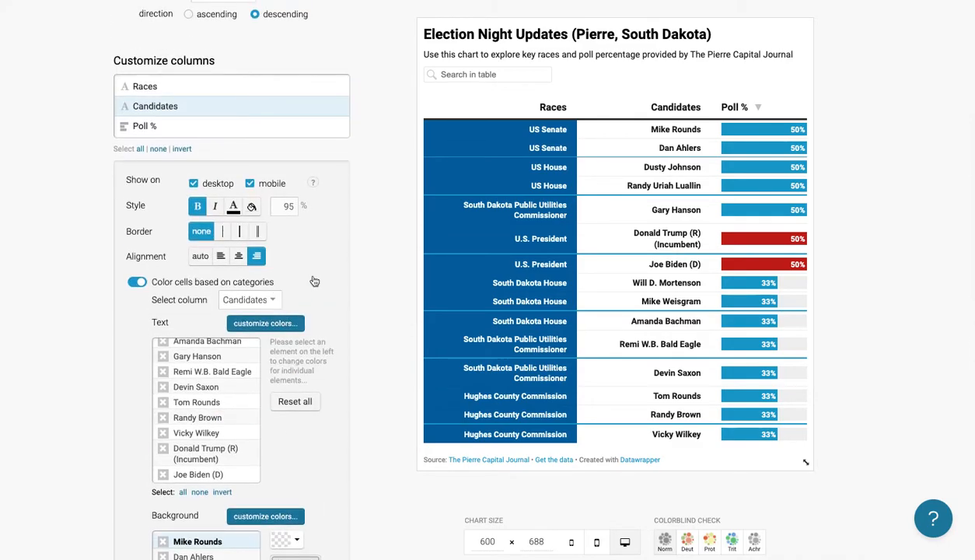
scroll(256, 278, "up", 1)
left_click(144, 233)
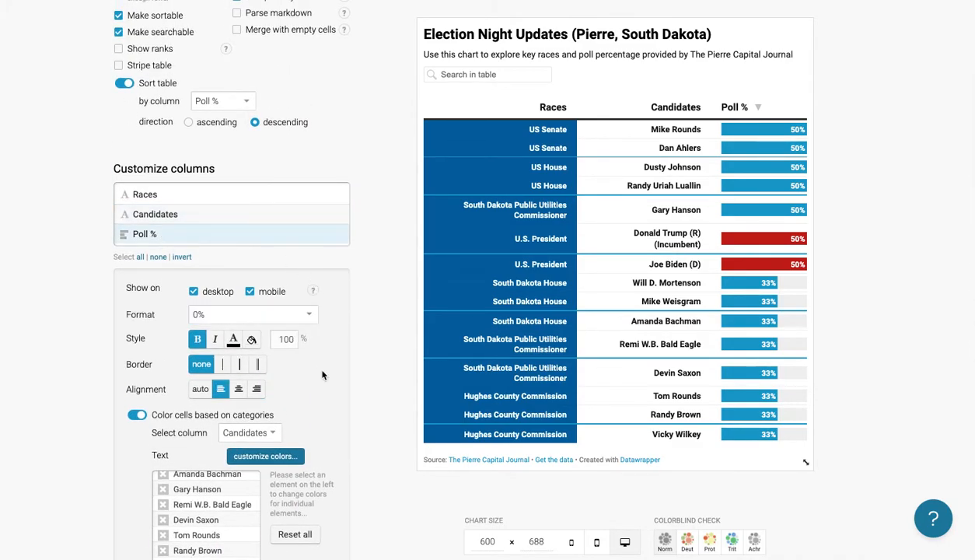
scroll(322, 376, "down", 6)
scroll(322, 375, "down", 4)
scroll(322, 375, "up", 2)
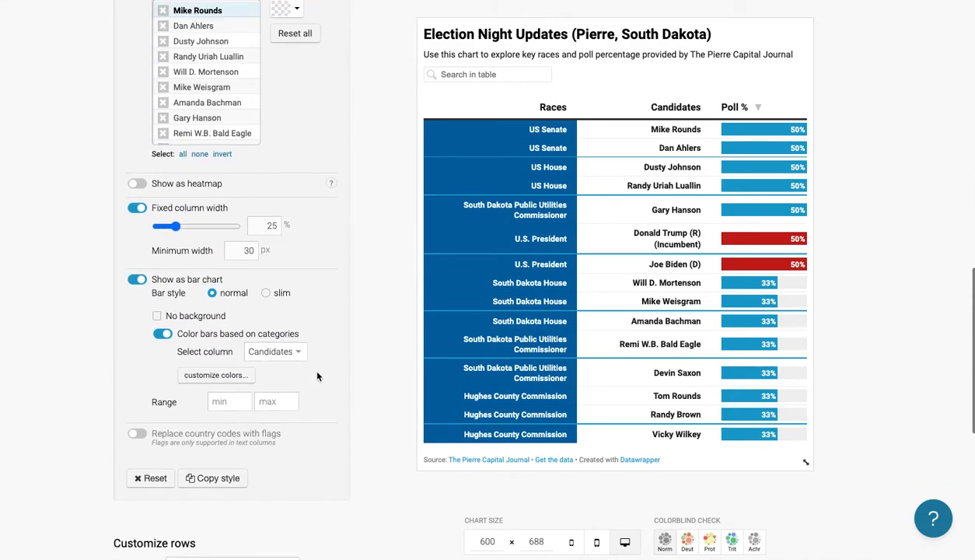
left_click(246, 377)
Switch the Poll % column's category cell colouring off and back on, and reset all its text and background colours.
scroll(339, 346, "up", 4)
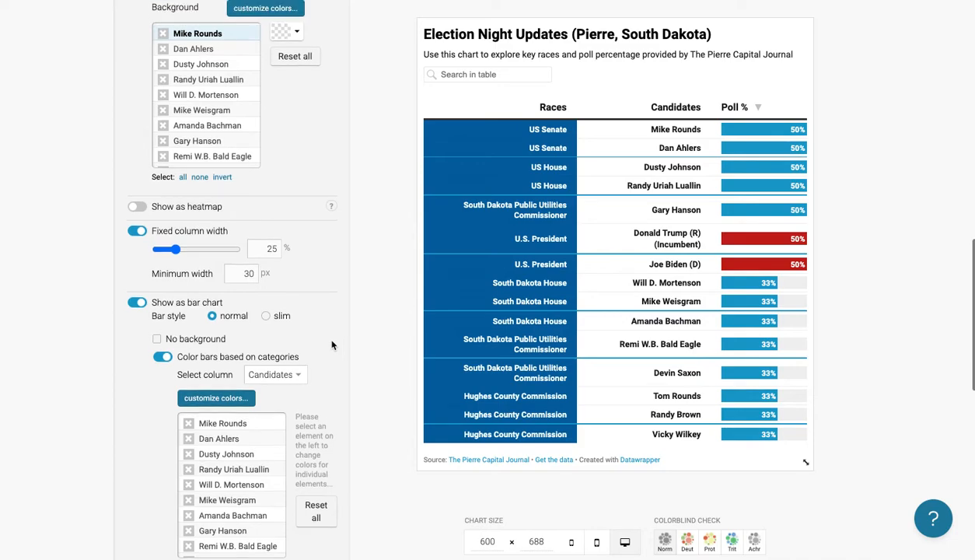
scroll(332, 344, "up", 4)
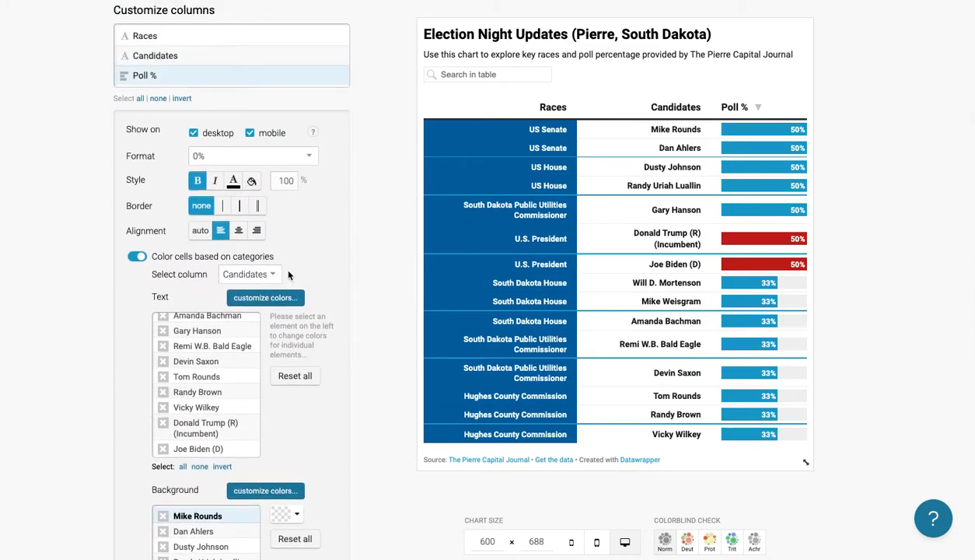
scroll(284, 268, "up", 1)
scroll(311, 311, "down", 3)
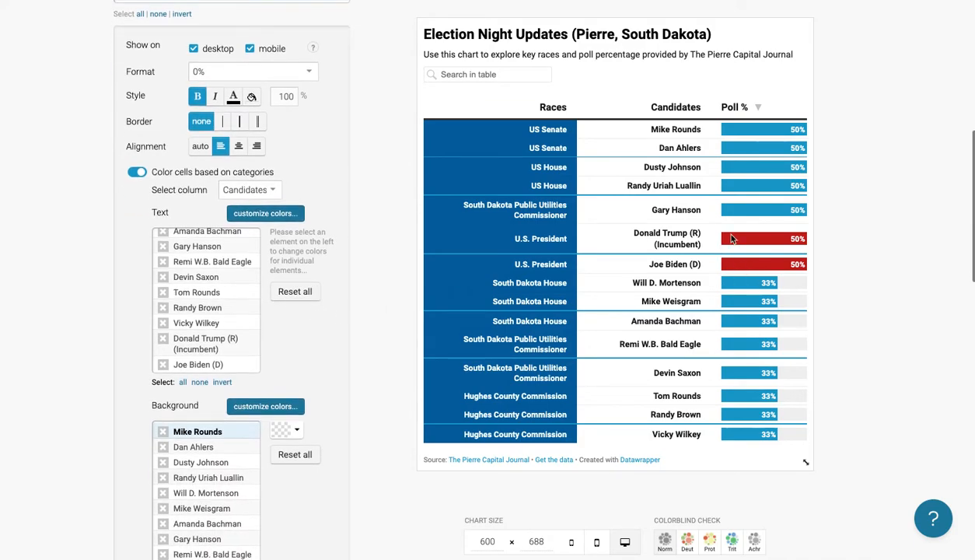
scroll(264, 180, "up", 4)
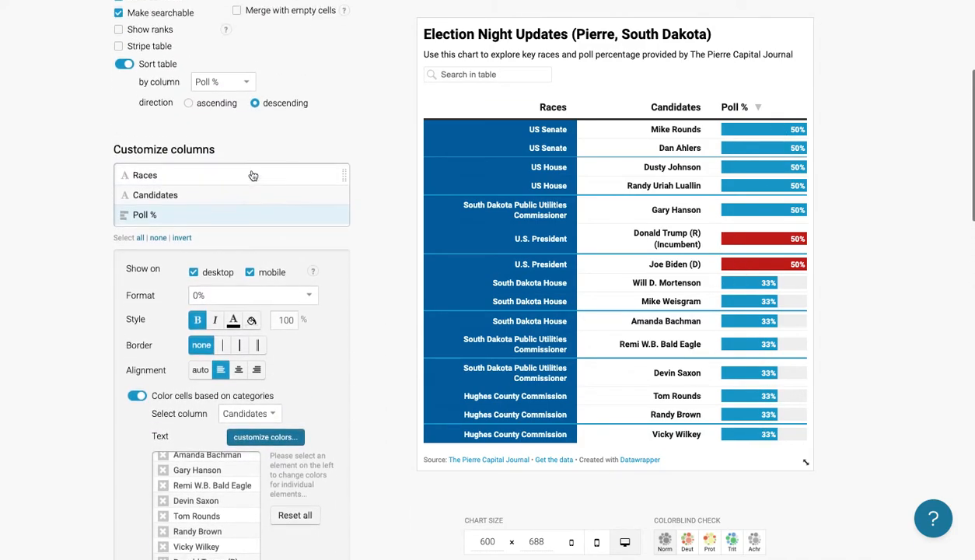
scroll(311, 269, "down", 2)
scroll(326, 271, "down", 1)
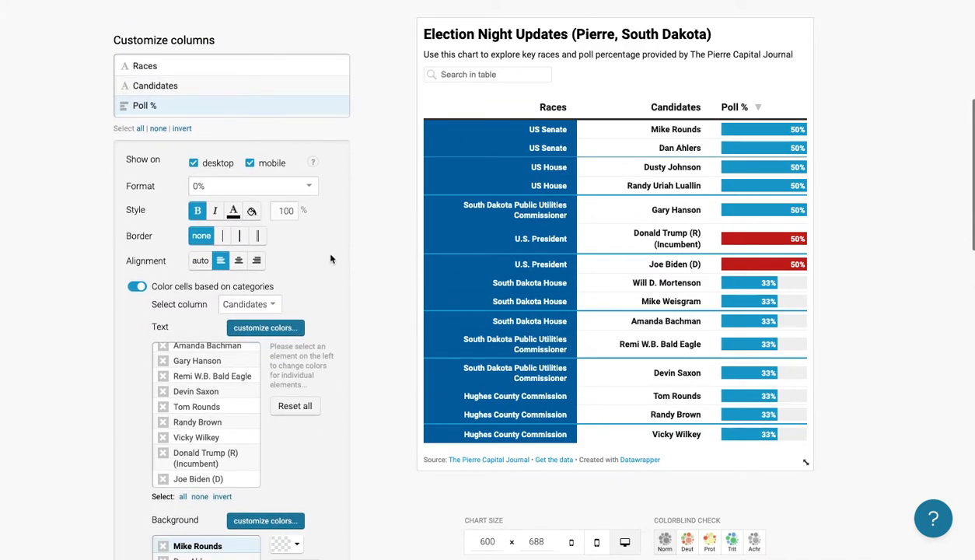
left_click(138, 287)
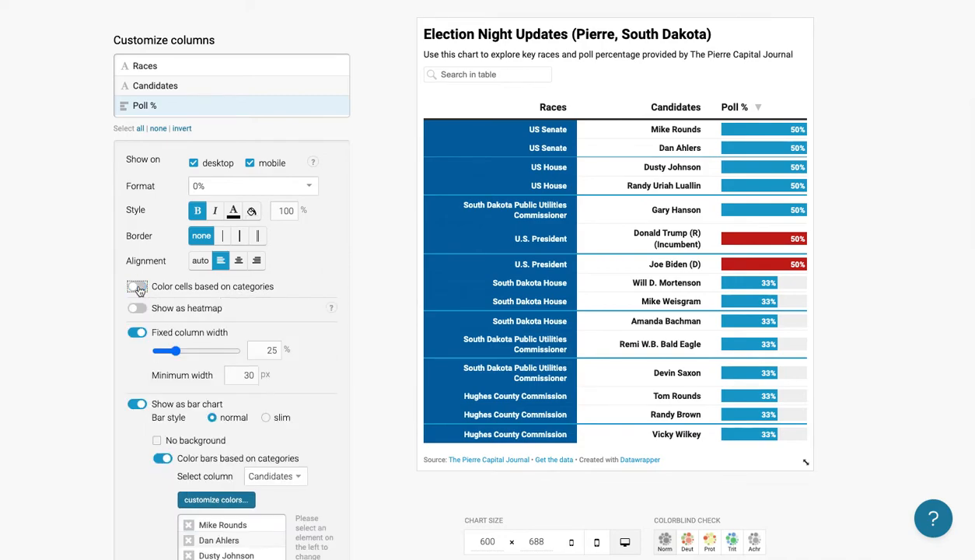
left_click(137, 289)
scroll(333, 318, "down", 2)
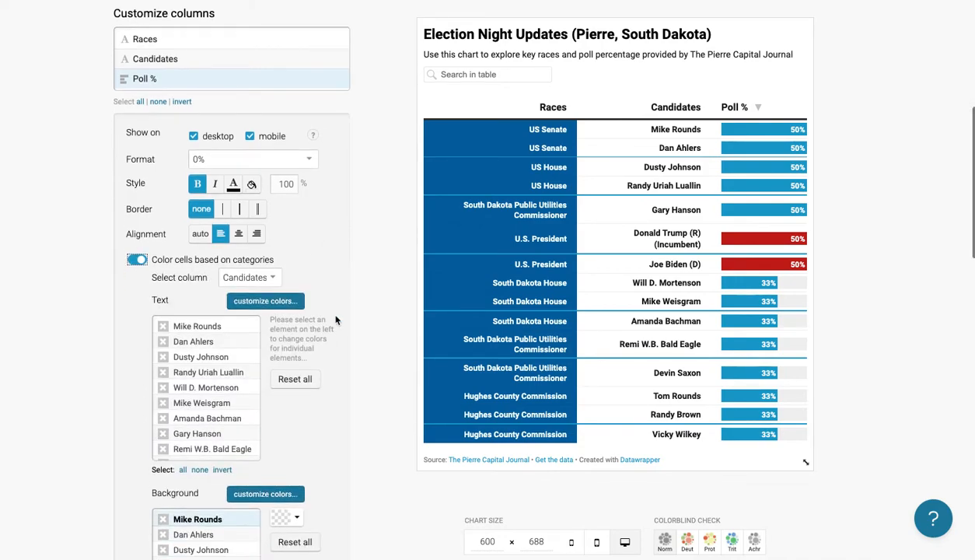
scroll(307, 335, "down", 7)
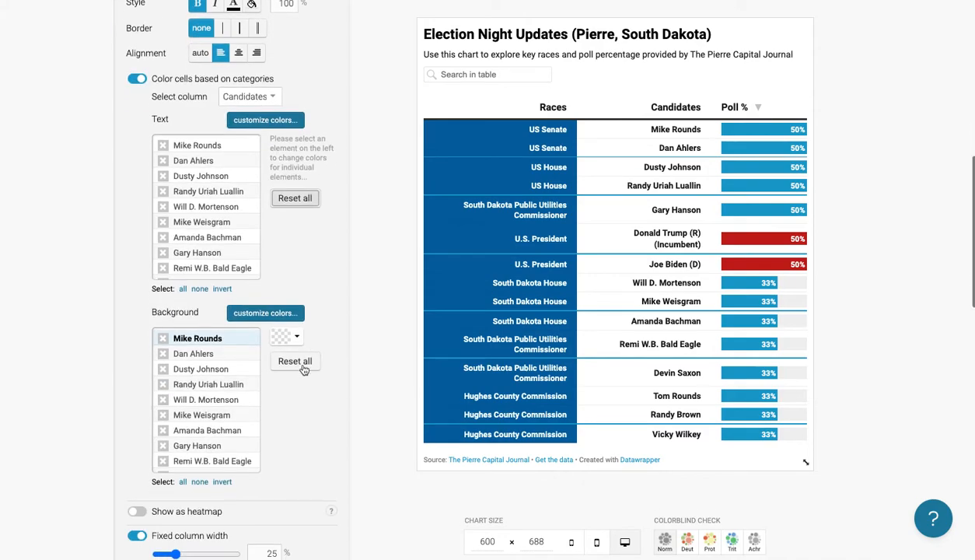
scroll(329, 355, "down", 1)
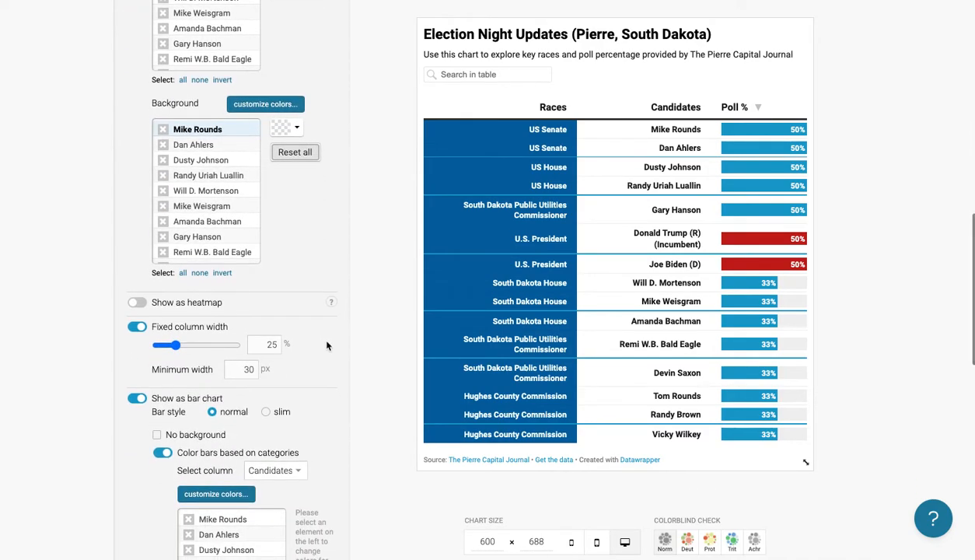
Switch the Poll % bars' colour category to Races and back to Candidates, and reset all bar colours.
scroll(326, 346, "down", 3)
left_click(274, 357)
left_click(276, 345)
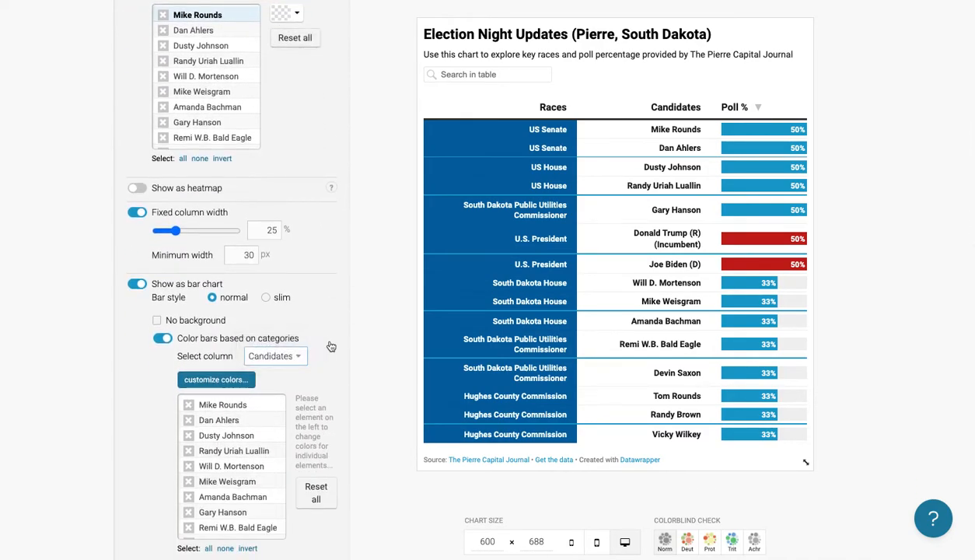
left_click(321, 344)
left_click(282, 202)
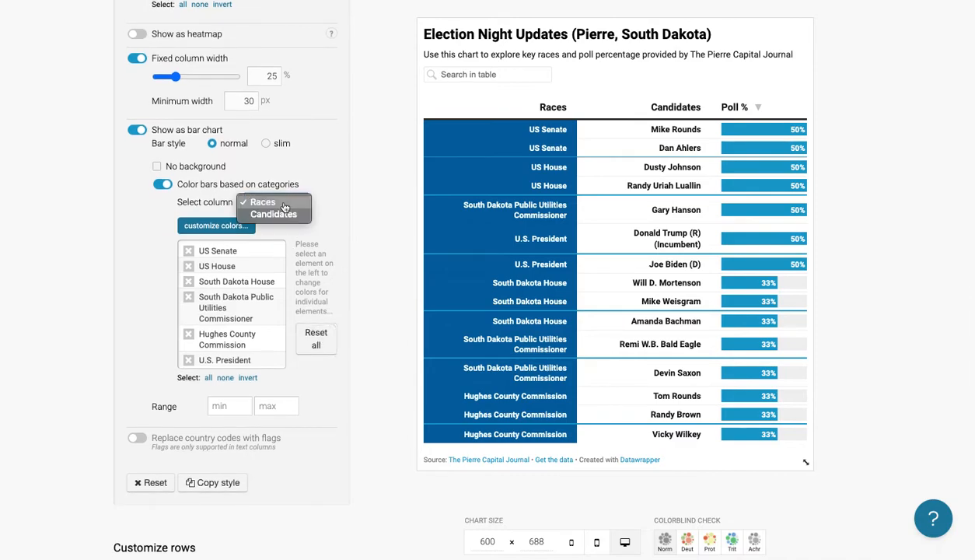
left_click(281, 215)
left_click(312, 344)
scroll(314, 335, "down", 2)
scroll(314, 335, "up", 3)
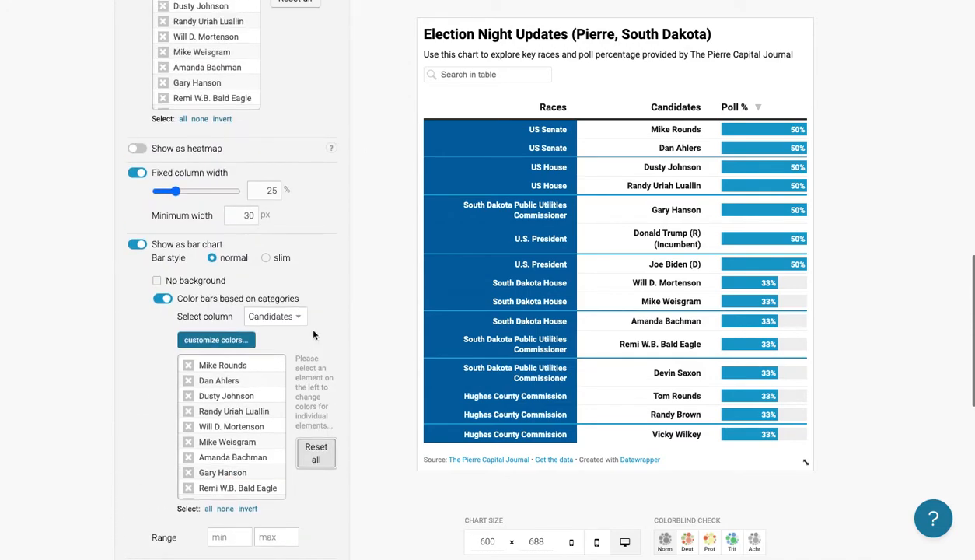
Try the No background option on the Poll % bars and turn it off again.
scroll(318, 280, "down", 2)
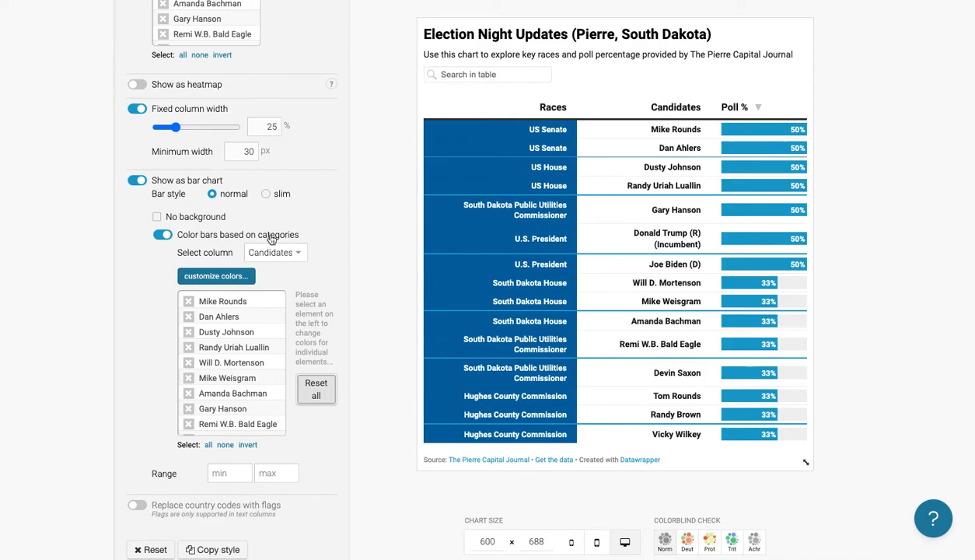
left_click(189, 220)
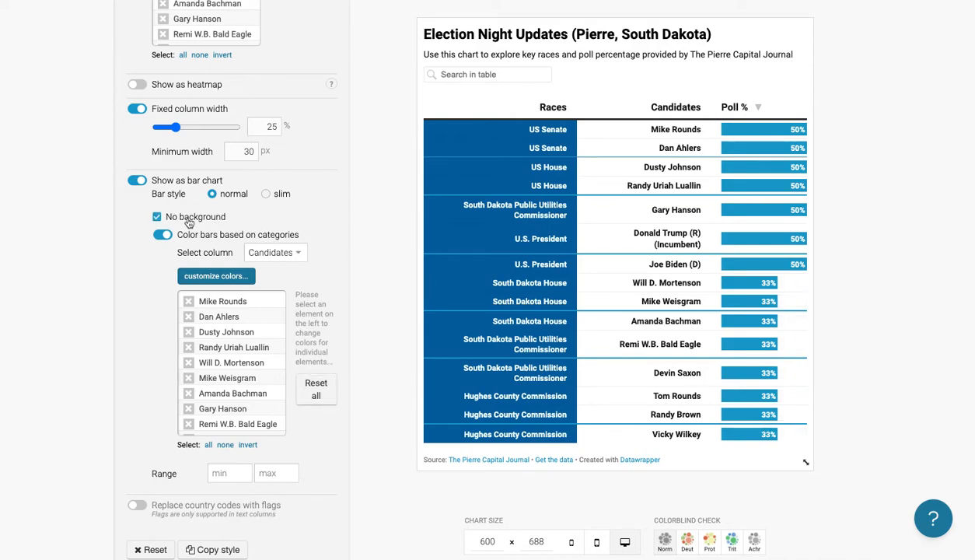
left_click(189, 220)
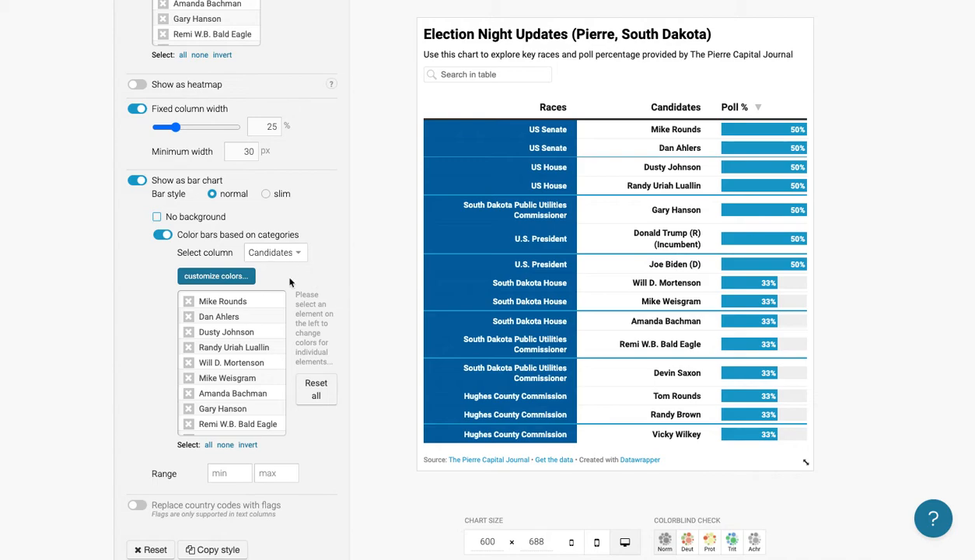
Set the Poll % bars of both US Senate candidates to red #c71e1d.
left_click(230, 304)
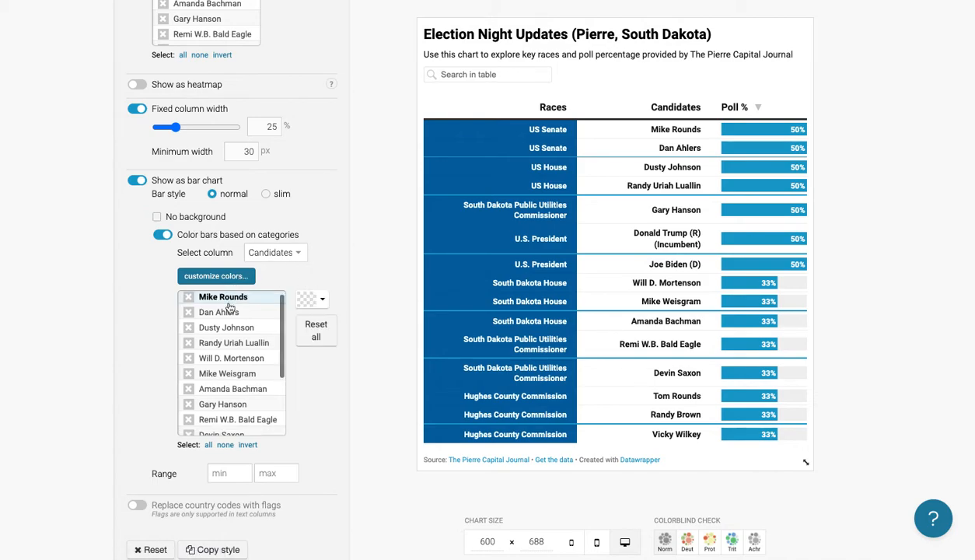
left_click(313, 299)
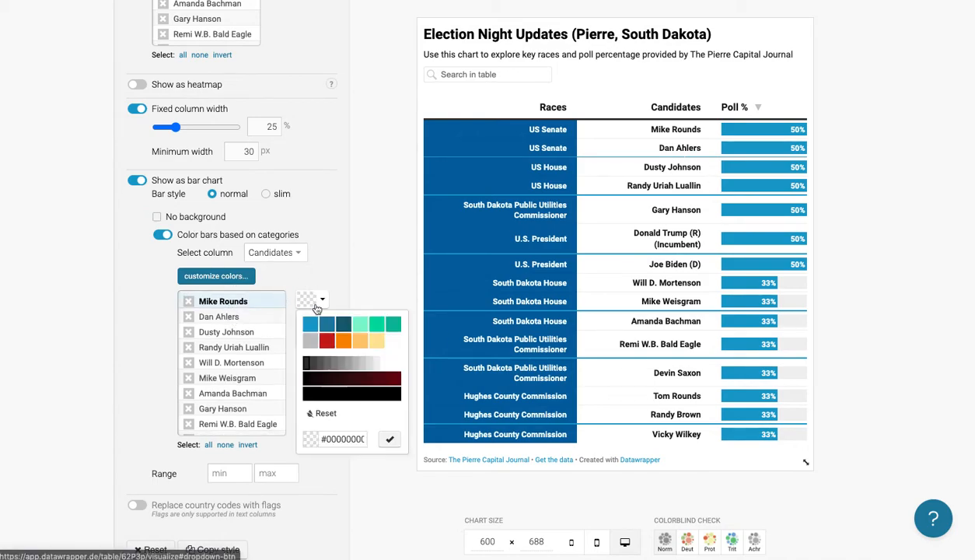
left_click(326, 334)
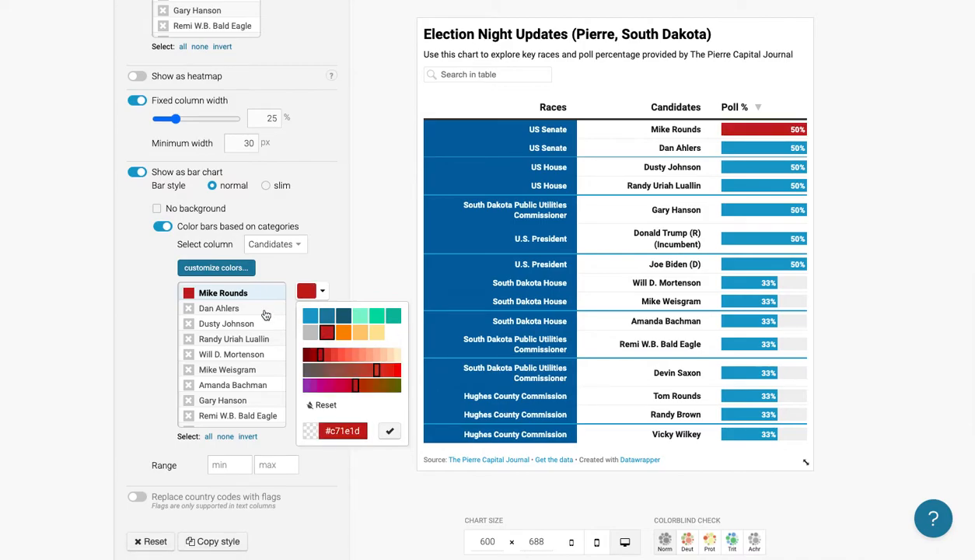
left_click(261, 309)
left_click(317, 292)
left_click(327, 335)
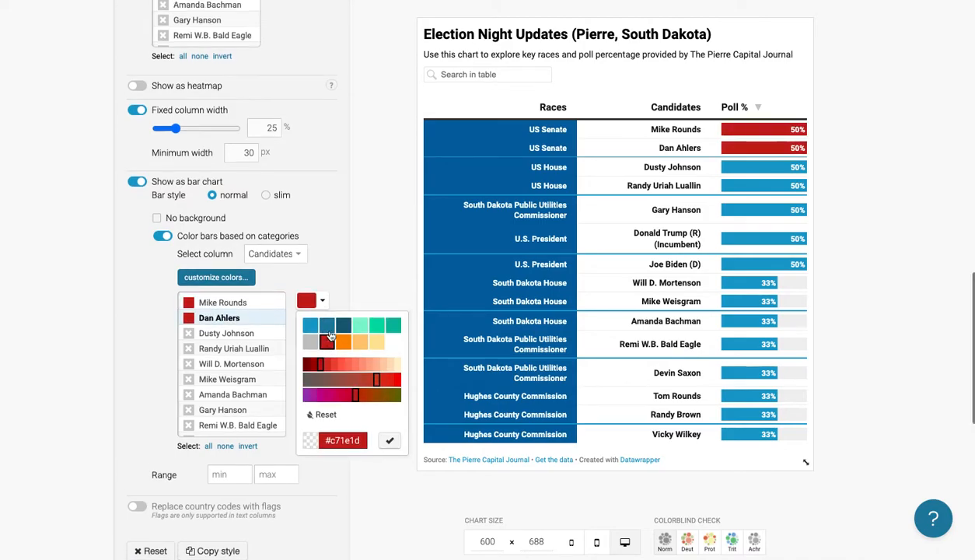
Set the Poll % bars of both US House candidates to red #c71e1d.
left_click(233, 338)
left_click(314, 305)
left_click(326, 345)
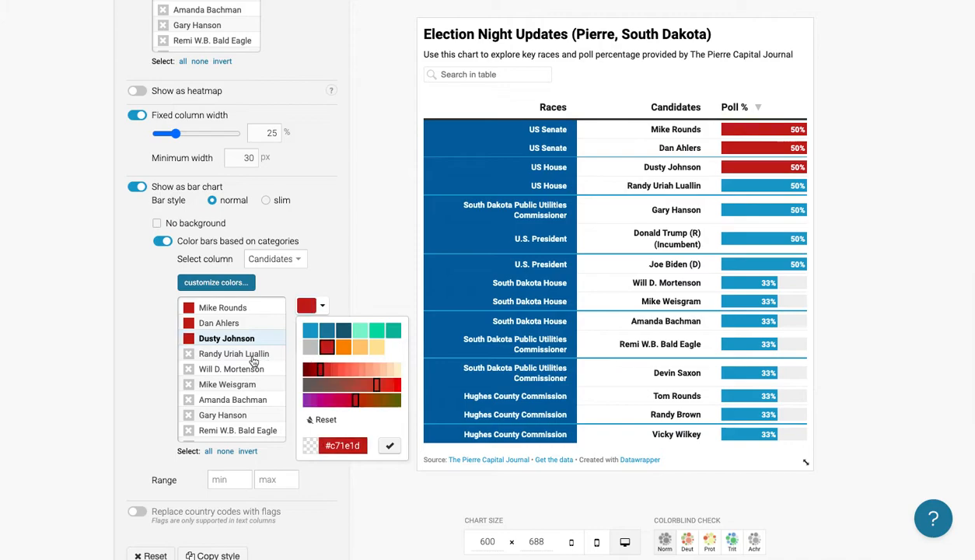
left_click(233, 353)
left_click(313, 306)
left_click(326, 347)
Set the Poll % bars of the three South Dakota House candidates to red #c71e1d.
left_click(233, 370)
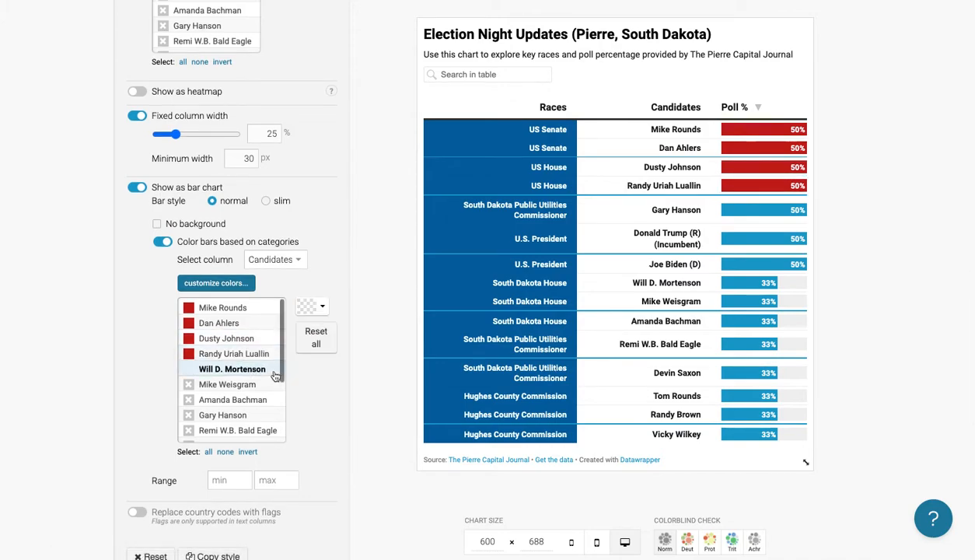
left_click(313, 305)
left_click(327, 347)
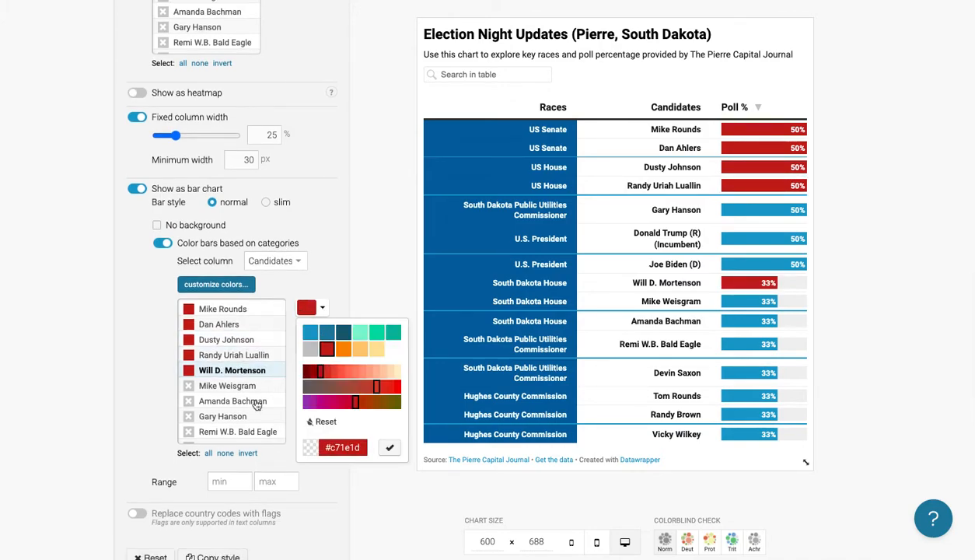
left_click(251, 386)
left_click(313, 307)
left_click(327, 348)
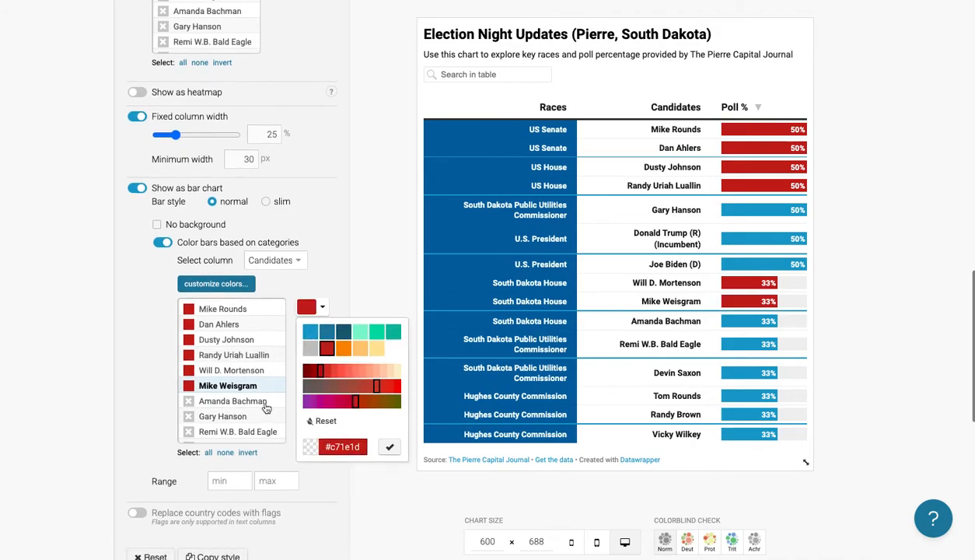
left_click(233, 402)
left_click(313, 305)
left_click(327, 348)
Set the Poll % bars of the three South Dakota Public Utilities Commissioner candidates to red #c71e1d.
left_click(234, 416)
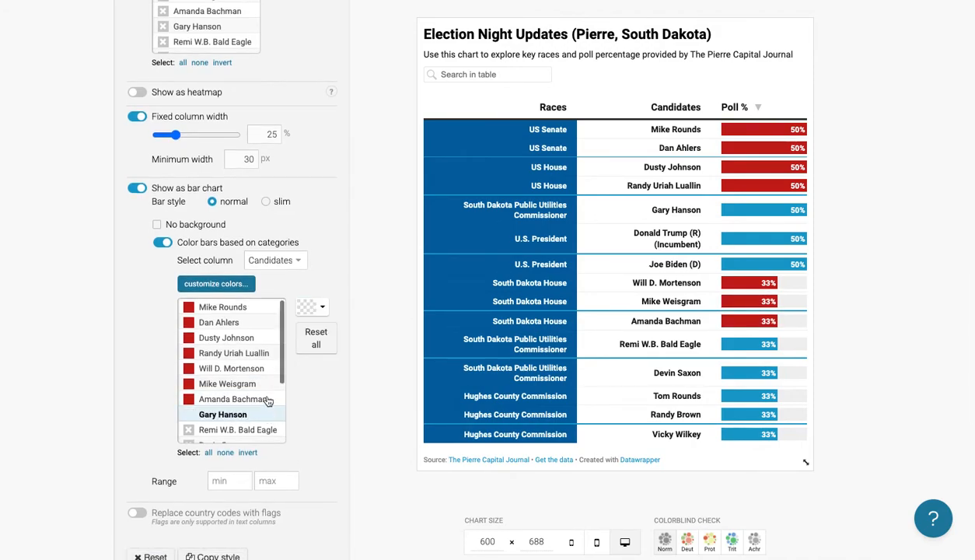
scroll(264, 388, "down", 3)
left_click(311, 305)
left_click(327, 348)
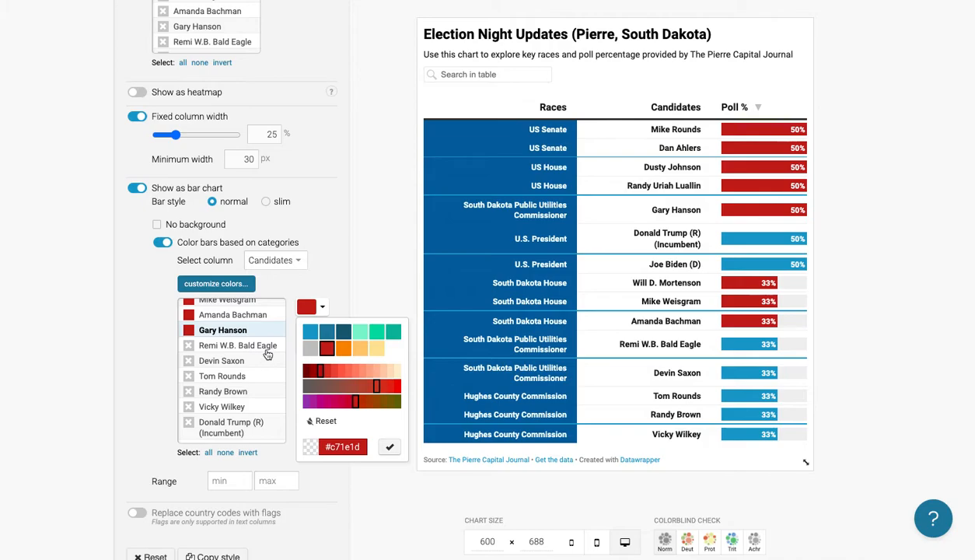
left_click(233, 345)
left_click(311, 306)
left_click(326, 348)
left_click(233, 361)
left_click(311, 305)
left_click(326, 347)
Set the Poll % bars of the three Hughes County Commission candidates to red #c71e1d.
left_click(237, 376)
left_click(311, 306)
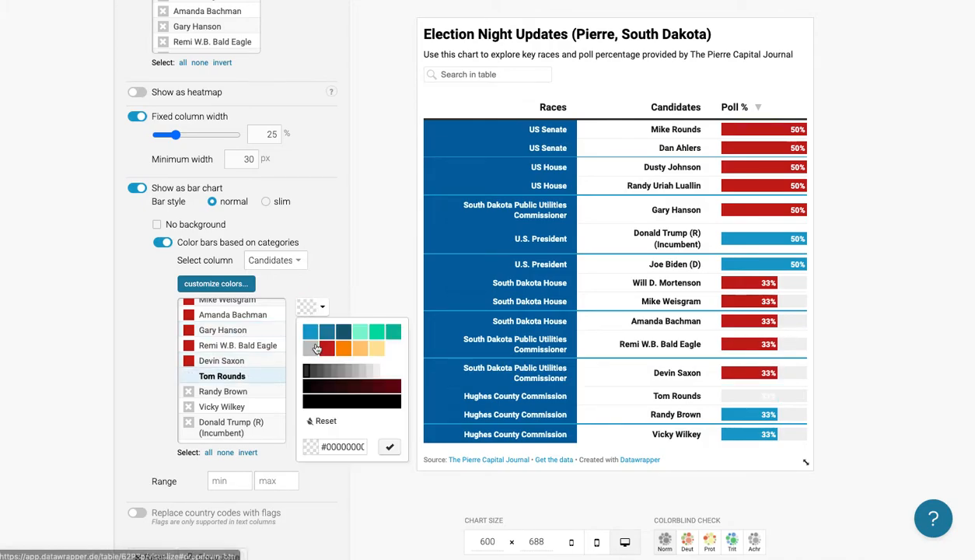
left_click(326, 347)
left_click(237, 391)
left_click(306, 311)
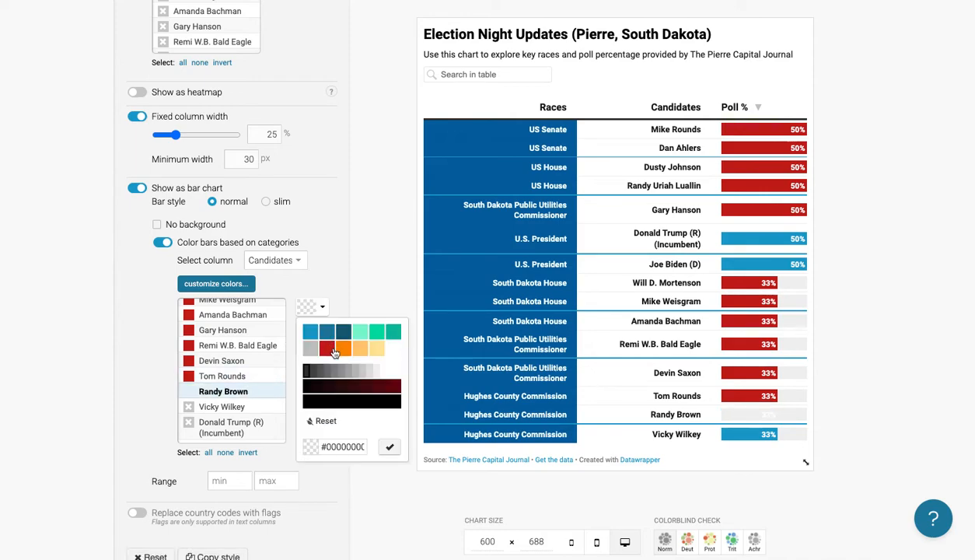
left_click(326, 347)
left_click(261, 406)
left_click(311, 306)
left_click(326, 348)
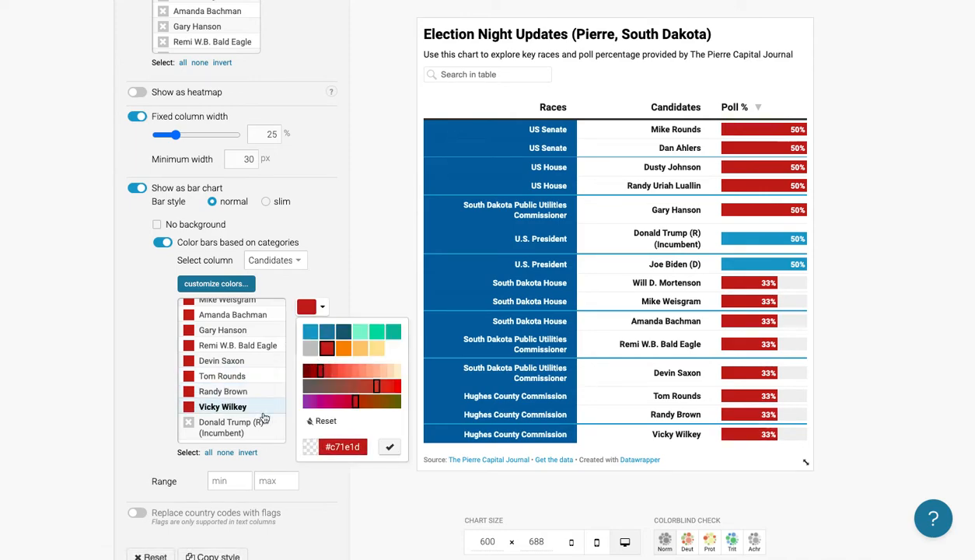
Set the Poll % bars of both U.S. President candidates to red #c71e1d and confirm the colour.
left_click(249, 426)
left_click(311, 305)
left_click(327, 348)
scroll(233, 389, "down", 1)
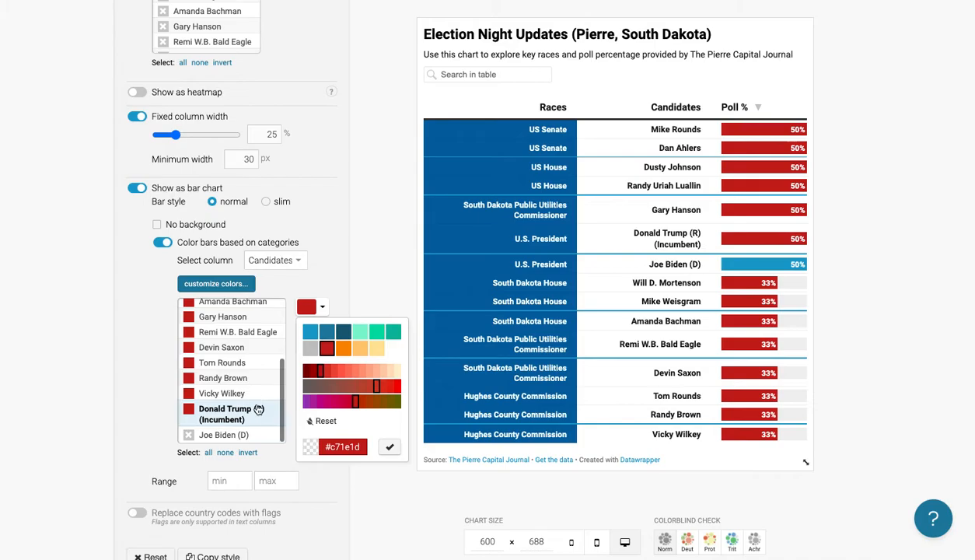
left_click(223, 435)
left_click(311, 306)
left_click(327, 348)
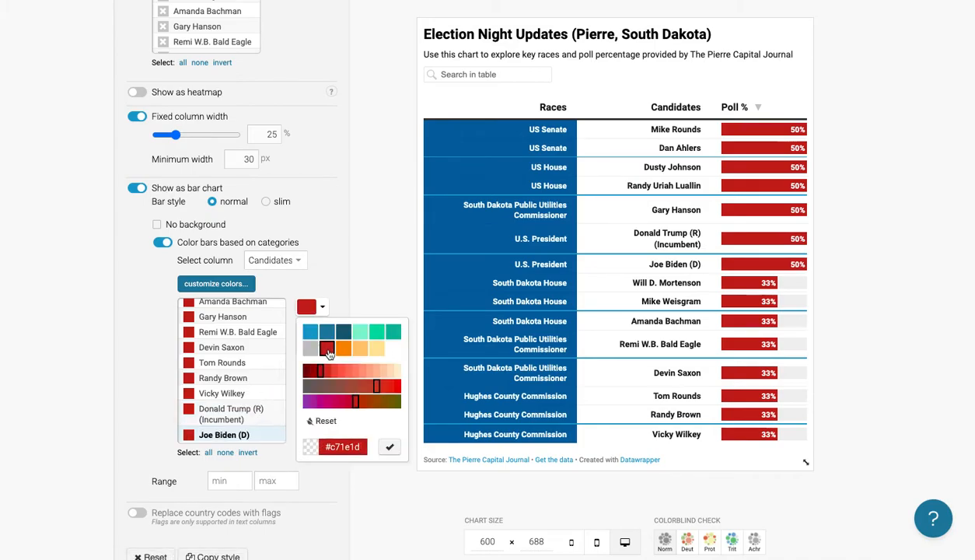
left_click(390, 446)
scroll(347, 252, "up", 15)
scroll(333, 267, "down", 3)
scroll(333, 267, "up", 3)
scroll(335, 269, "down", 9)
scroll(336, 269, "down", 15)
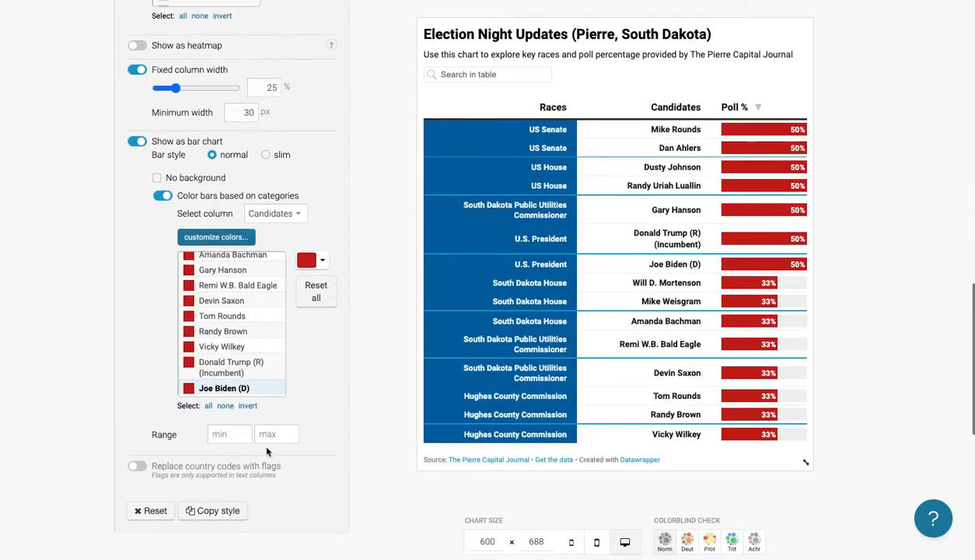
Keep the current annotation and design settings and publish the Election Night Updates (Pierre, South Dakota) table.
left_click(180, 432)
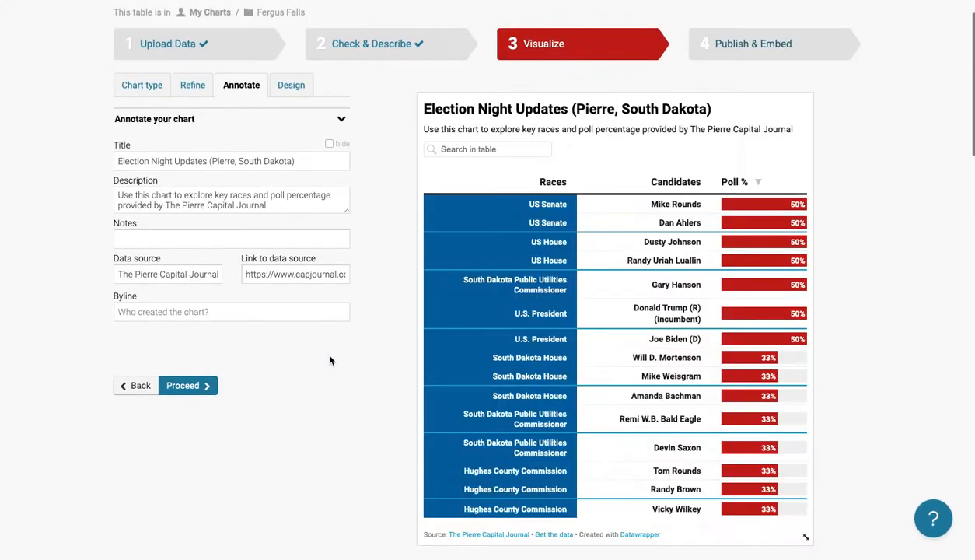
left_click(195, 440)
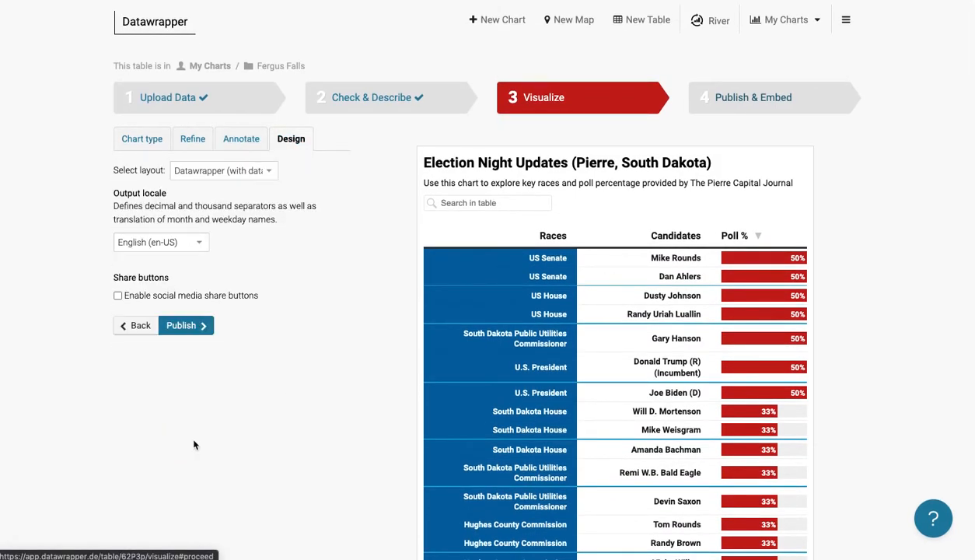
left_click(185, 325)
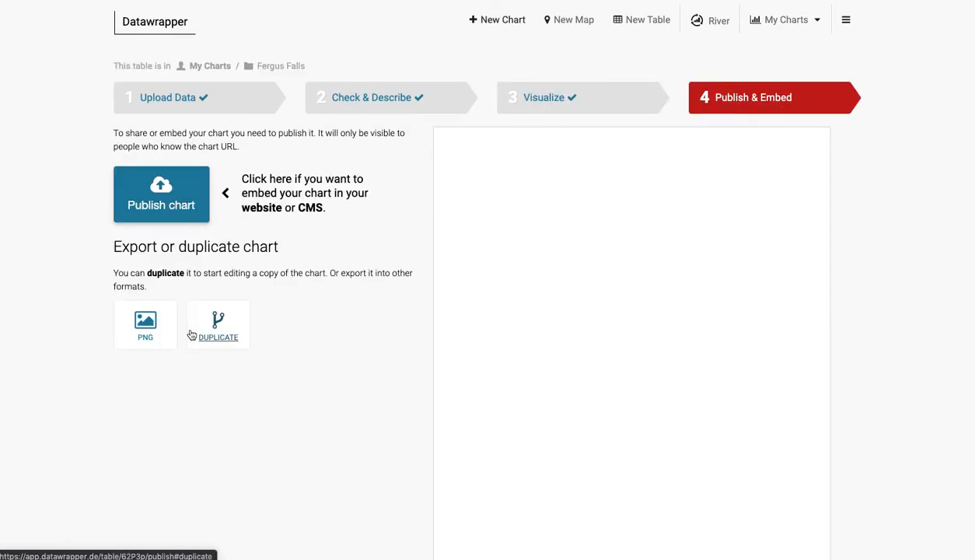
left_click(157, 213)
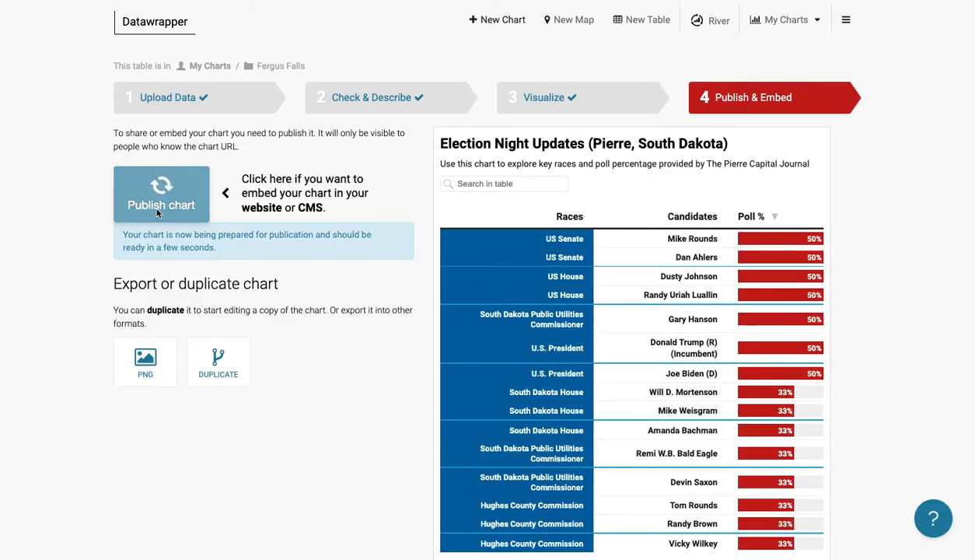
Copy the responsive iframe embed code of the published Pierre, South Dakota table.
scroll(390, 393, "down", 1)
scroll(389, 393, "down", 1)
scroll(390, 393, "up", 1)
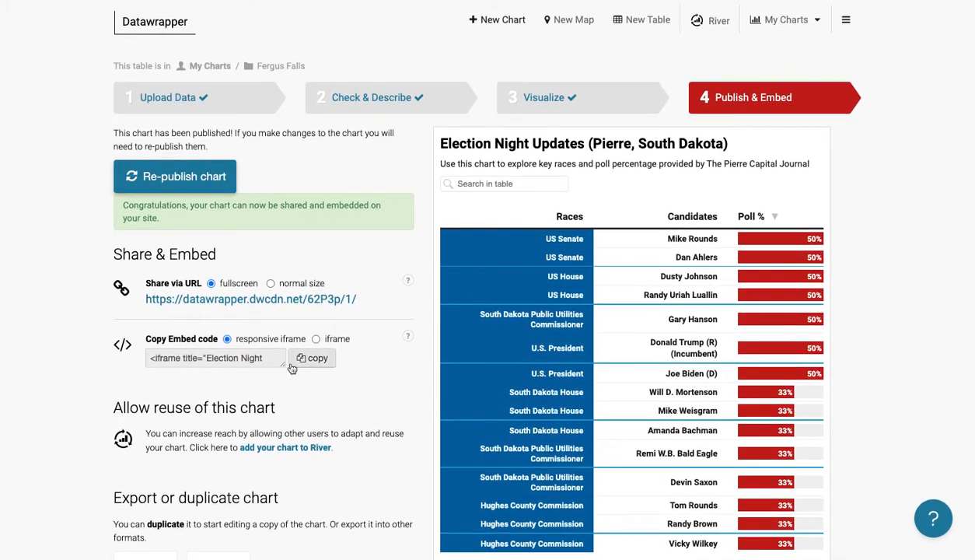
left_click(310, 358)
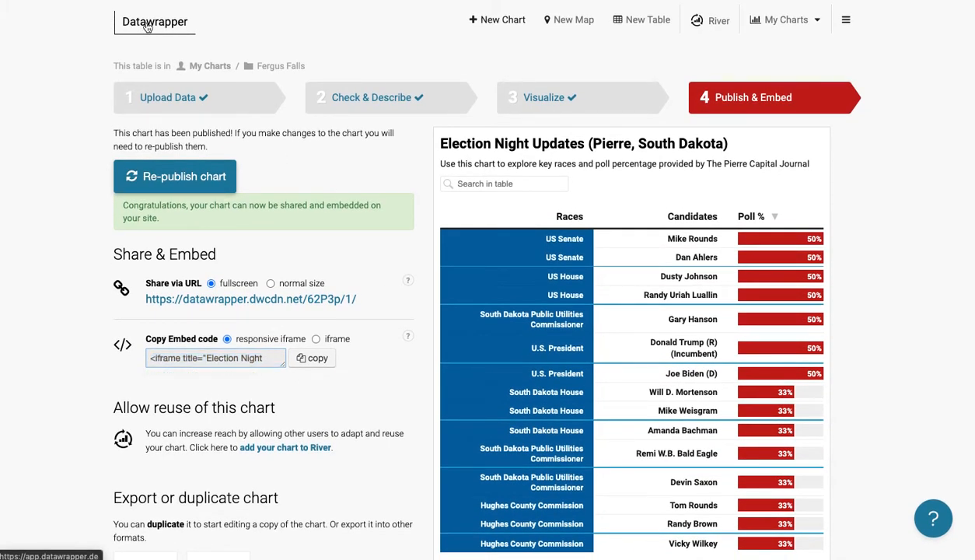
Move the Pierre, South Dakota table from the Fergus Falls folder to the Capital Journal folder and open that folder.
left_click(148, 27)
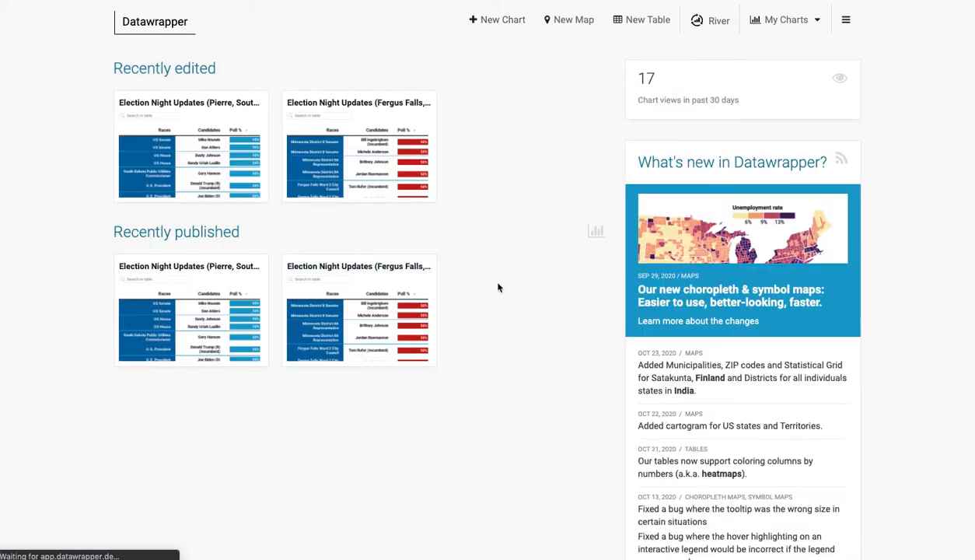
left_click(781, 23)
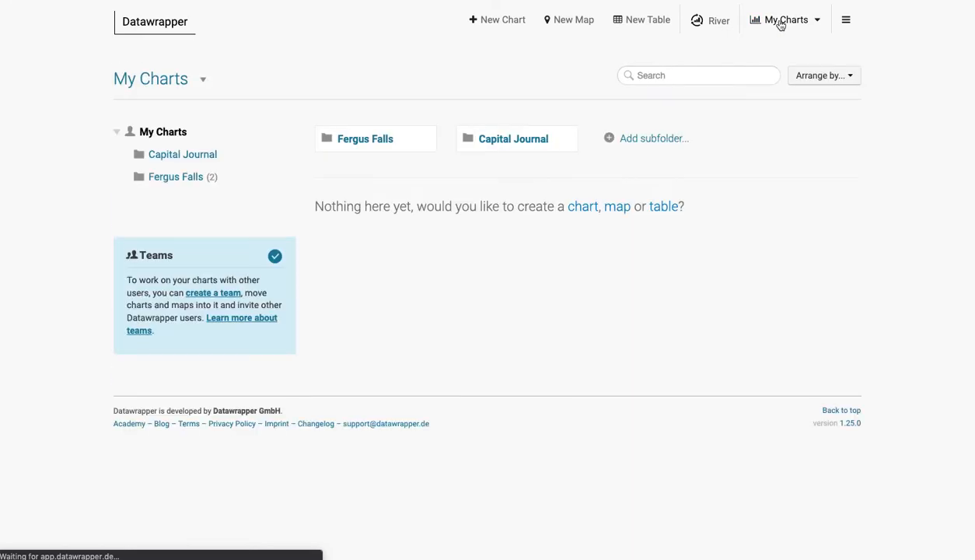
left_click(373, 145)
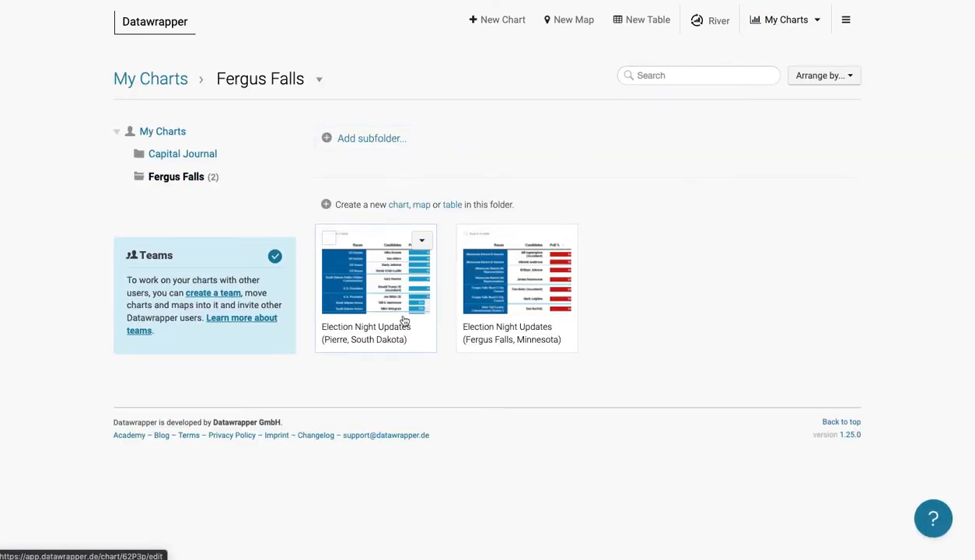
left_click_drag(390, 348, 164, 159)
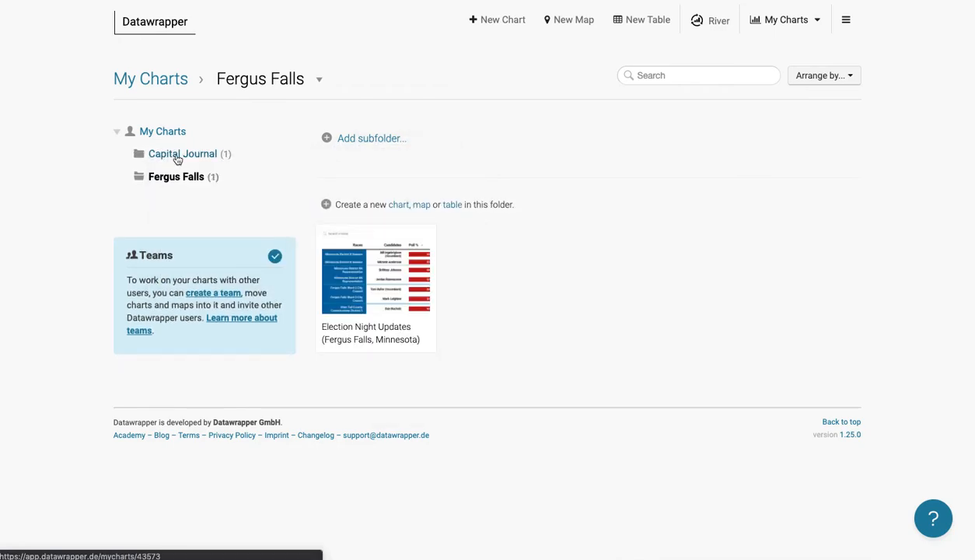
left_click(177, 157)
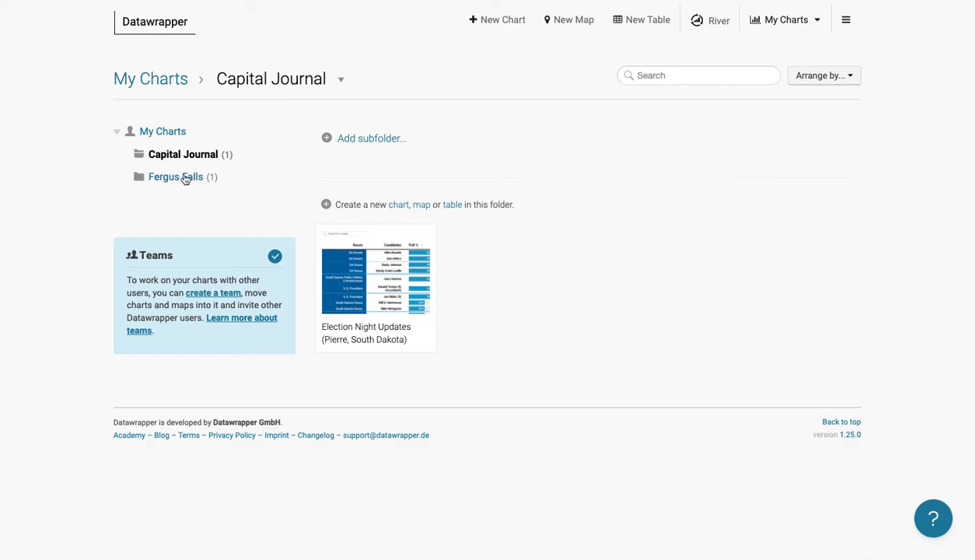
Preview the Election Night Updates table in the Fergus Falls folder and review its races, candidates and poll percentages.
left_click(190, 180)
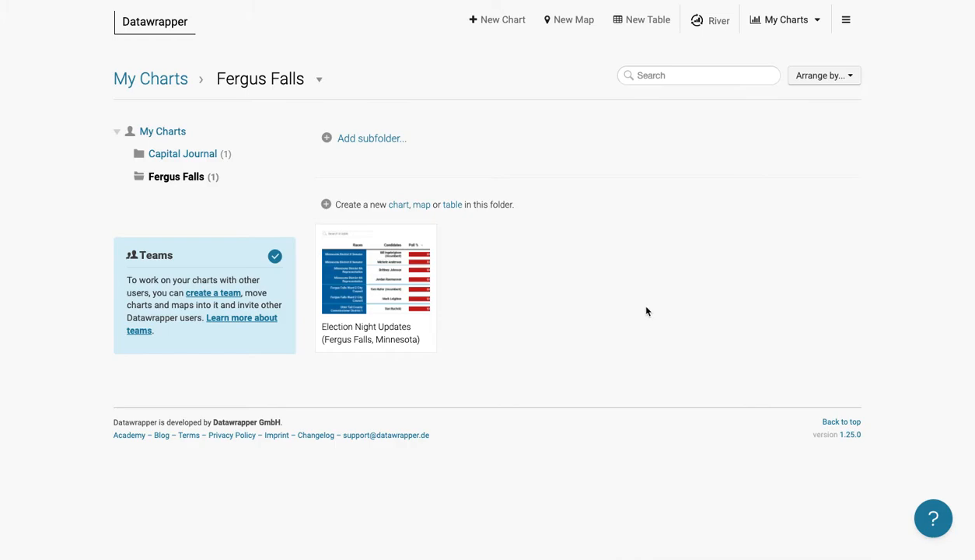
left_click(405, 290)
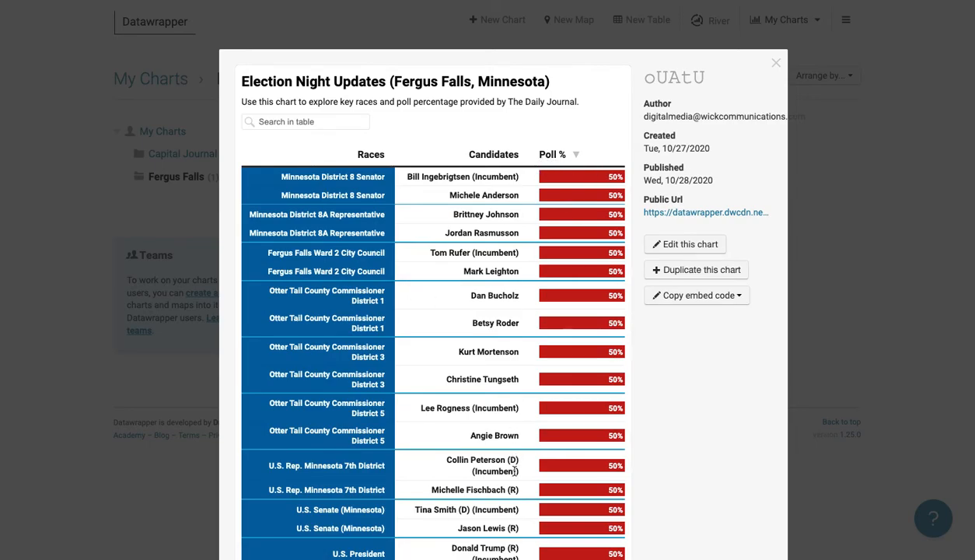
scroll(521, 435, "down", 4)
scroll(531, 439, "up", 4)
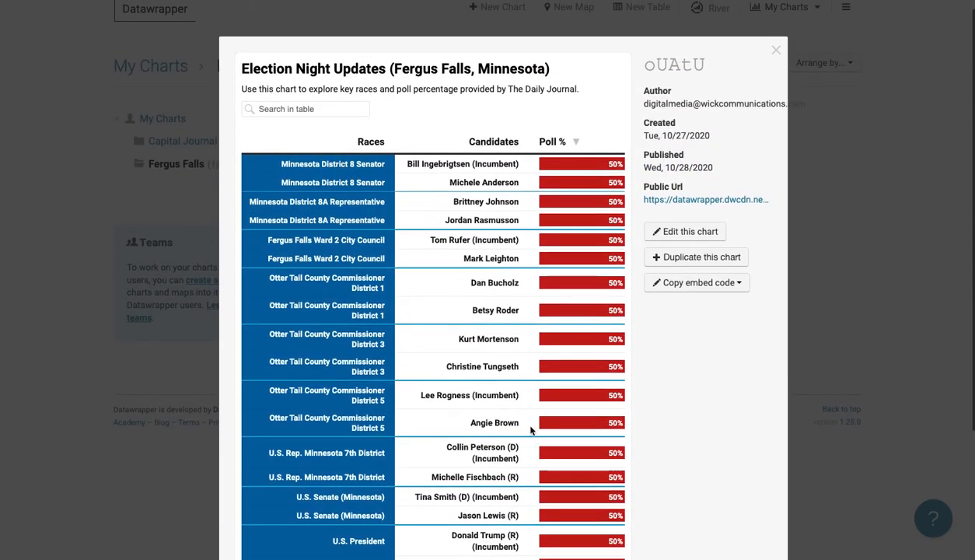
scroll(531, 428, "up", 1)
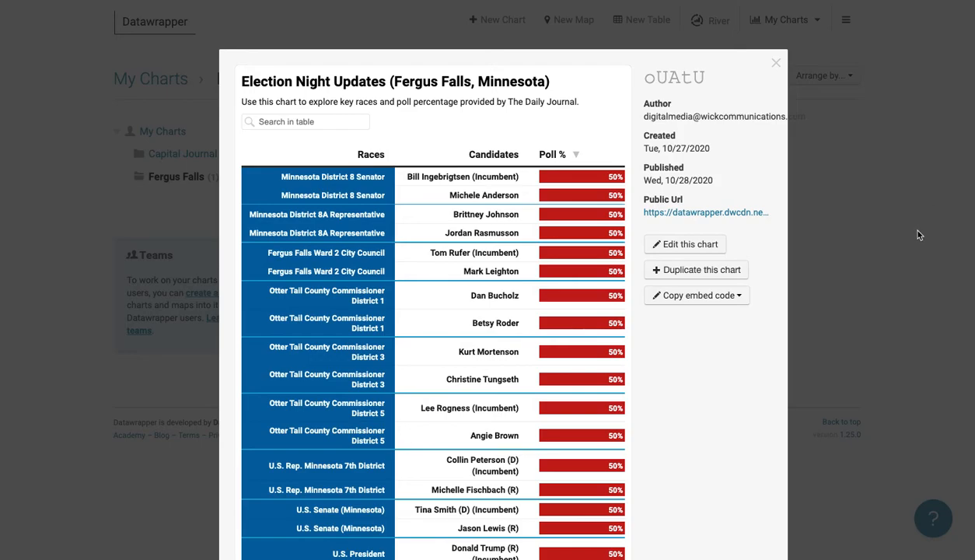
scroll(866, 215, "down", 5)
scroll(860, 215, "up", 2)
scroll(860, 215, "up", 3)
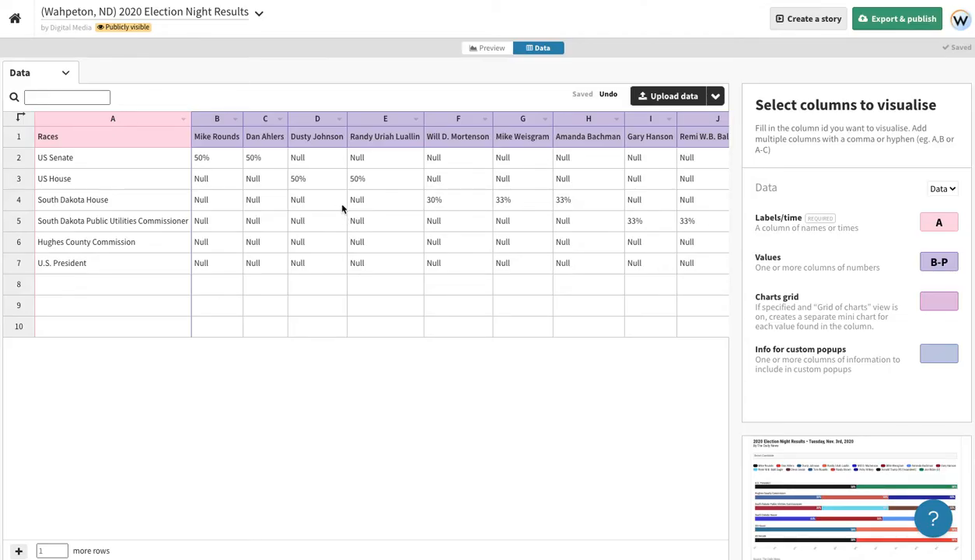
In the Flourish project (Wahpeton, ND) 2020 Election Night Results, examine how each race's percentages and Null cells are laid out across the candidate columns.
scroll(351, 205, "right", 5)
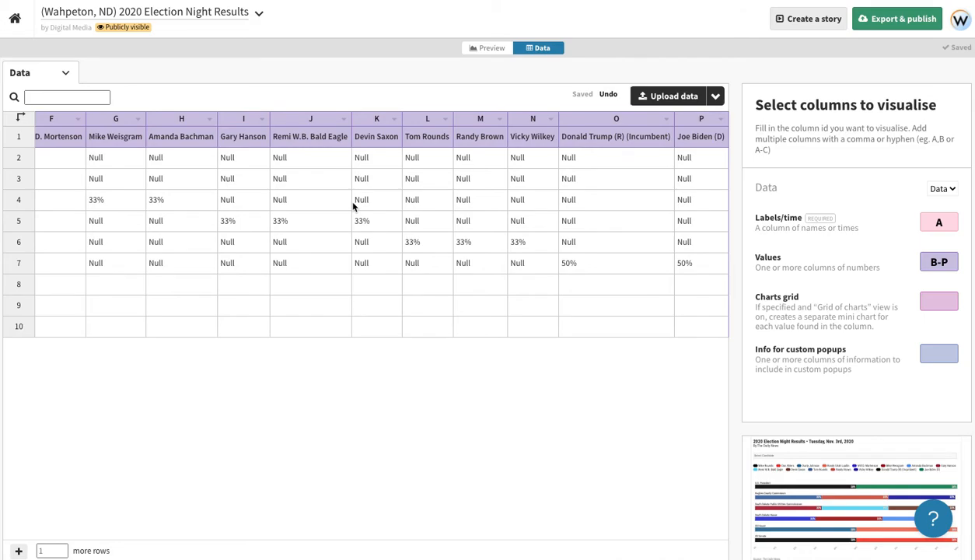
scroll(353, 204, "left", 5)
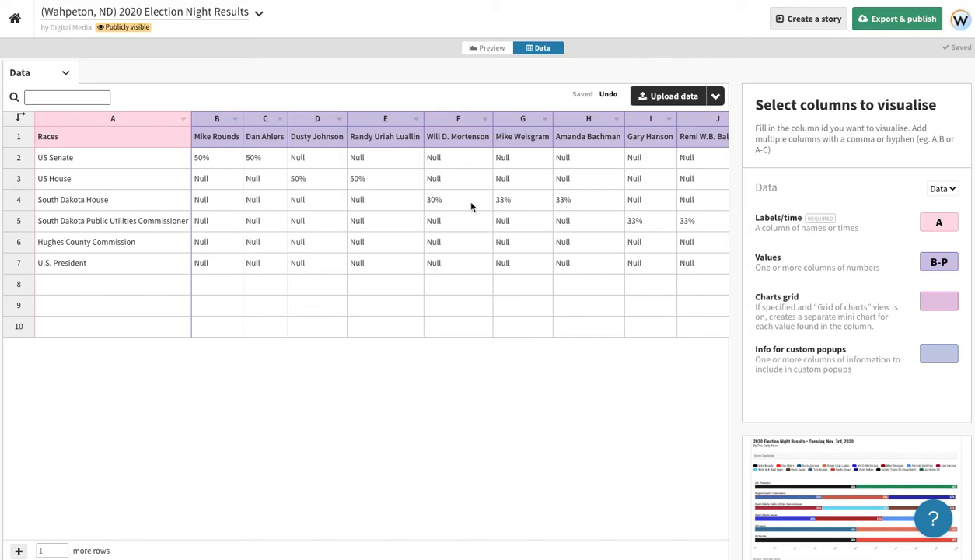
scroll(522, 222, "right", 1)
scroll(522, 223, "left", 1)
scroll(522, 223, "right", 3)
scroll(522, 223, "left", 3)
scroll(525, 220, "right", 5)
scroll(525, 220, "left", 5)
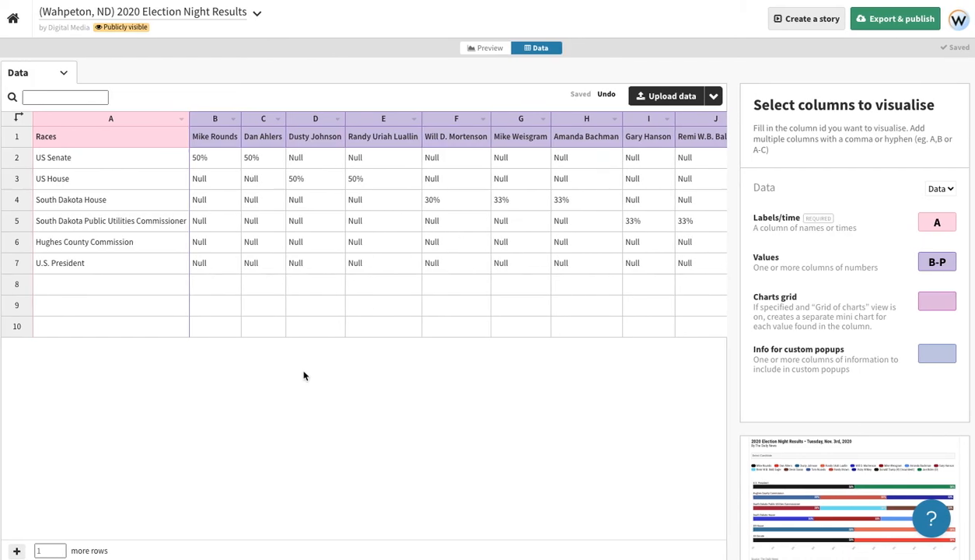
scroll(382, 286, "right", 10)
scroll(376, 290, "left", 10)
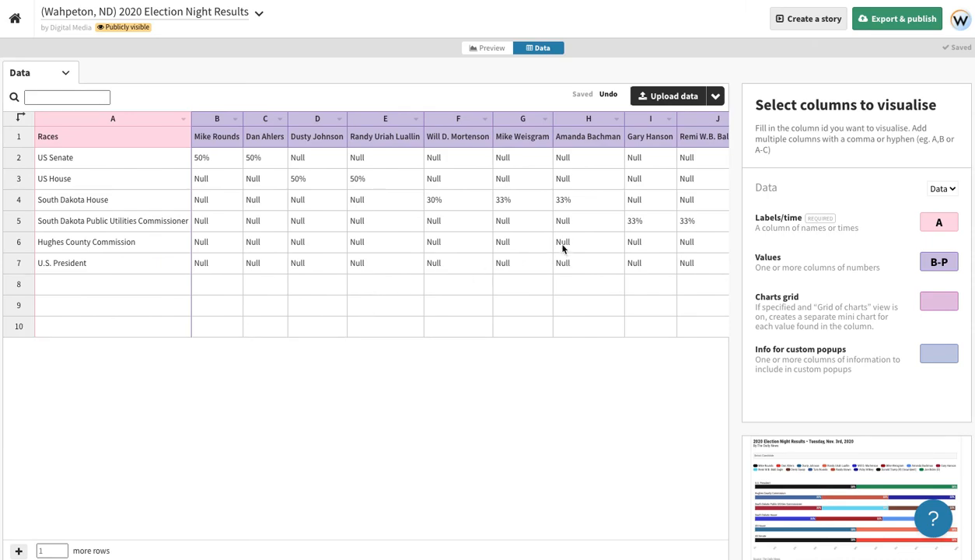
scroll(563, 248, "right", 10)
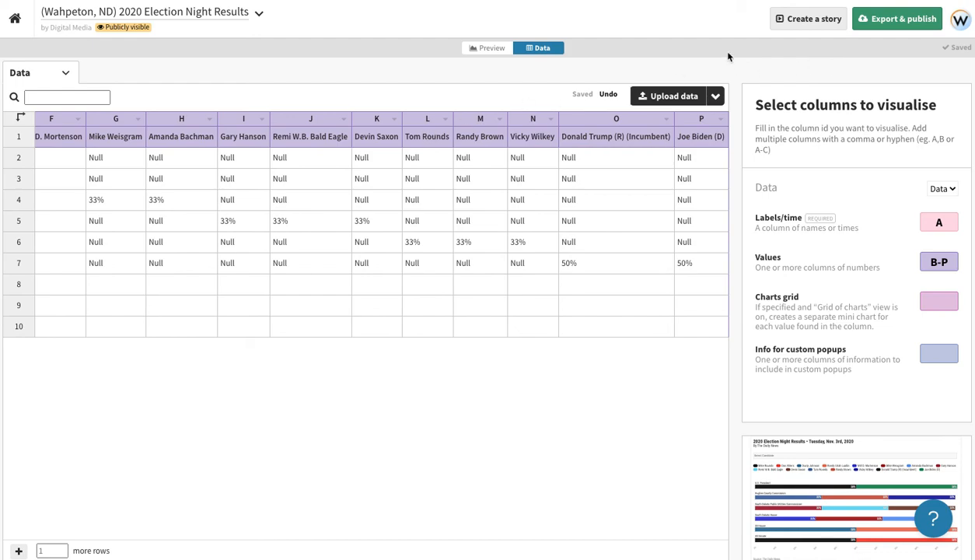
scroll(449, 253, "left", 5)
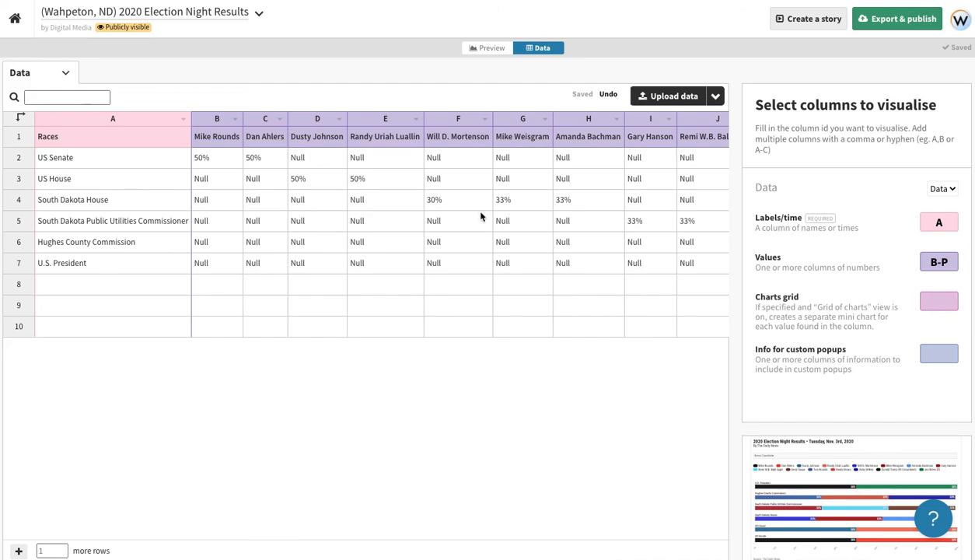
scroll(481, 217, "right", 5)
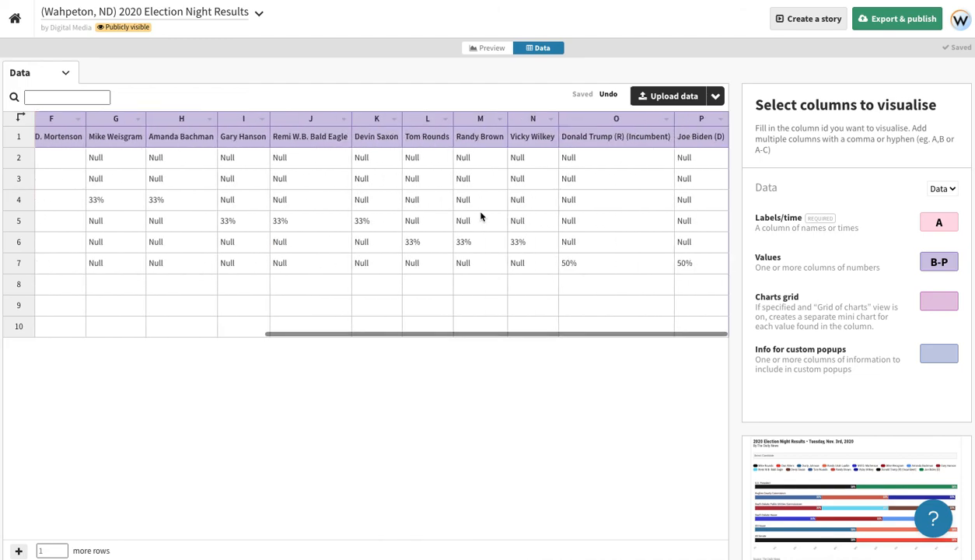
scroll(481, 217, "left", 5)
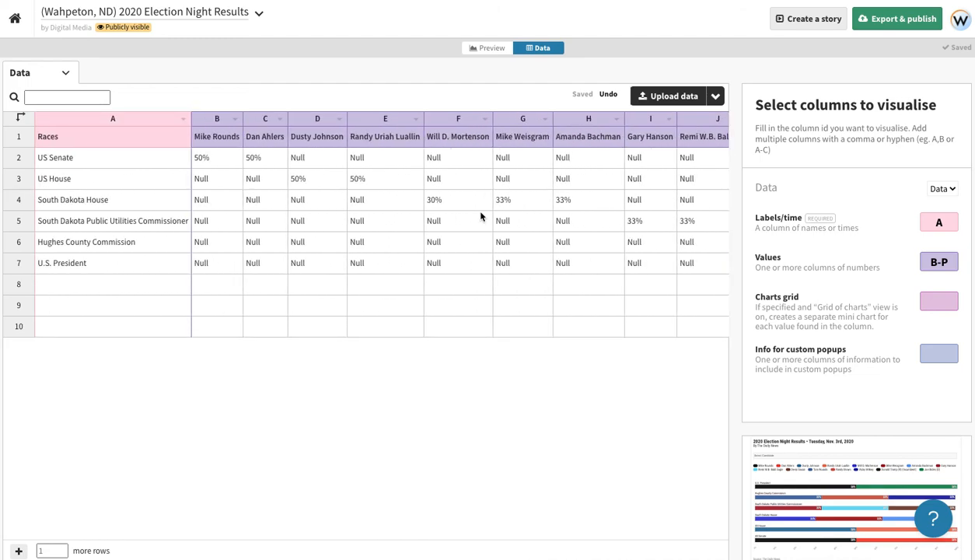